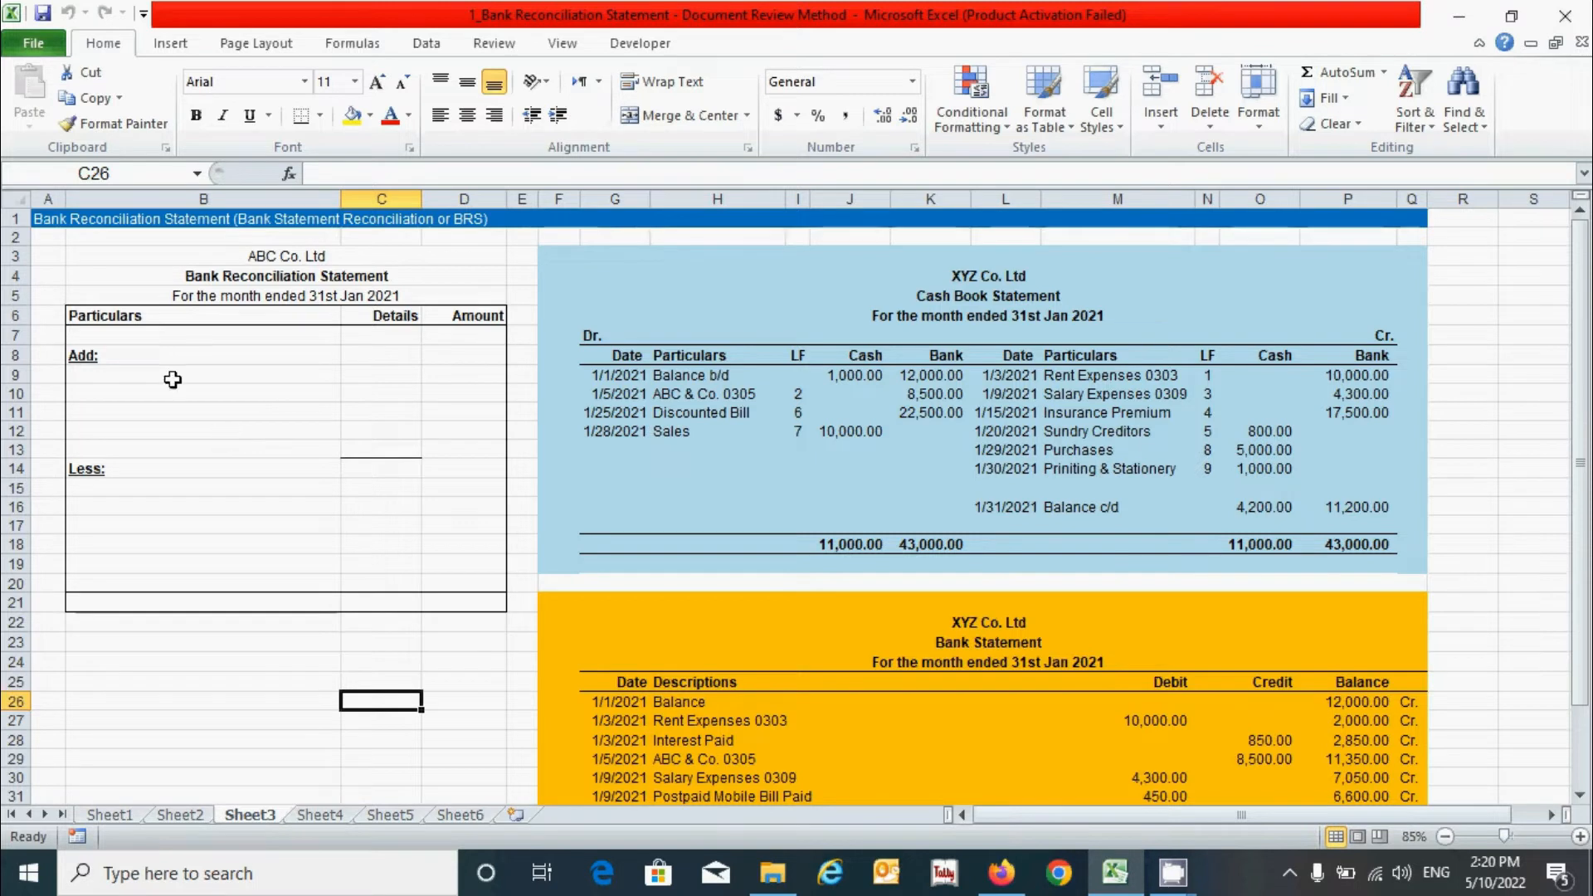
Examine the blank particulars row and the Add and Less sections of the bank reconciliation template on Sheet3.
{"action": "left_click", "coordinate": [186, 335]}
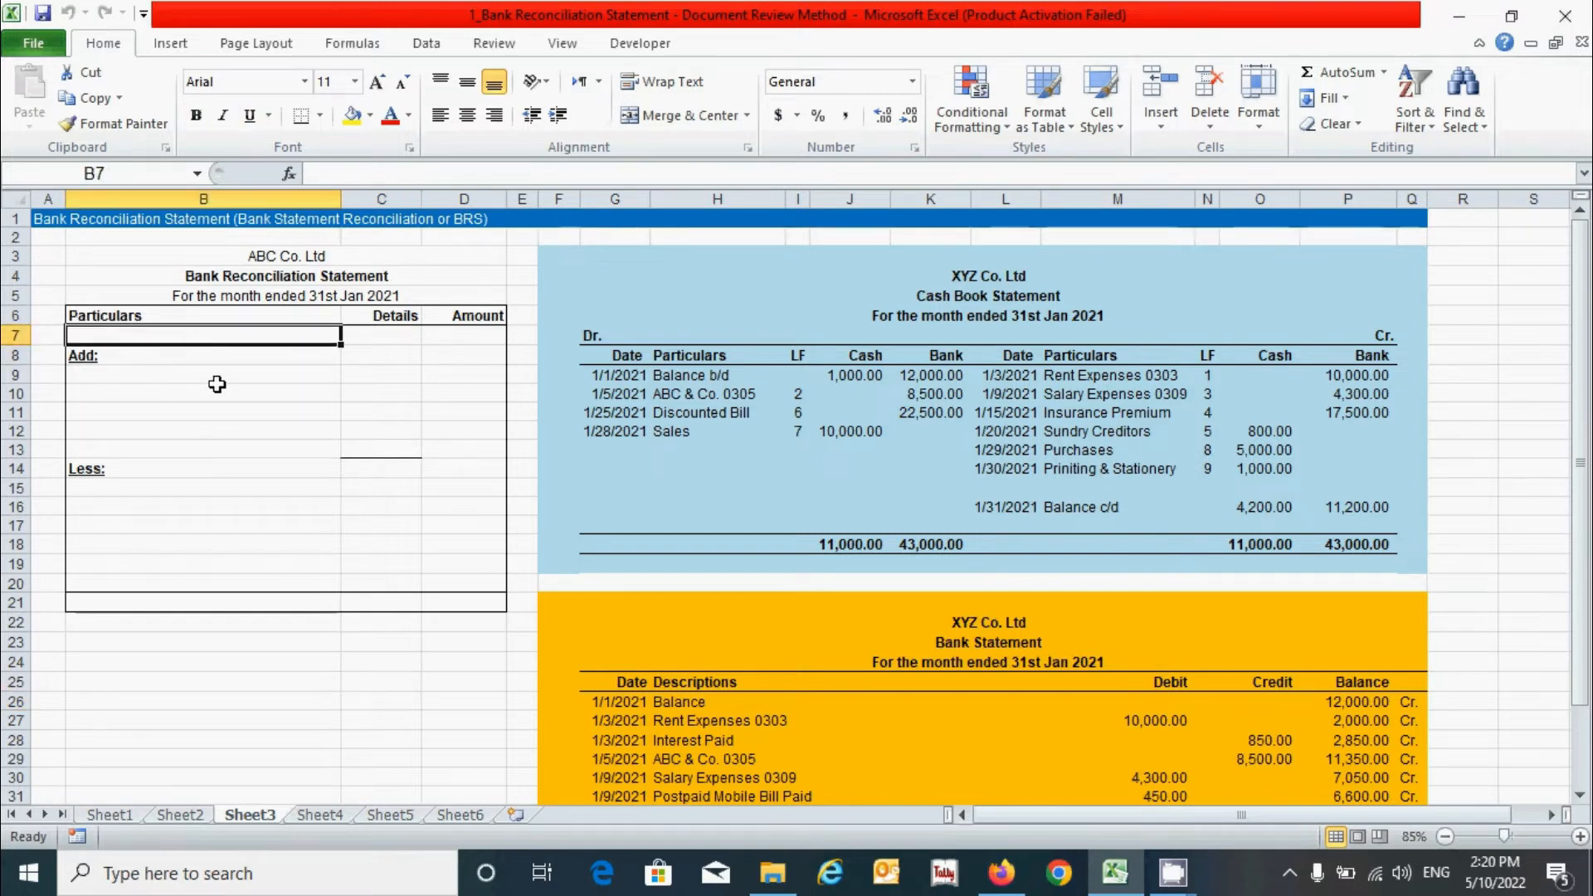
{"action": "left_click", "coordinate": [201, 361]}
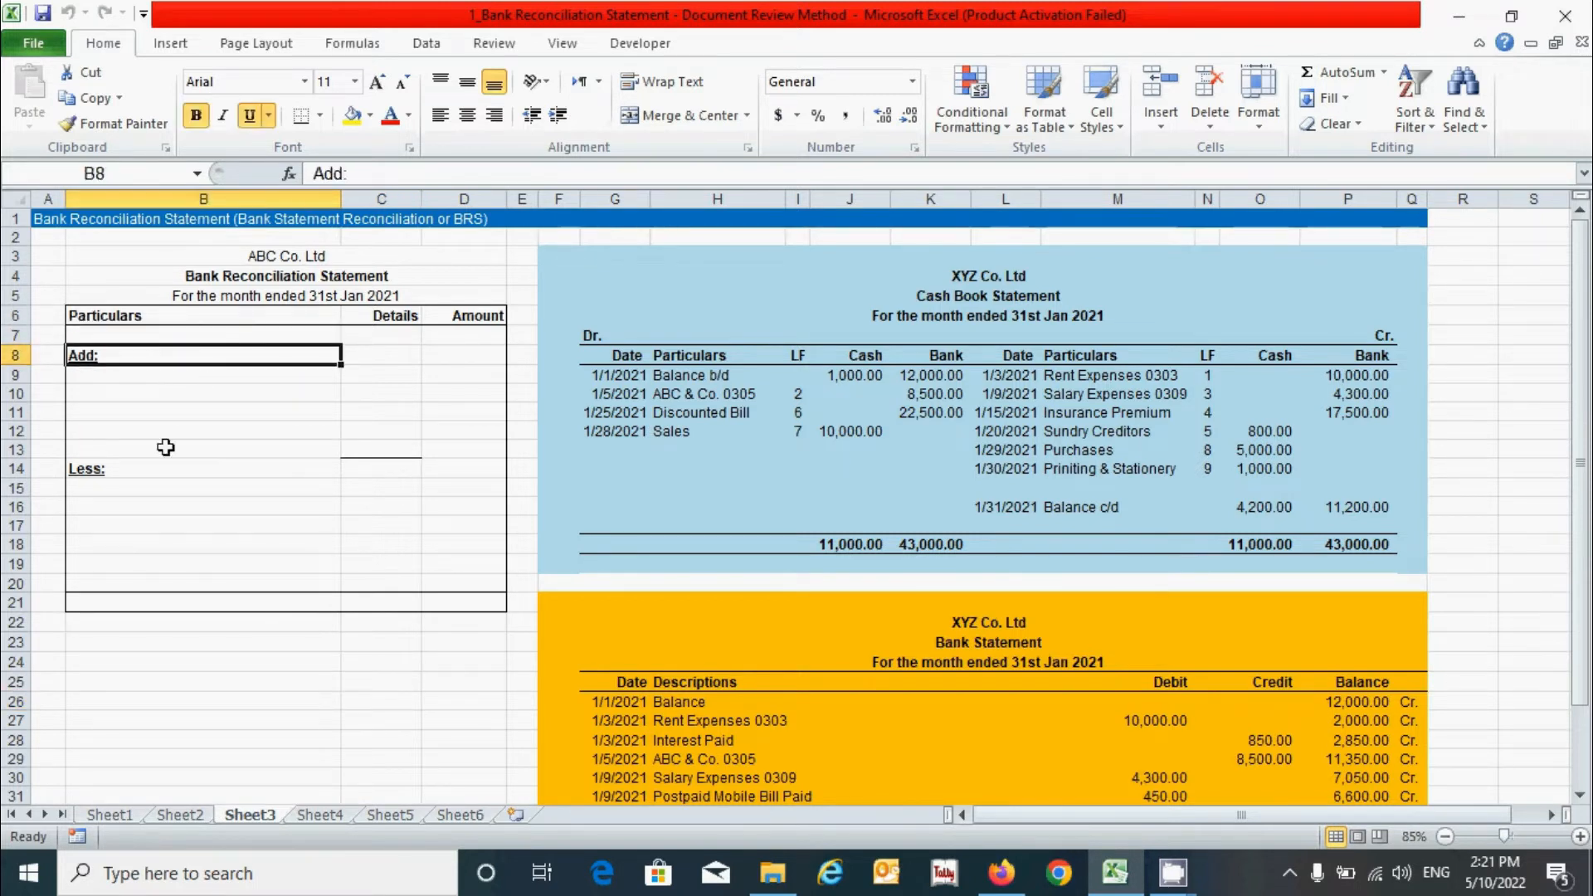
{"action": "left_click", "coordinate": [165, 469]}
{"action": "key", "text": "Up"}
{"action": "key", "text": "Up"}
{"action": "key", "text": "Up"}
{"action": "key", "text": "Up"}
{"action": "left_click", "coordinate": [146, 489]}
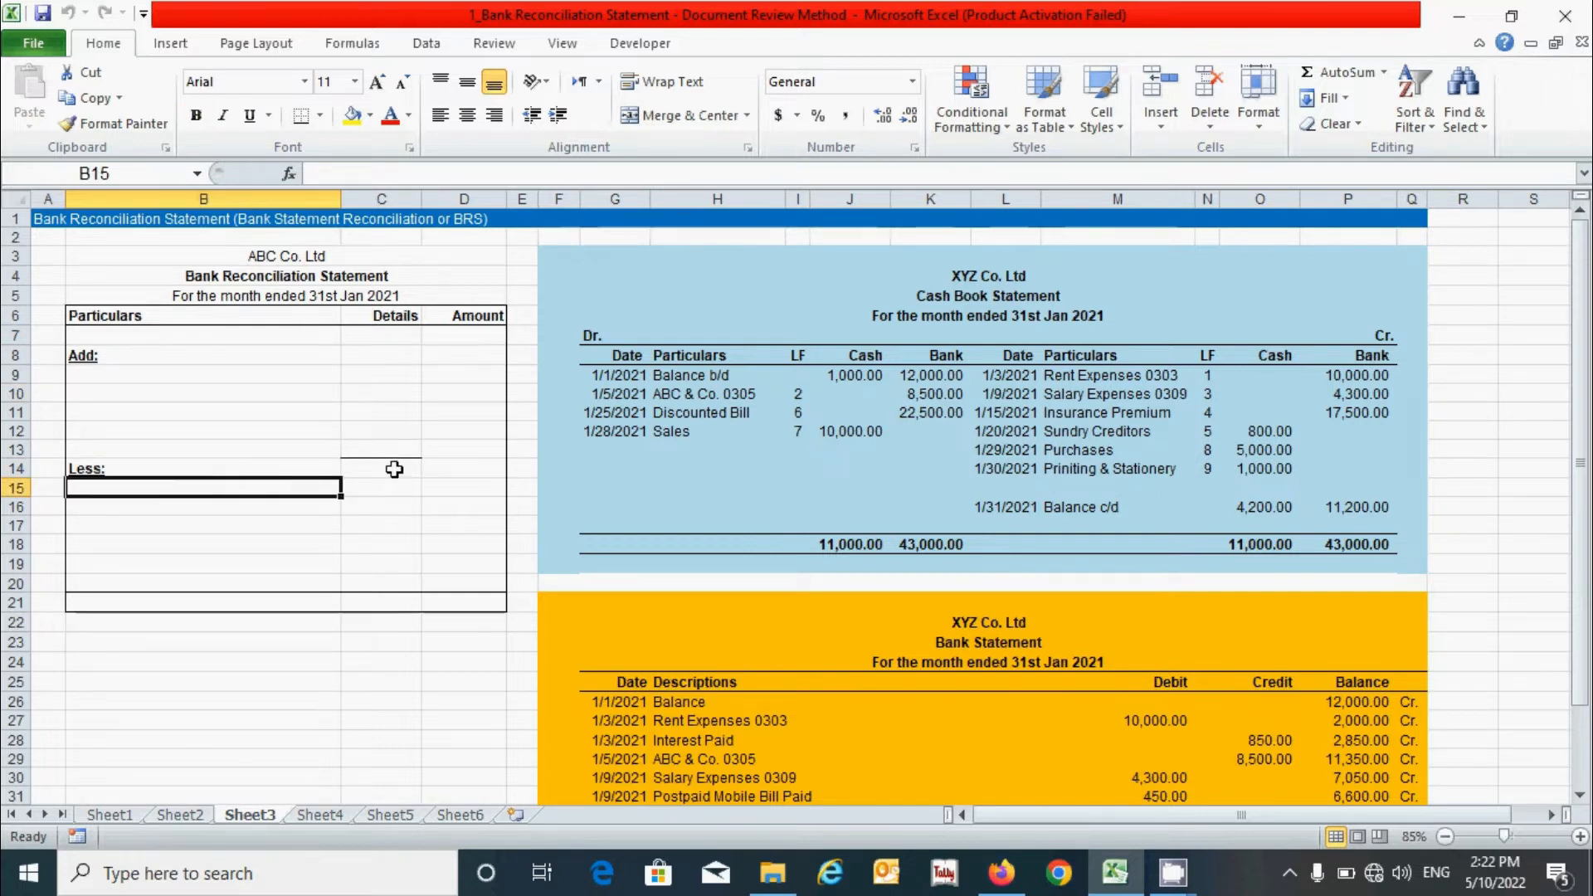
Enter "Overdraft as per Pass Book" in cell B7 as the first particulars line of the reconciliation statement.
{"action": "key", "text": "Up"}
{"action": "key", "text": "Up"}
{"action": "key", "text": "Up"}
{"action": "key", "text": "Up"}
{"action": "key", "text": "Up"}
{"action": "key", "text": "Up"}
{"action": "key", "text": "Up"}
{"action": "key", "text": "Up"}
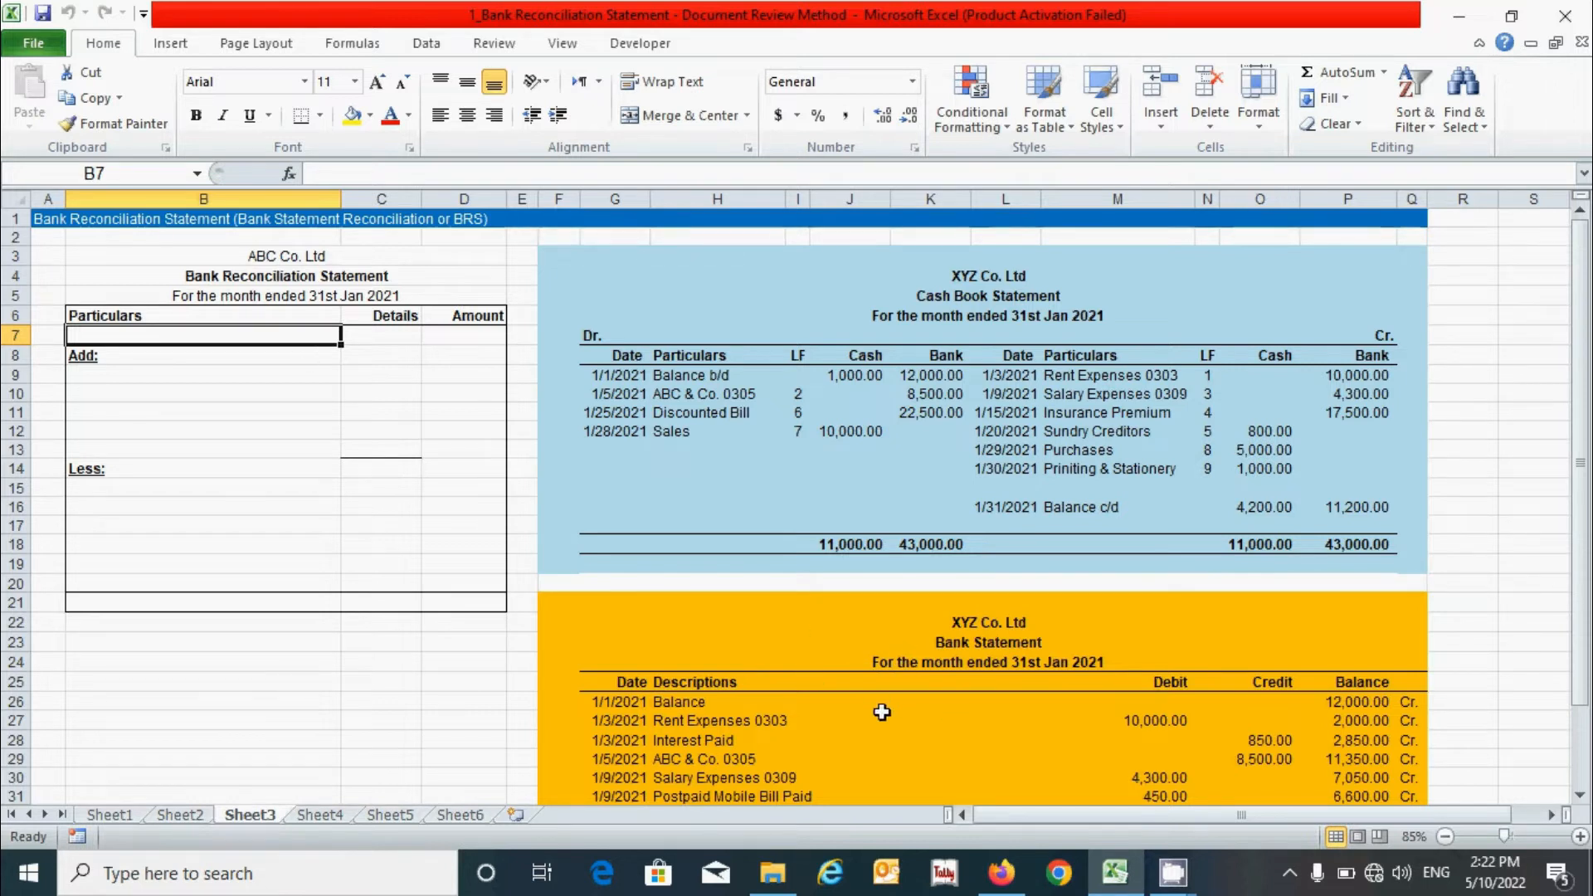
{"action": "scroll", "coordinate": [971, 690], "scroll_direction": "down", "scroll_amount": 1}
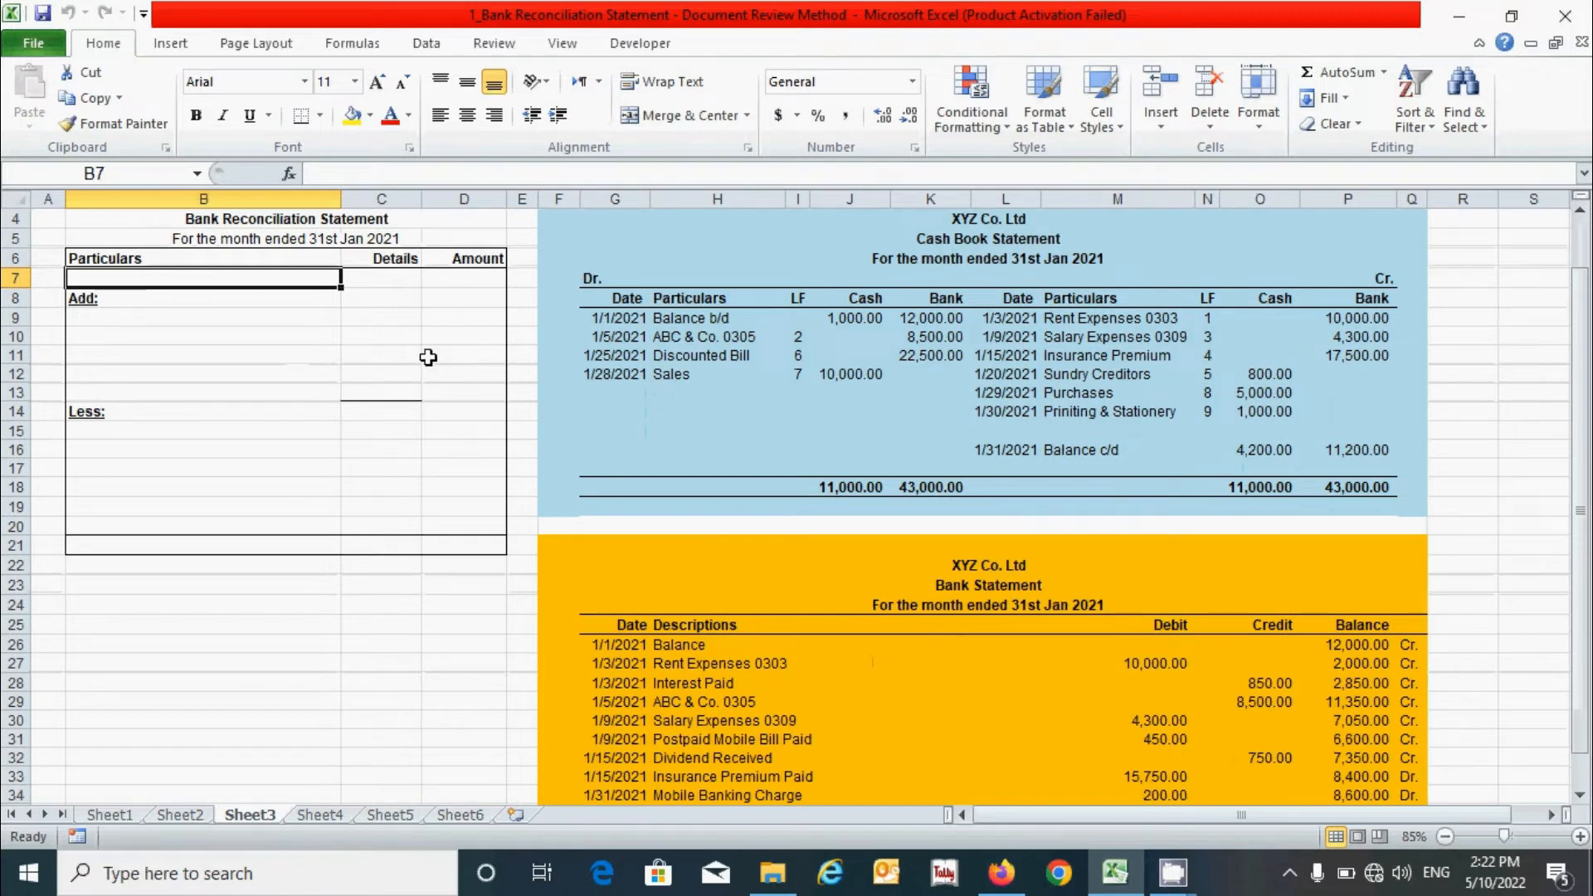
{"action": "scroll", "coordinate": [938, 637], "scroll_direction": "down", "scroll_amount": 1}
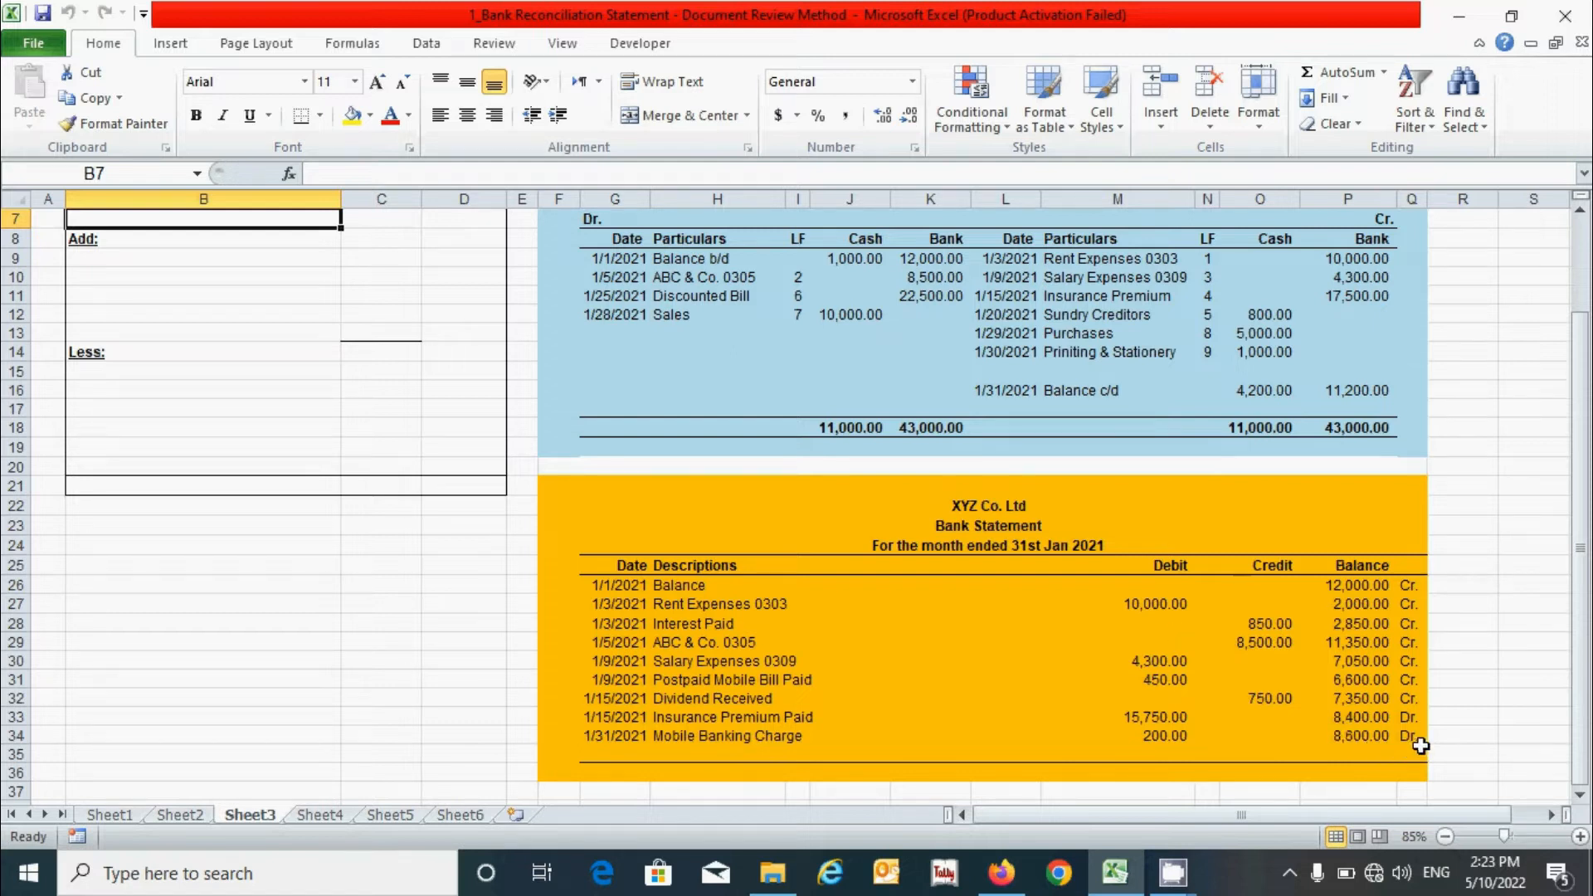
{"action": "scroll", "coordinate": [1087, 658], "scroll_direction": "up", "scroll_amount": 2}
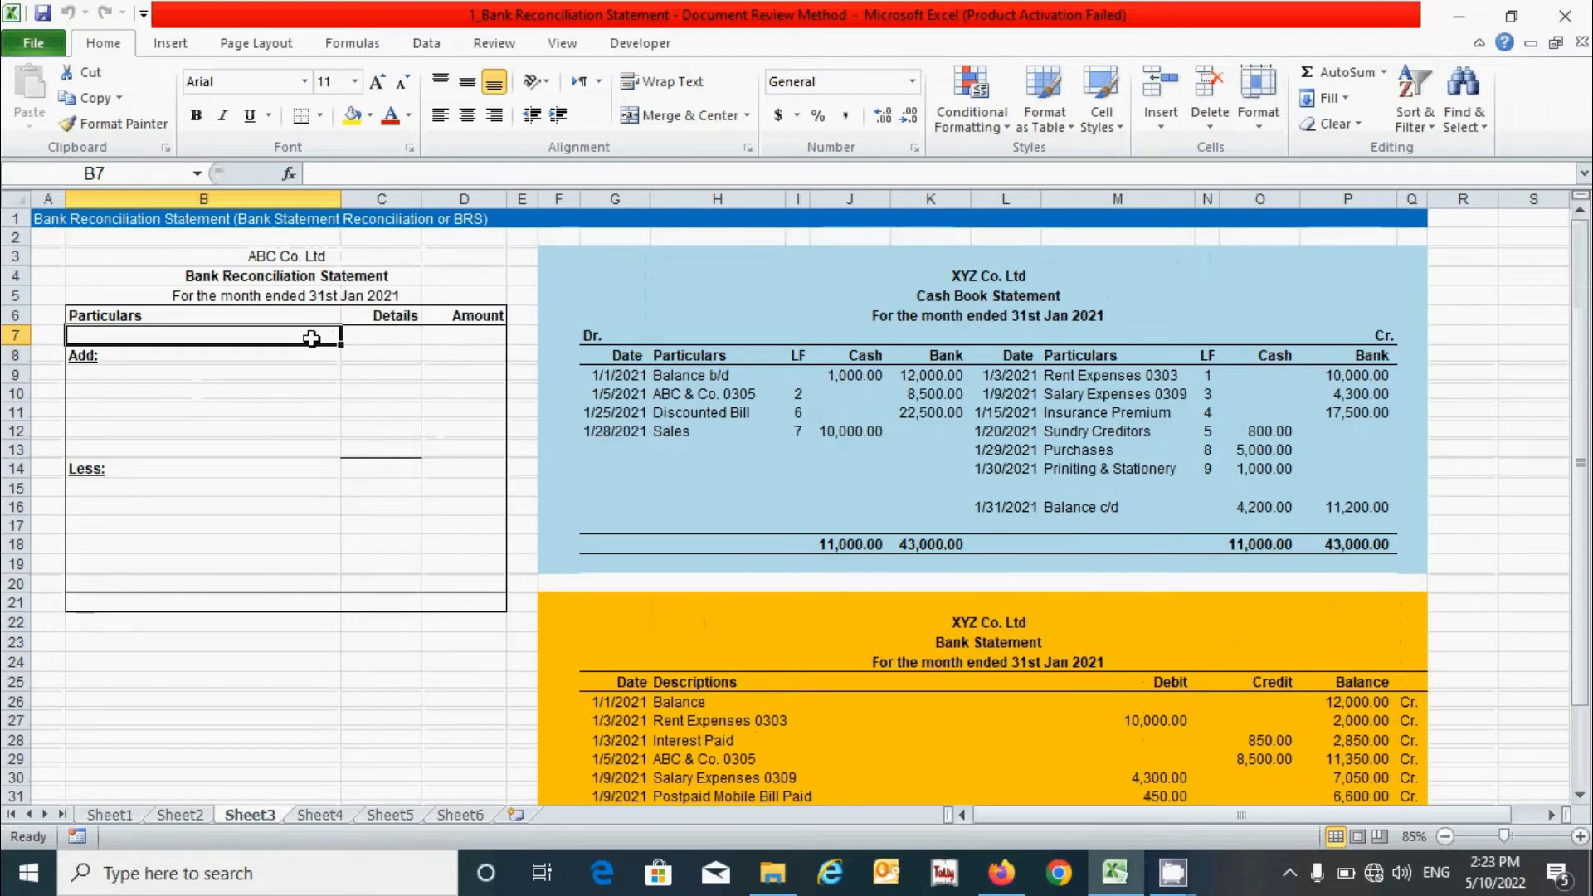
{"action": "type", "text": "O"}
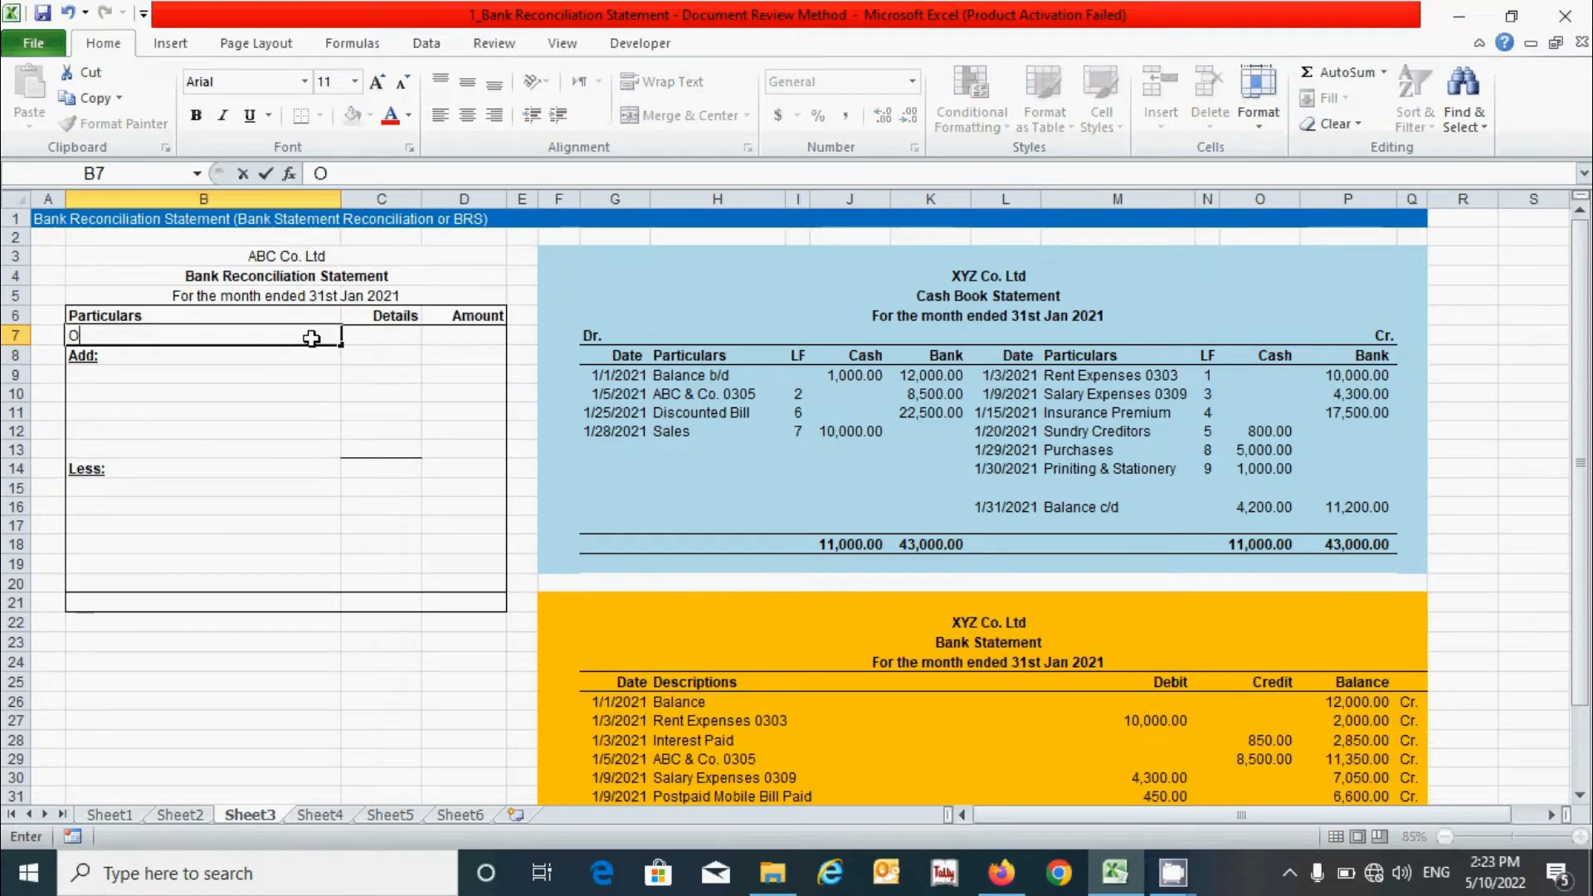
{"action": "type", "text": "verdraft as per"}
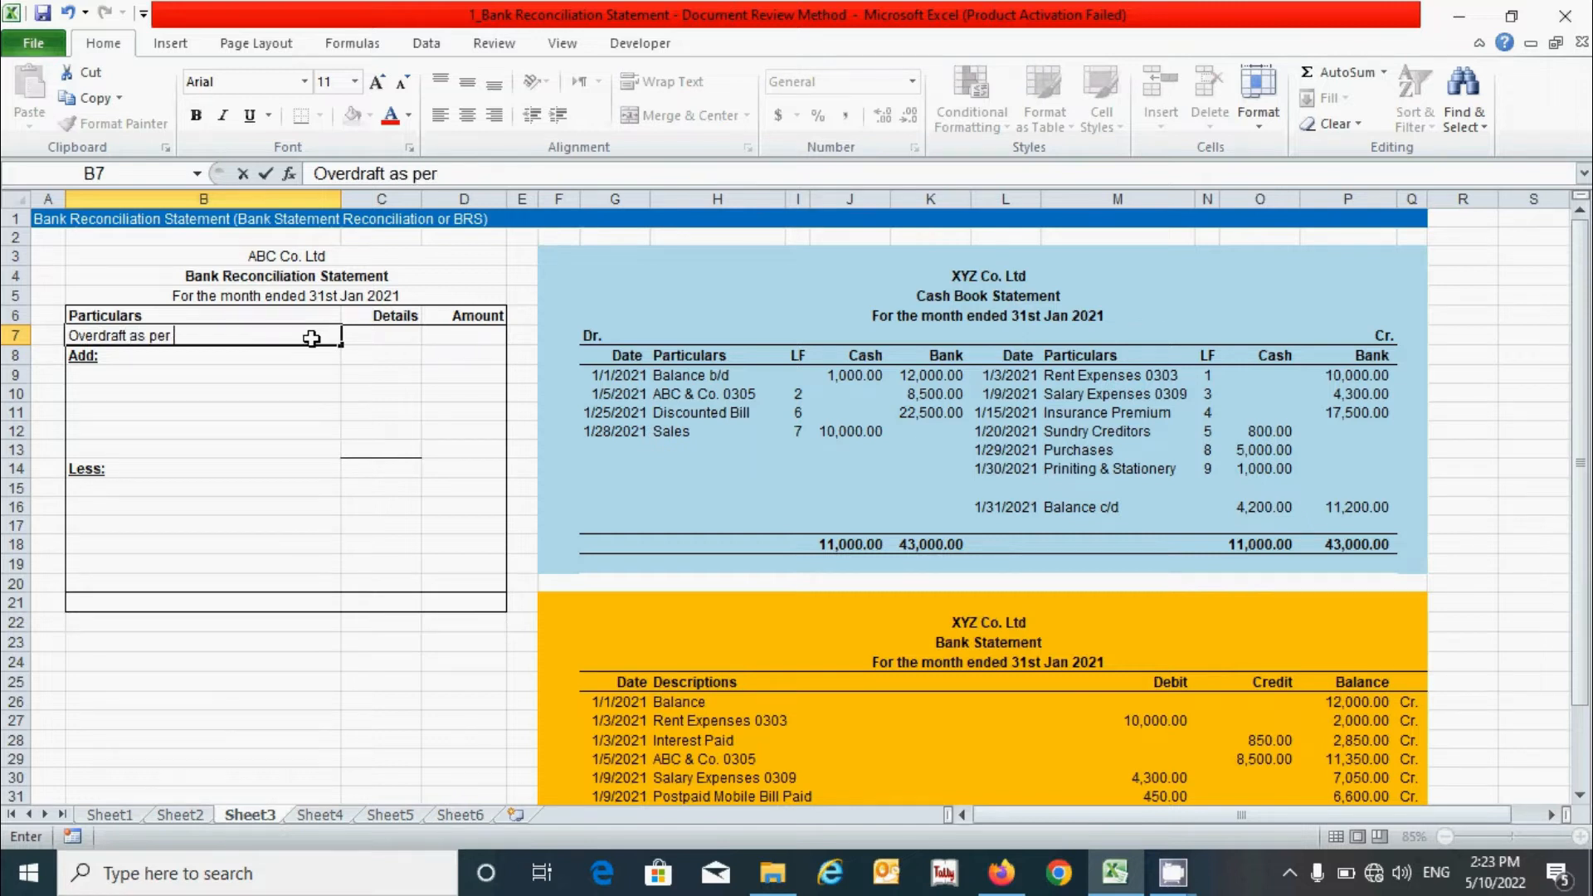
{"action": "type", "text": " Pass No"}
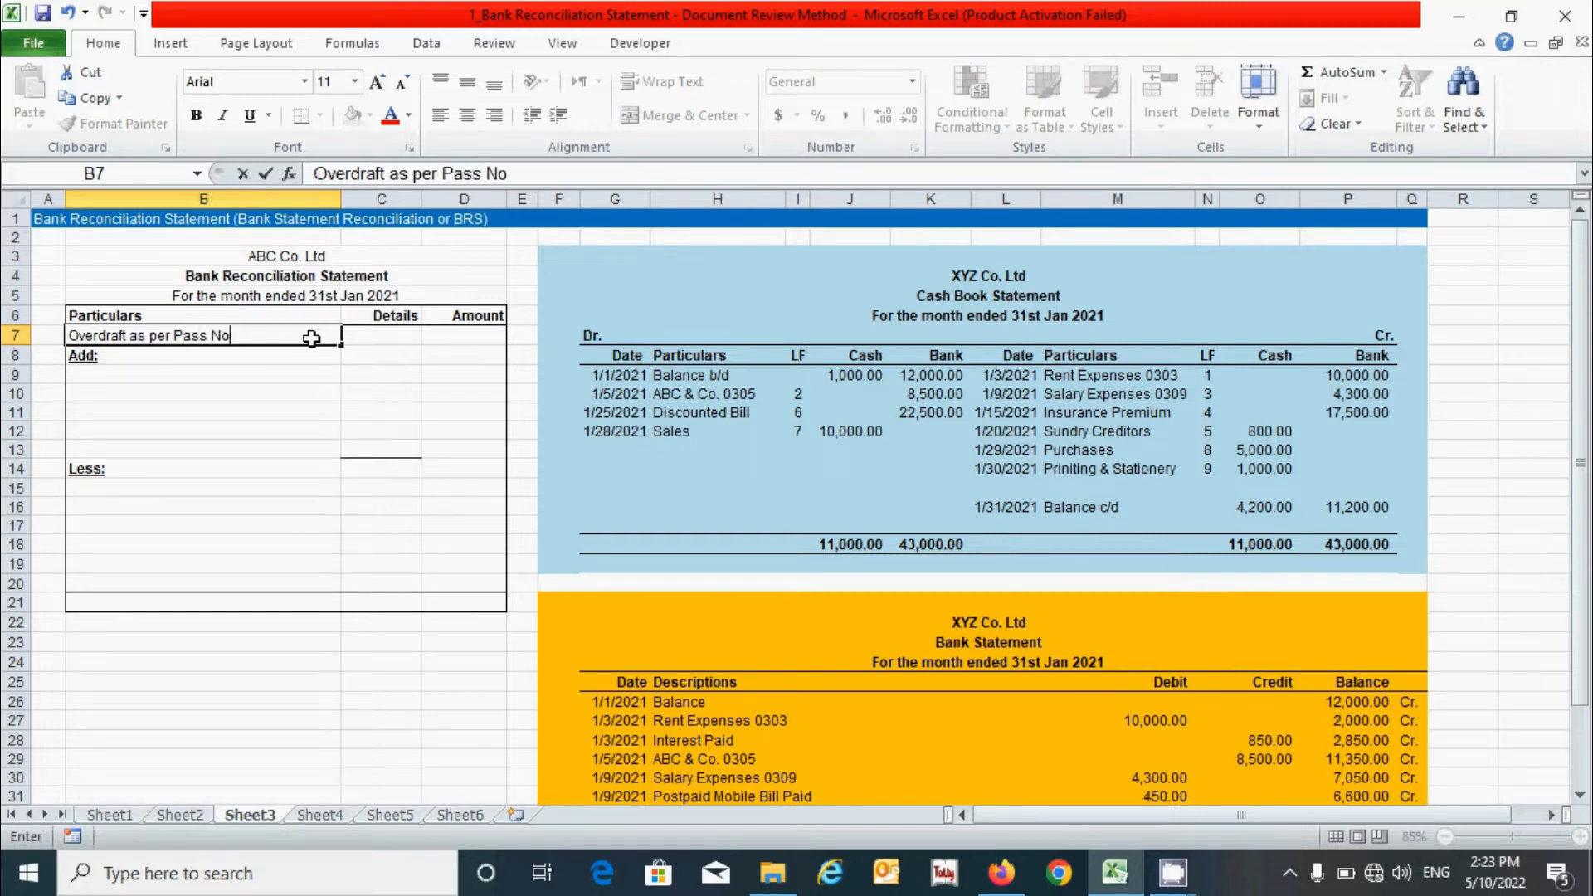
{"action": "key", "text": "BackSpace"}
{"action": "key", "text": "BackSpace"}
{"action": "type", "text": "Book"}
Enter -8600 as the pass book overdraft in the Amount column, cell D7.
{"action": "key", "text": "Tab"}
{"action": "key", "text": "Tab"}
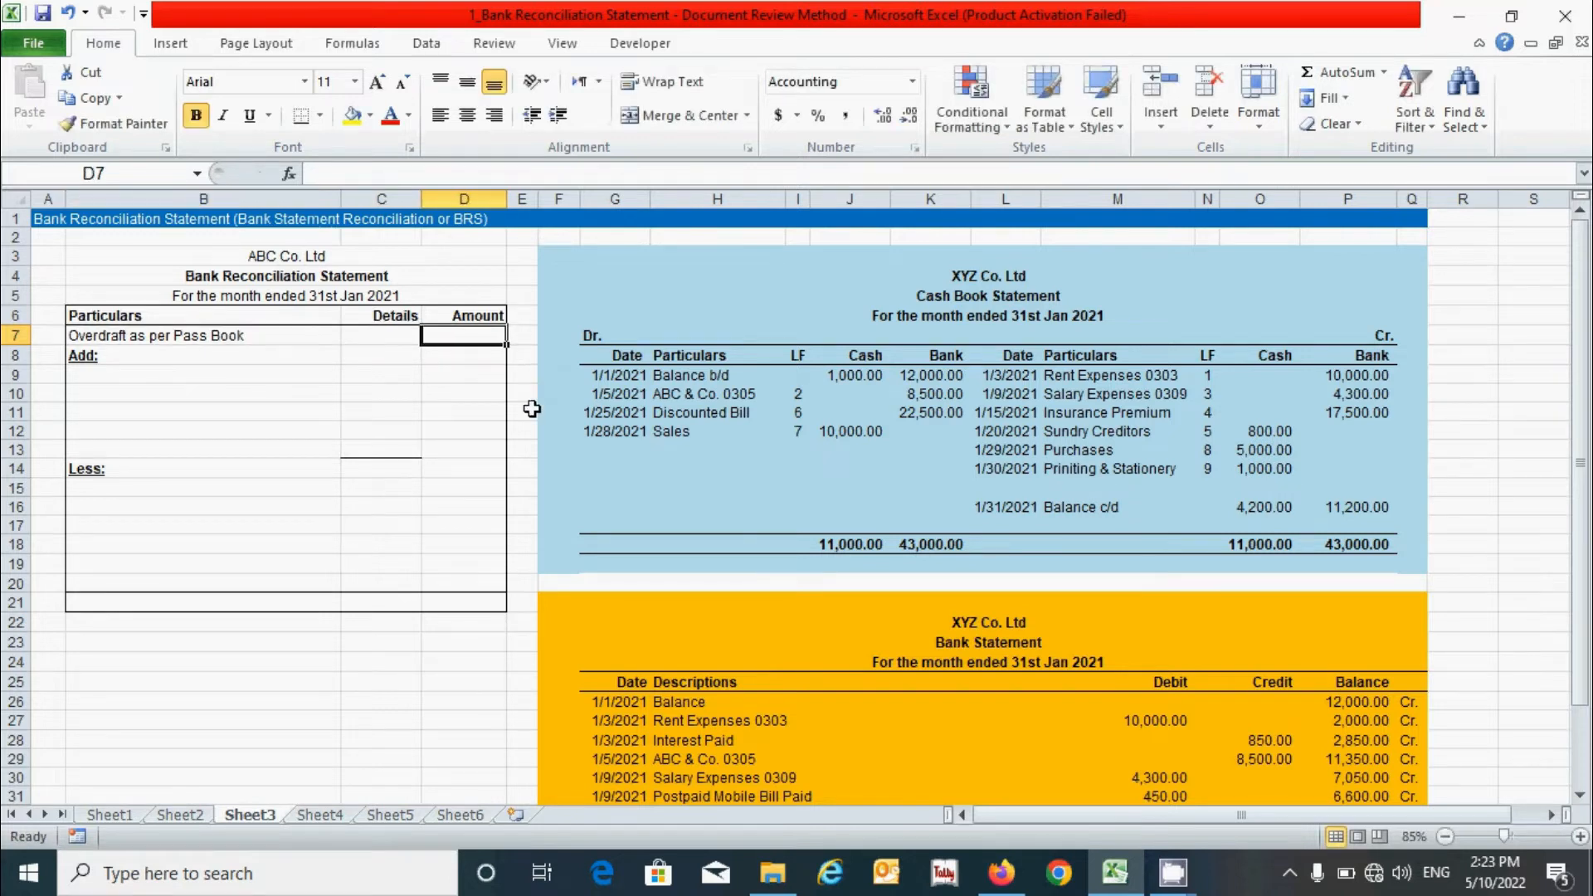
{"action": "scroll", "coordinate": [730, 431], "scroll_direction": "down", "scroll_amount": 4}
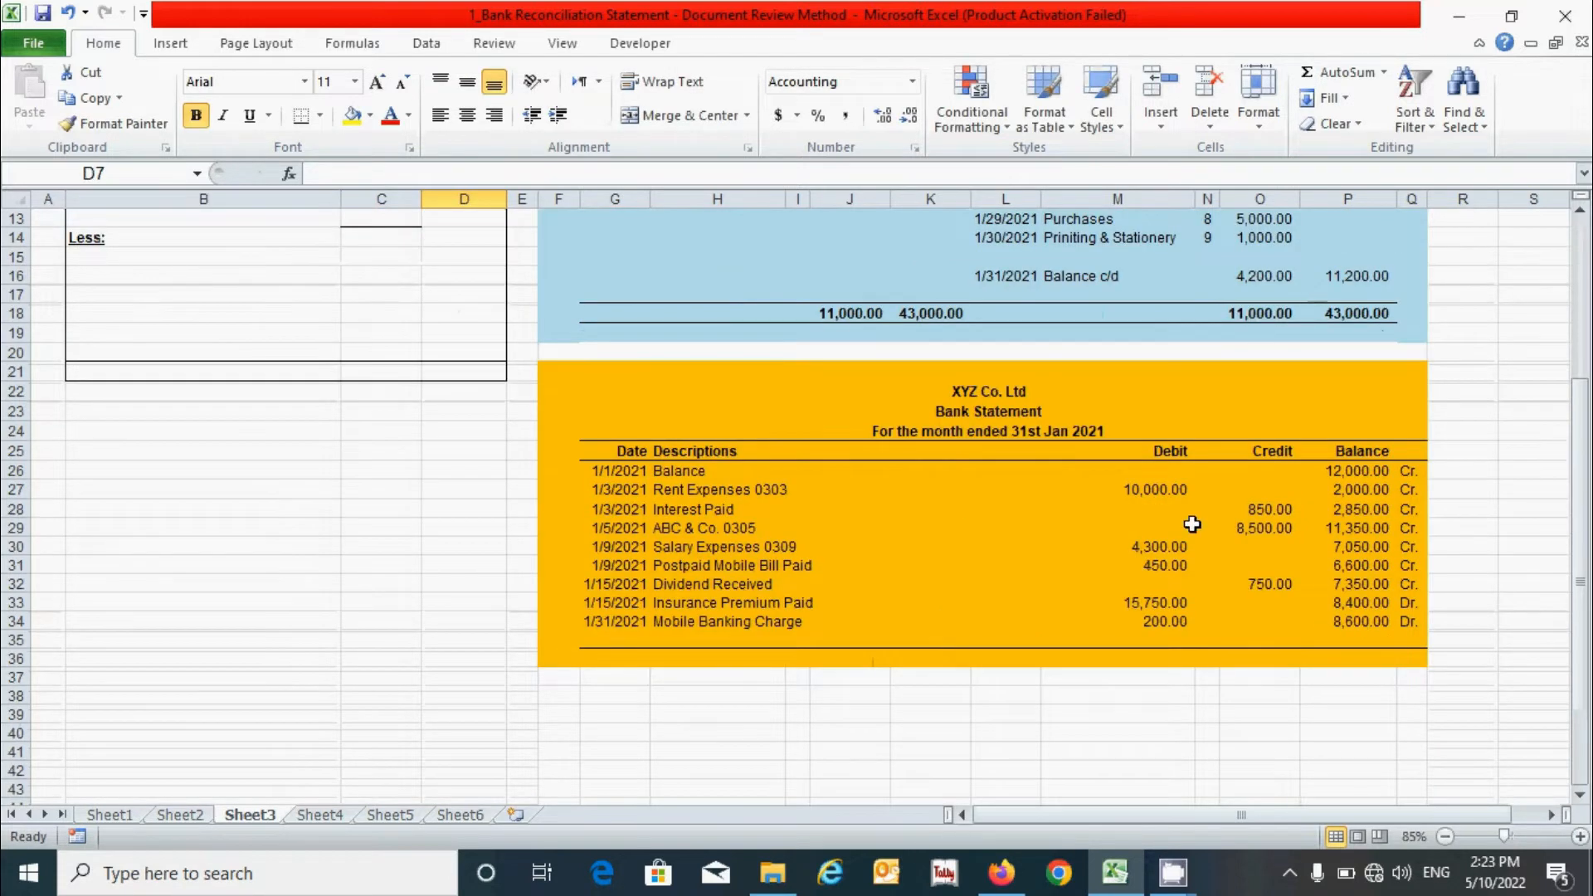
{"action": "scroll", "coordinate": [1192, 525], "scroll_direction": "up", "scroll_amount": 4}
{"action": "type", "text": "-8"}
{"action": "type", "text": "600"}
{"action": "left_click", "coordinate": [132, 382]}
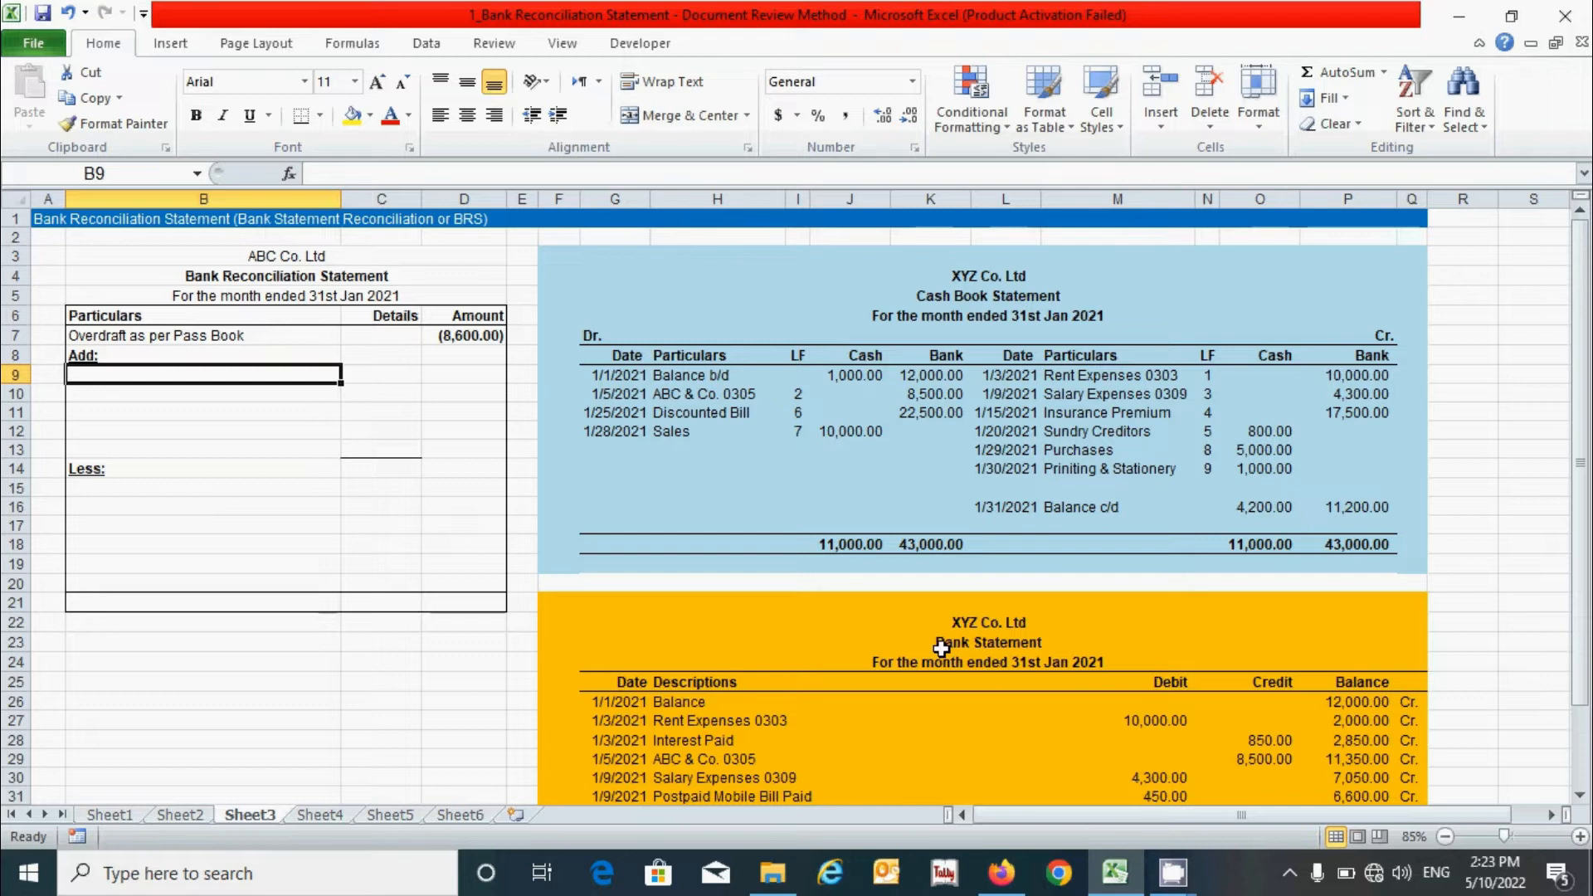
Compare the opening bank balance in the cash book with the opening balance in the bank statement.
{"action": "left_click", "coordinate": [944, 378]}
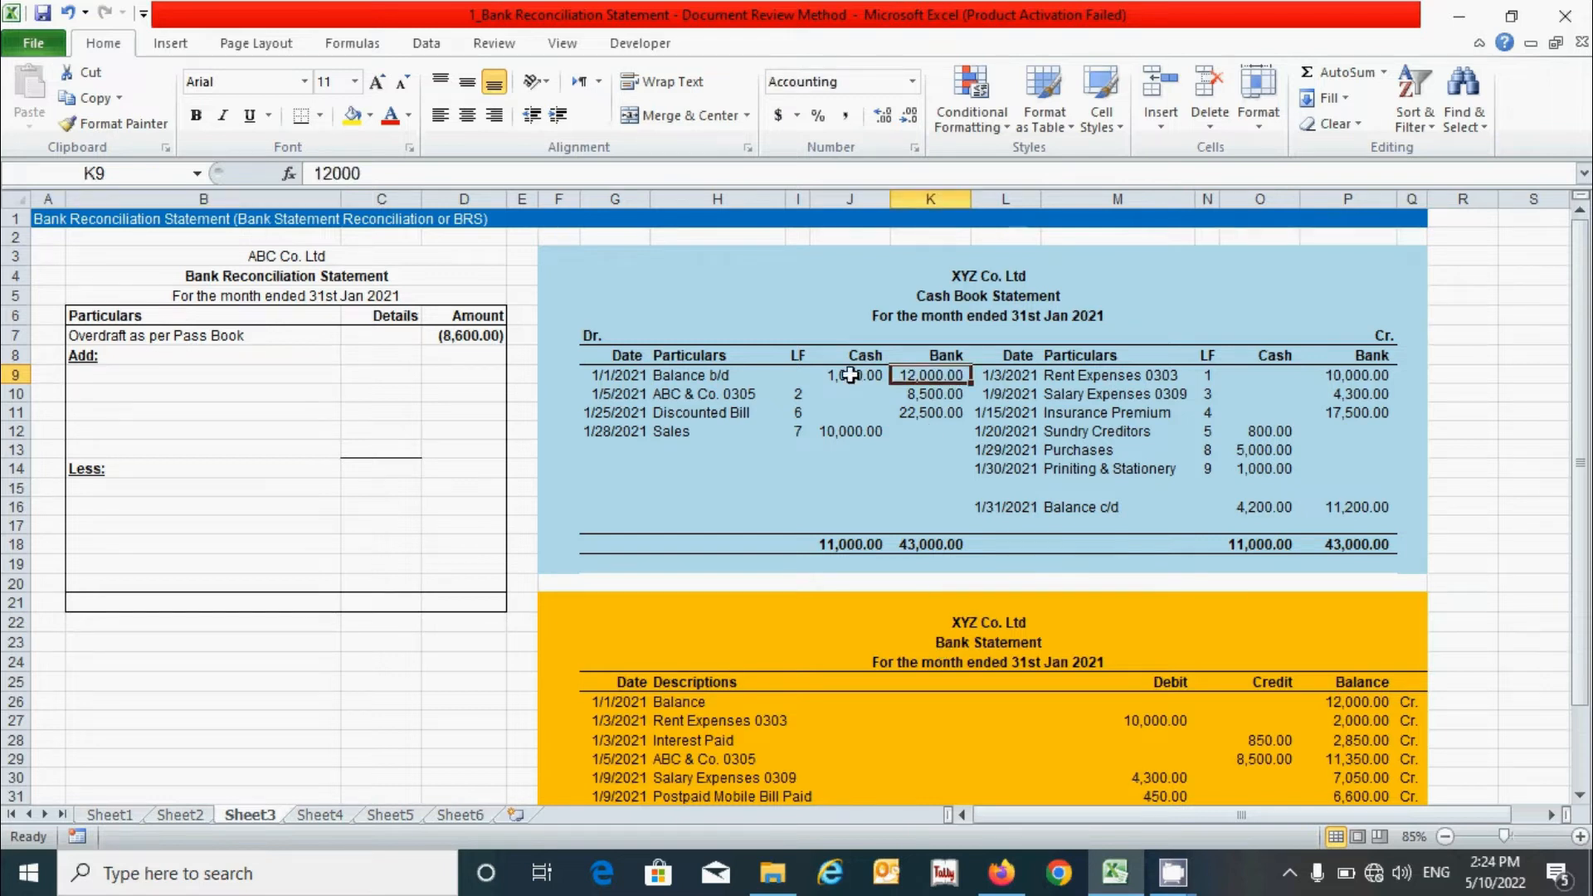
{"action": "left_click_drag", "start_coordinate": [762, 378], "coordinate": [938, 378]}
{"action": "scroll", "coordinate": [1025, 598], "scroll_direction": "down", "scroll_amount": 2}
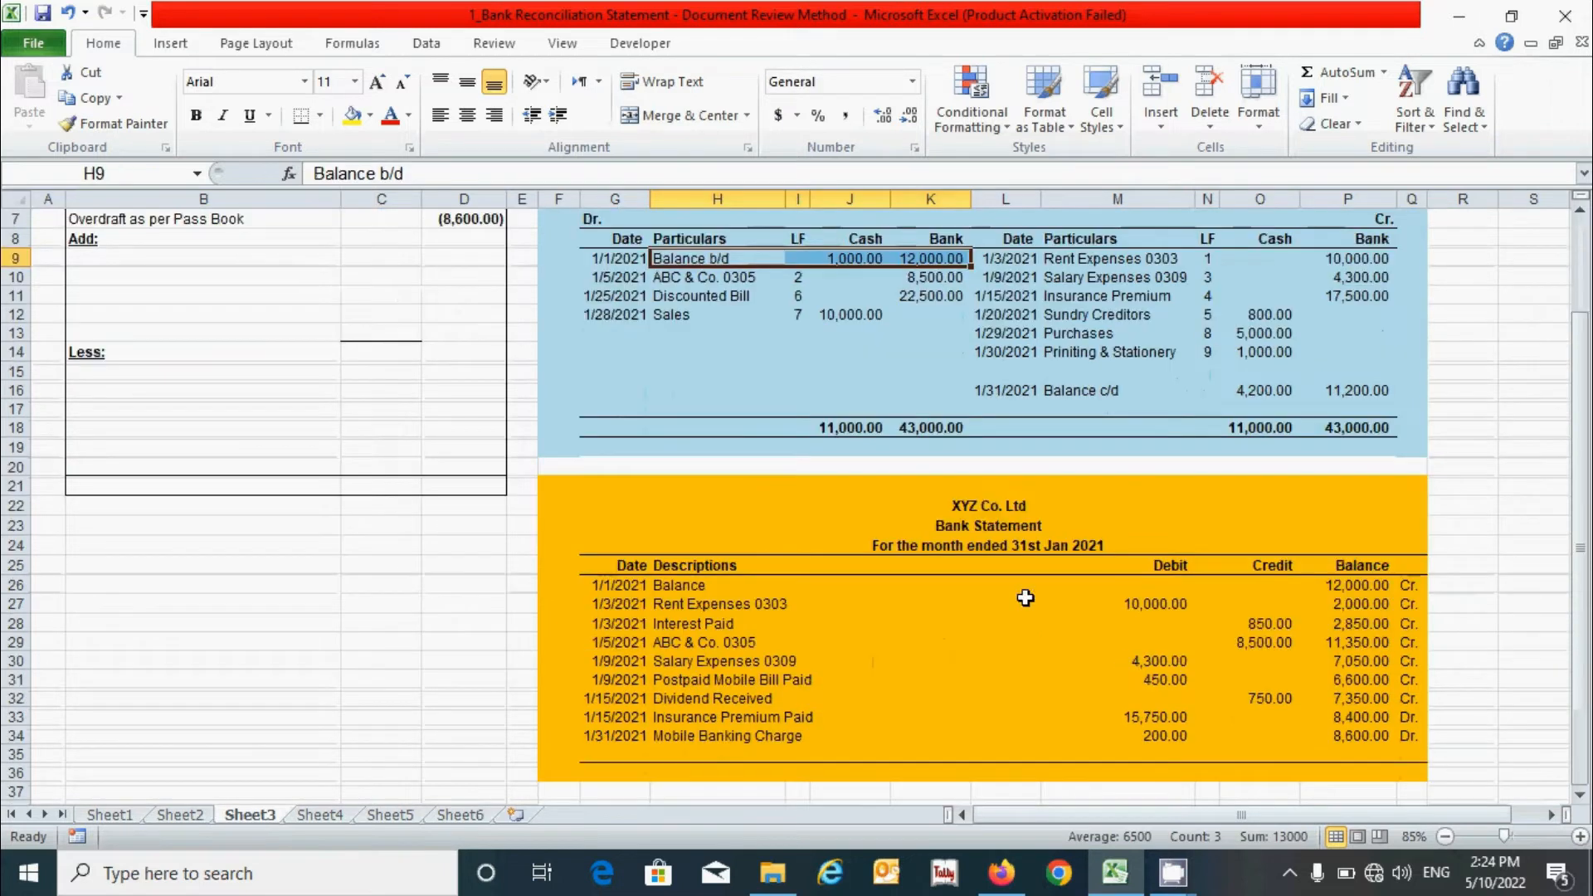
{"action": "left_click_drag", "start_coordinate": [771, 584], "coordinate": [1390, 585]}
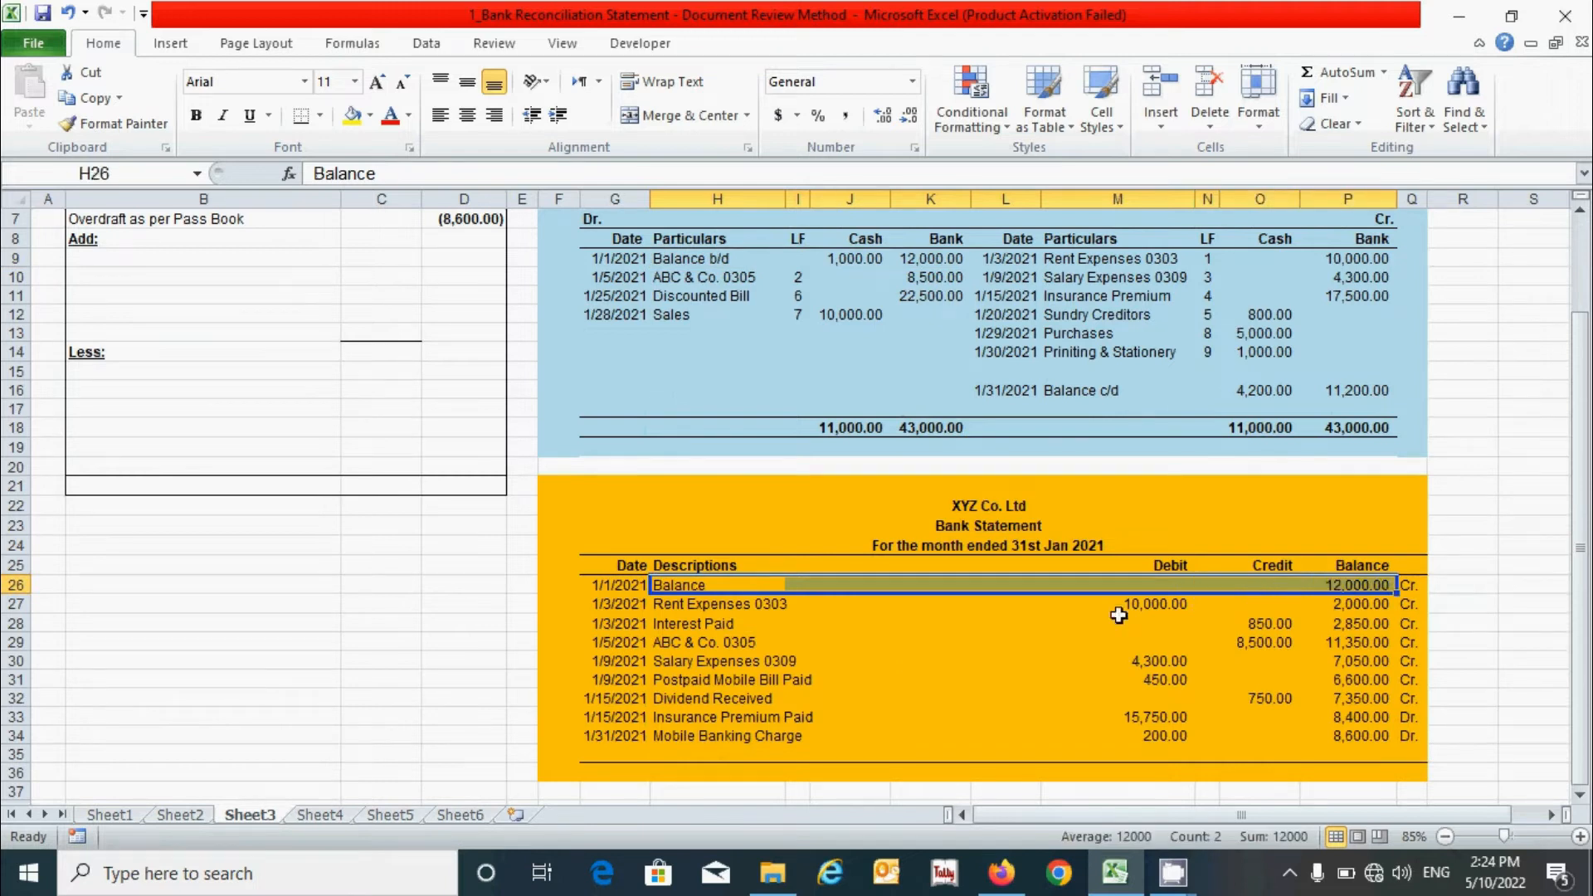
{"action": "left_click", "coordinate": [1015, 622]}
{"action": "scroll", "coordinate": [1029, 589], "scroll_direction": "up", "scroll_amount": 2}
Switch to Sheet4 and review the struck-out and boxed entries in the cash book and bank statement.
{"action": "key", "text": "ctrl+Page_Down"}
{"action": "scroll", "coordinate": [1310, 473], "scroll_direction": "down", "scroll_amount": 2}
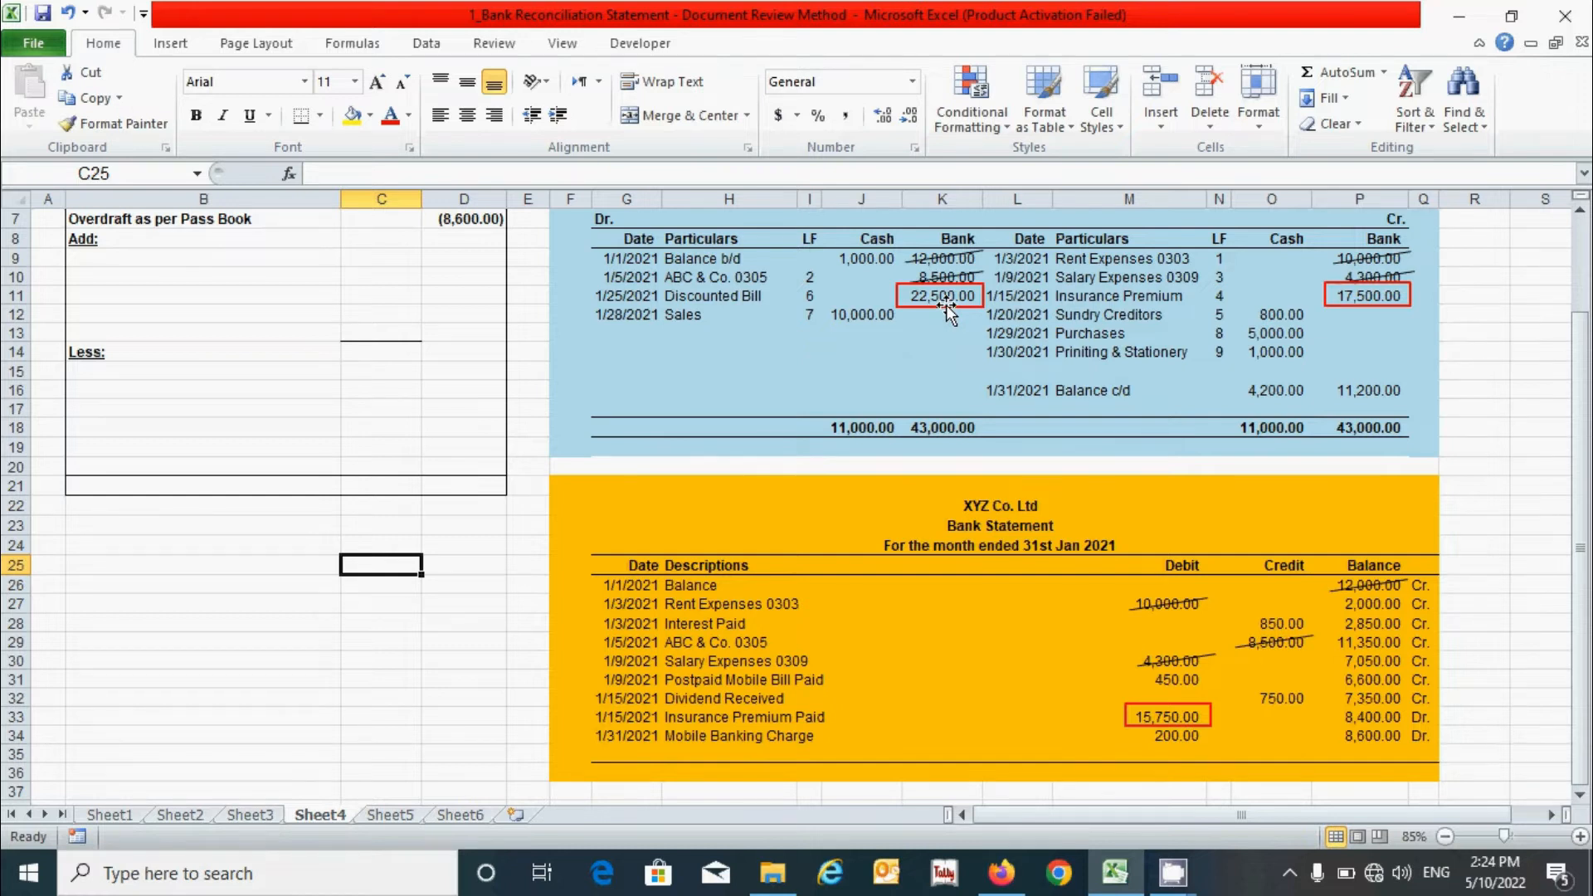
{"action": "scroll", "coordinate": [945, 305], "scroll_direction": "up", "scroll_amount": 2}
{"action": "left_click", "coordinate": [940, 377]}
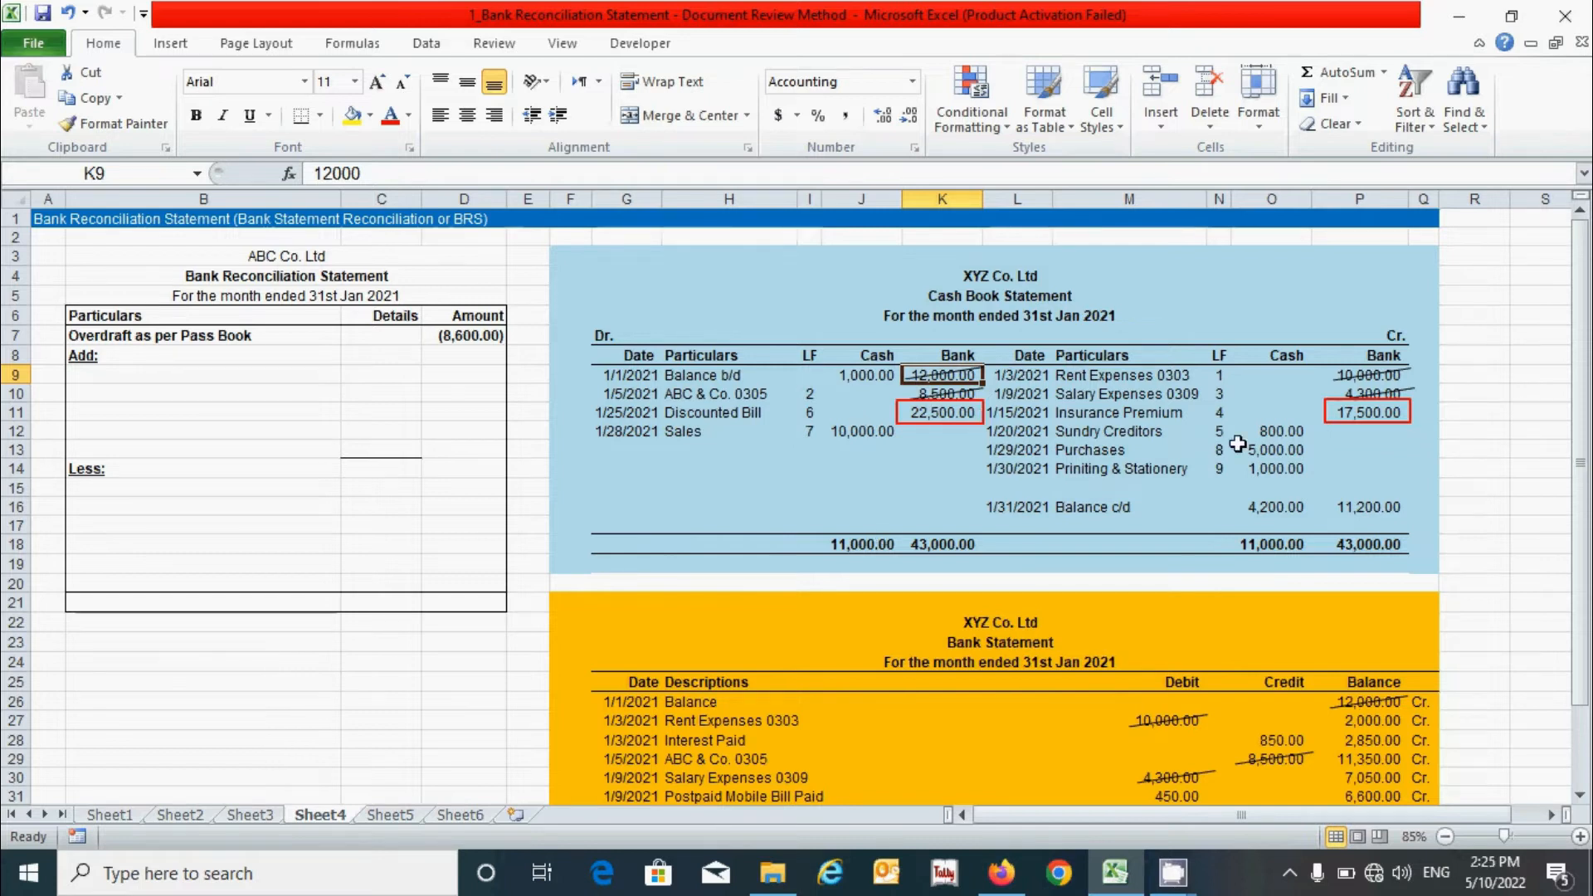
{"action": "scroll", "coordinate": [1262, 448], "scroll_direction": "down", "scroll_amount": 3}
{"action": "scroll", "coordinate": [525, 348], "scroll_direction": "up", "scroll_amount": 3}
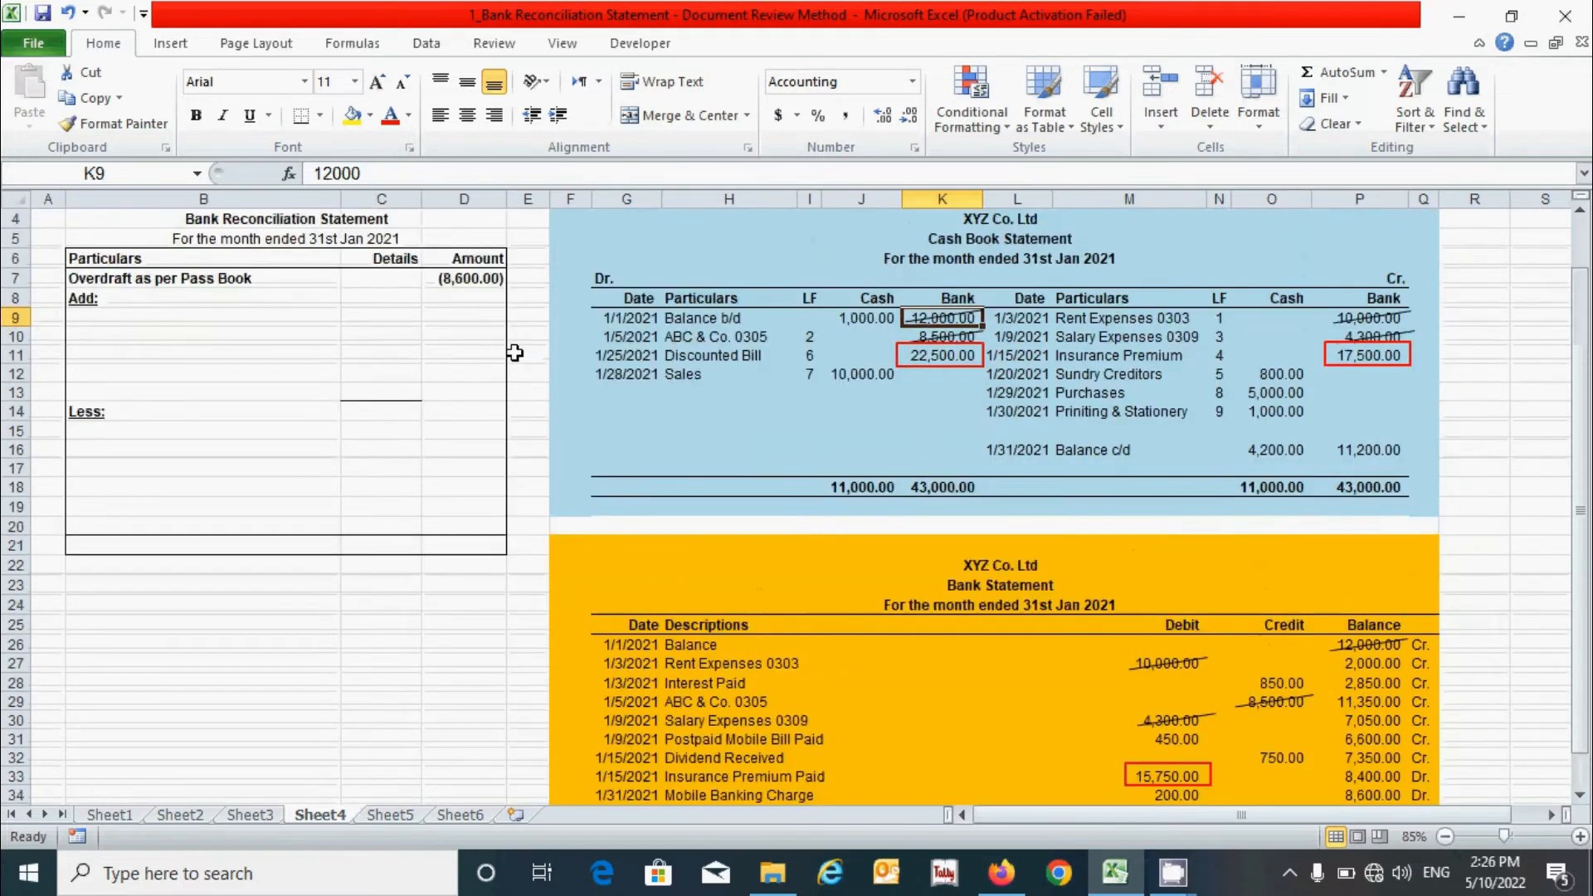
Record "Interest Paid" from the bank statement with 850 in Details as the first item under Less, in row 15.
{"action": "left_click", "coordinate": [157, 374]}
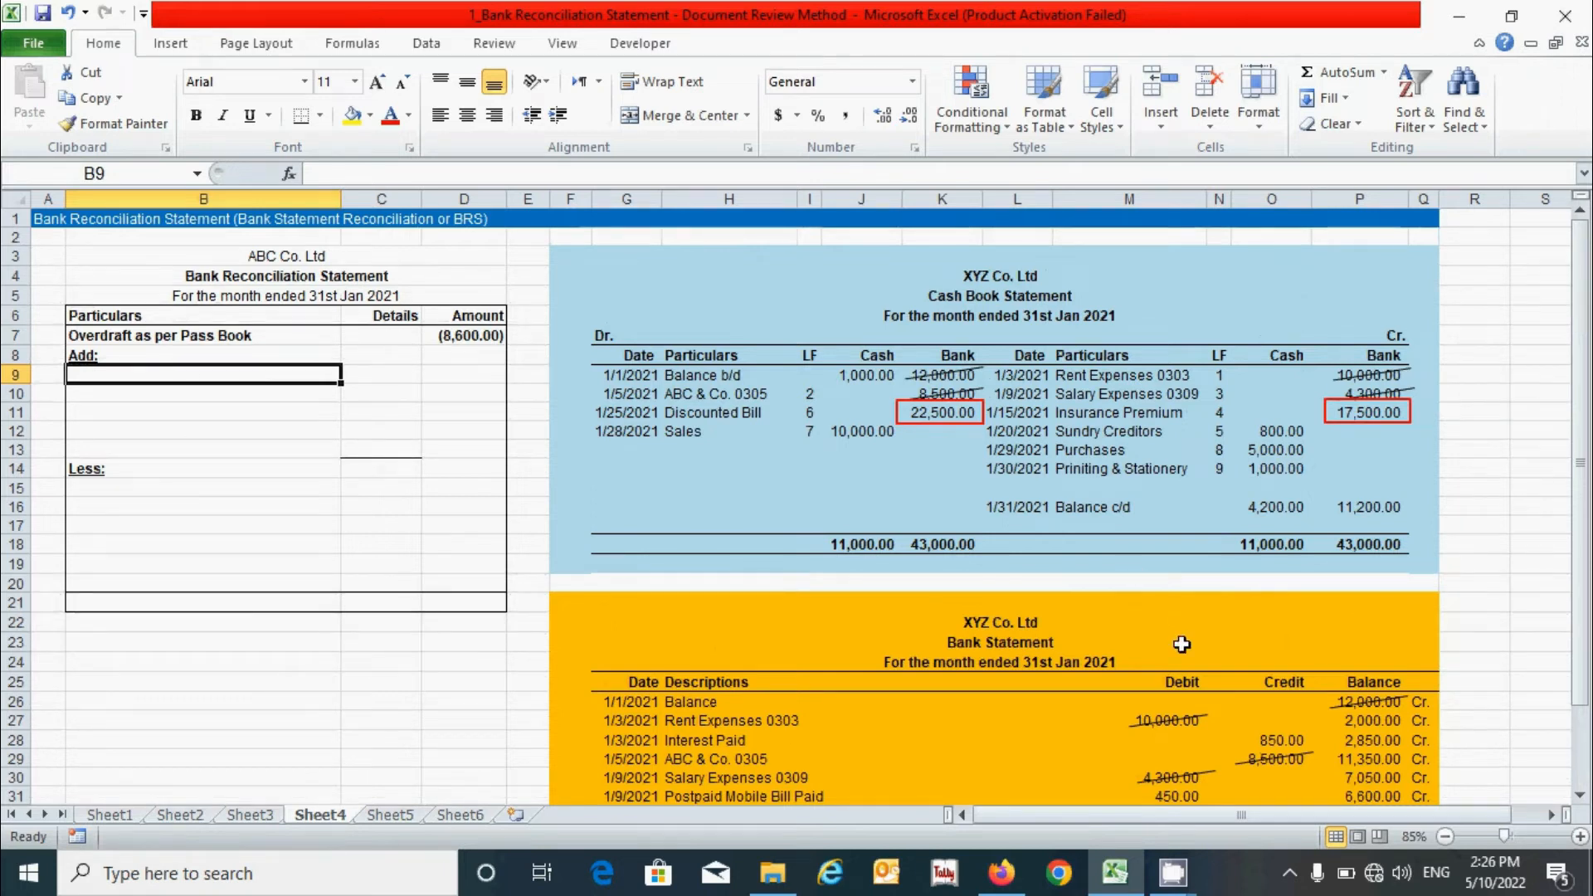
{"action": "scroll", "coordinate": [1178, 643], "scroll_direction": "down", "scroll_amount": 1}
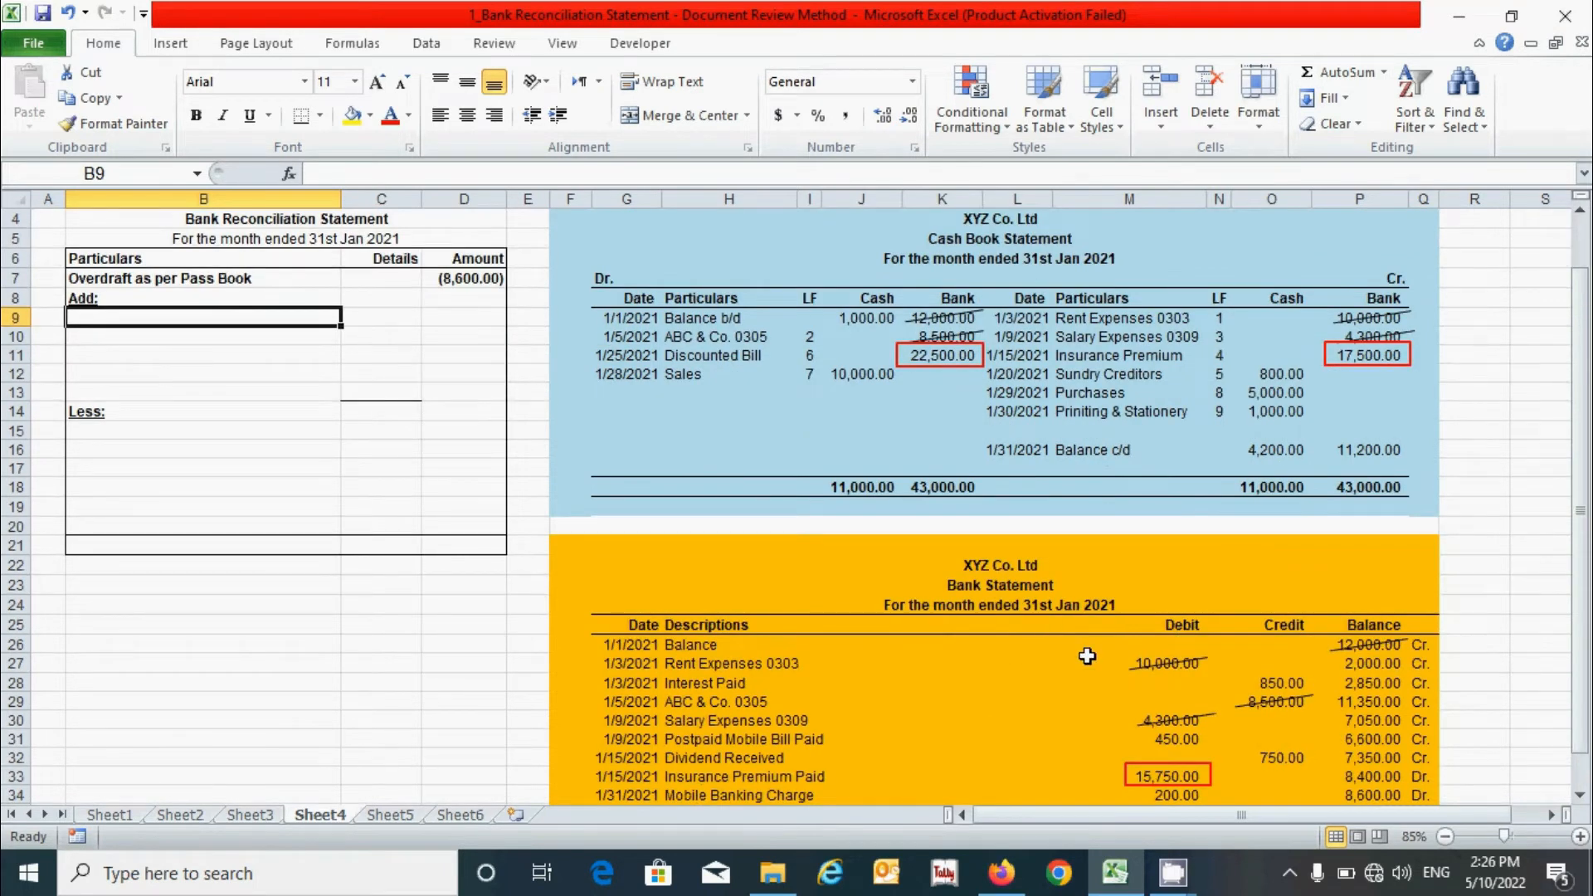
{"action": "scroll", "coordinate": [652, 461], "scroll_direction": "down", "scroll_amount": 1}
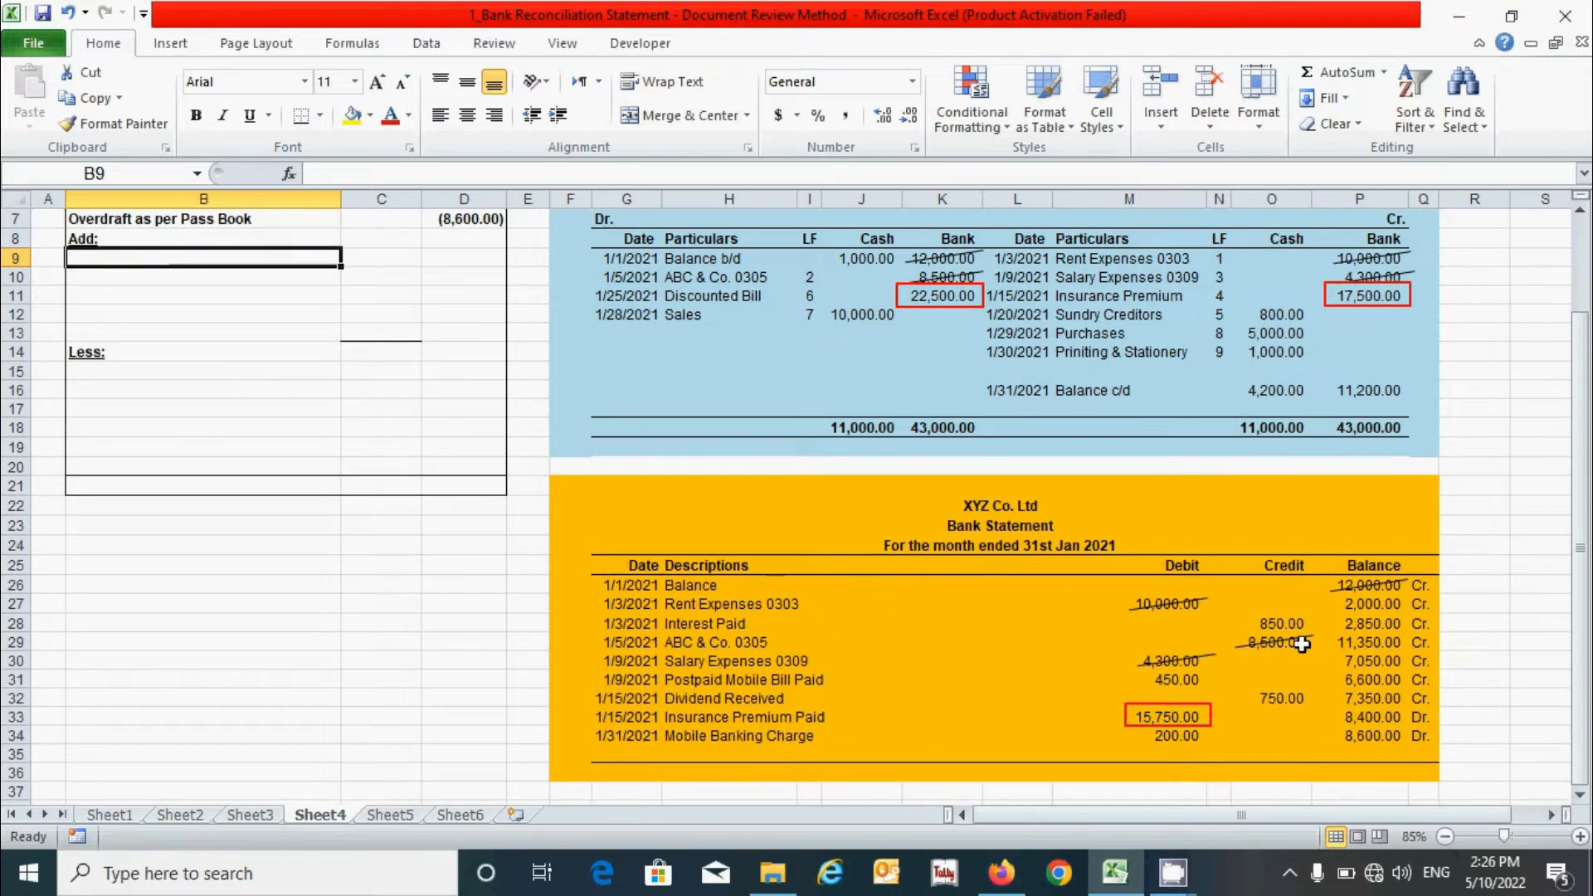
{"action": "left_click", "coordinate": [1278, 626]}
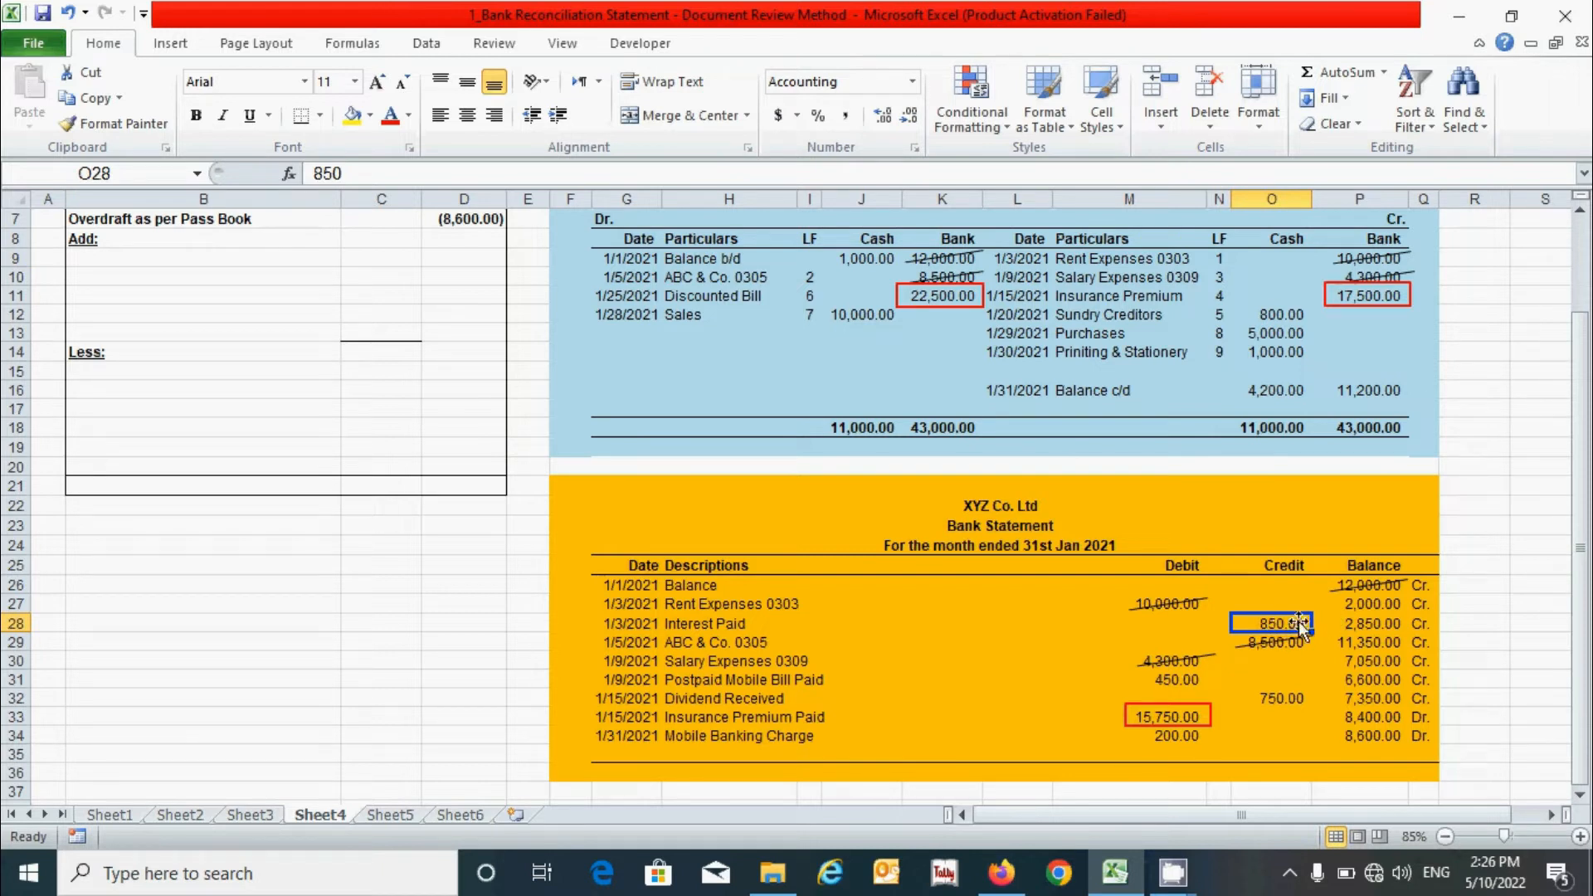
{"action": "scroll", "coordinate": [1078, 347], "scroll_direction": "up", "scroll_amount": 1}
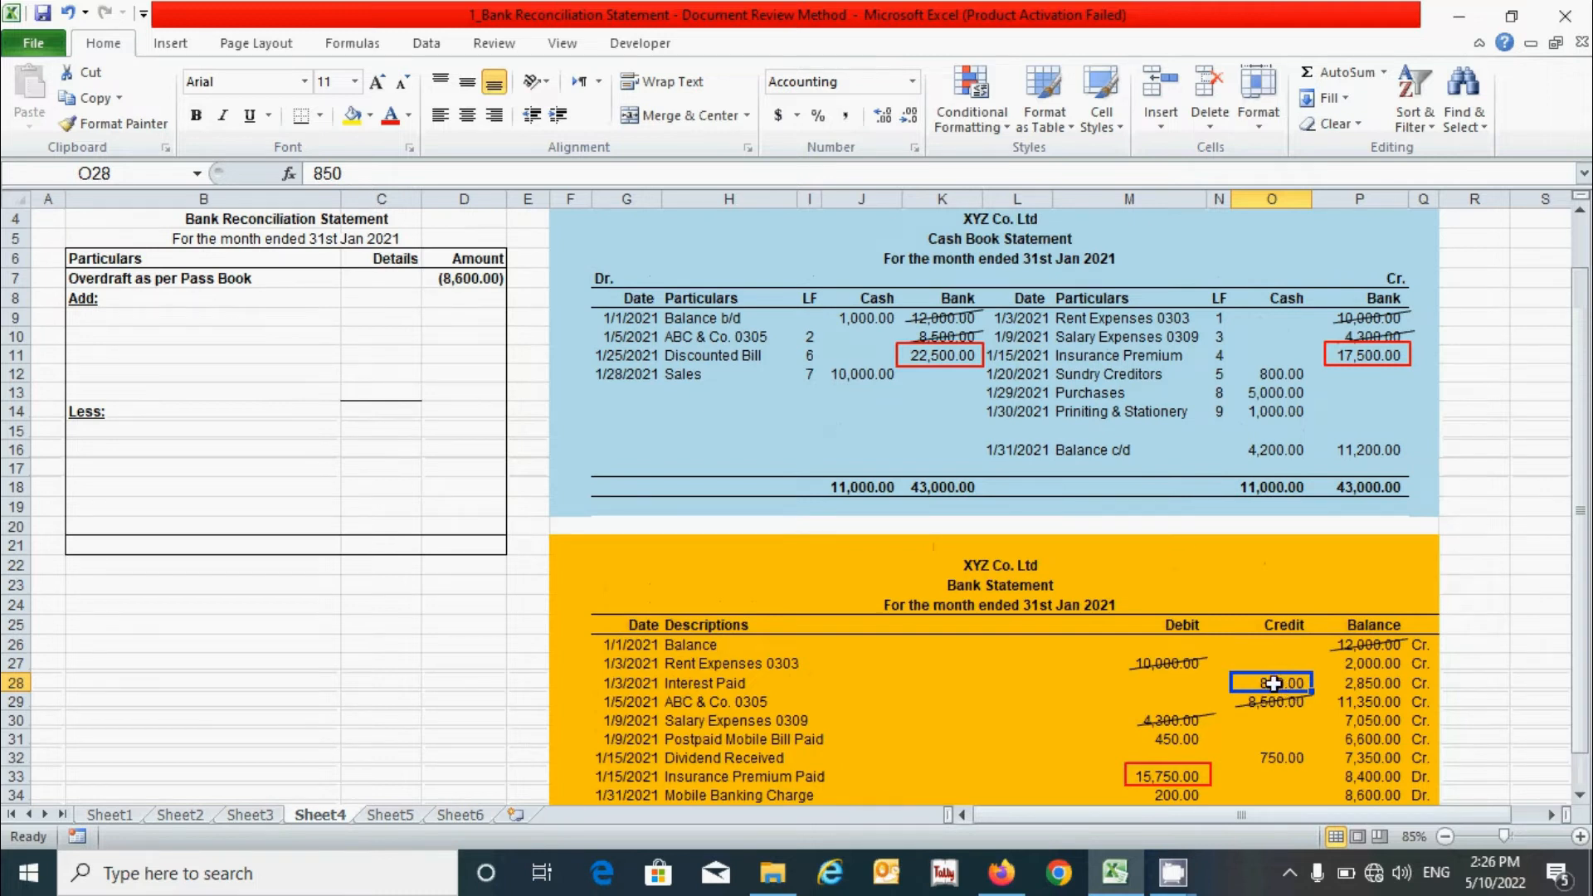
{"action": "scroll", "coordinate": [1282, 689], "scroll_direction": "up", "scroll_amount": 1}
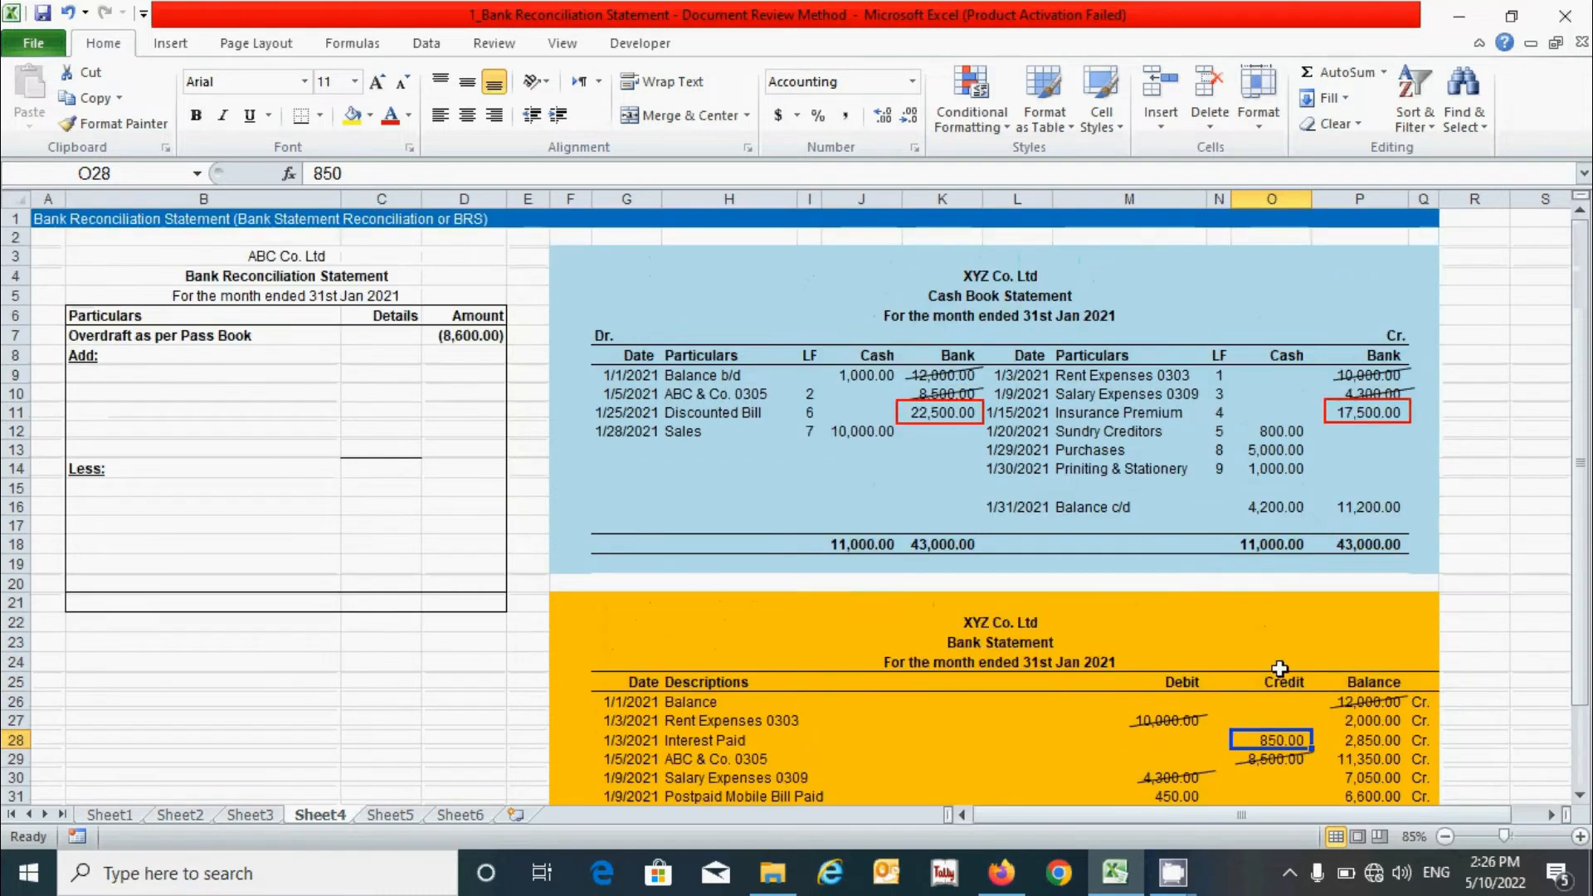
{"action": "left_click", "coordinate": [200, 498]}
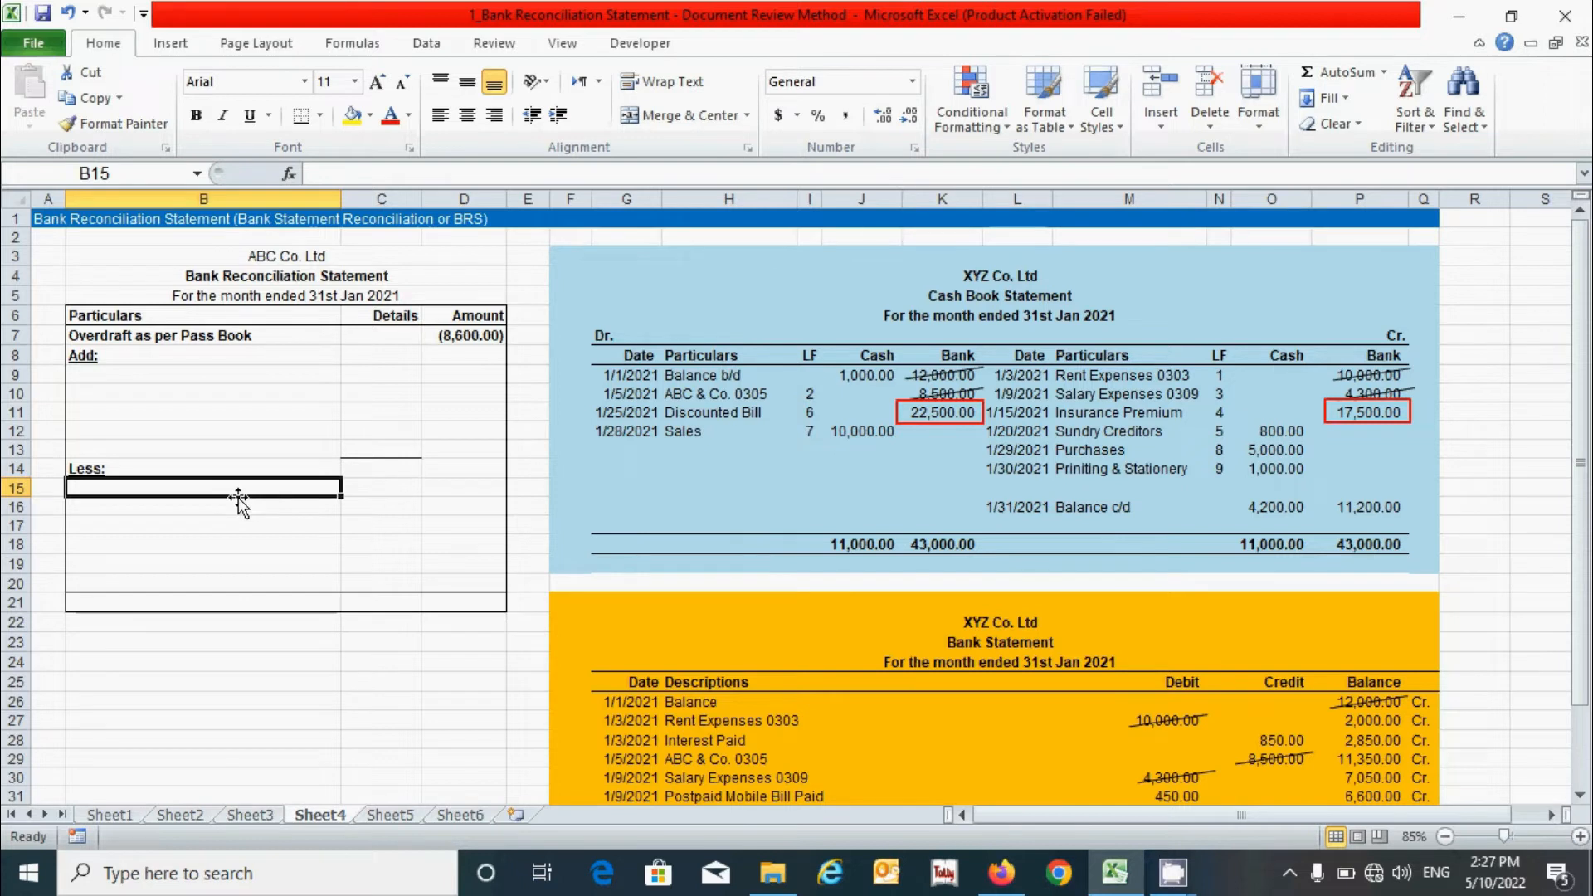
{"action": "type", "text": "Interest Paid"}
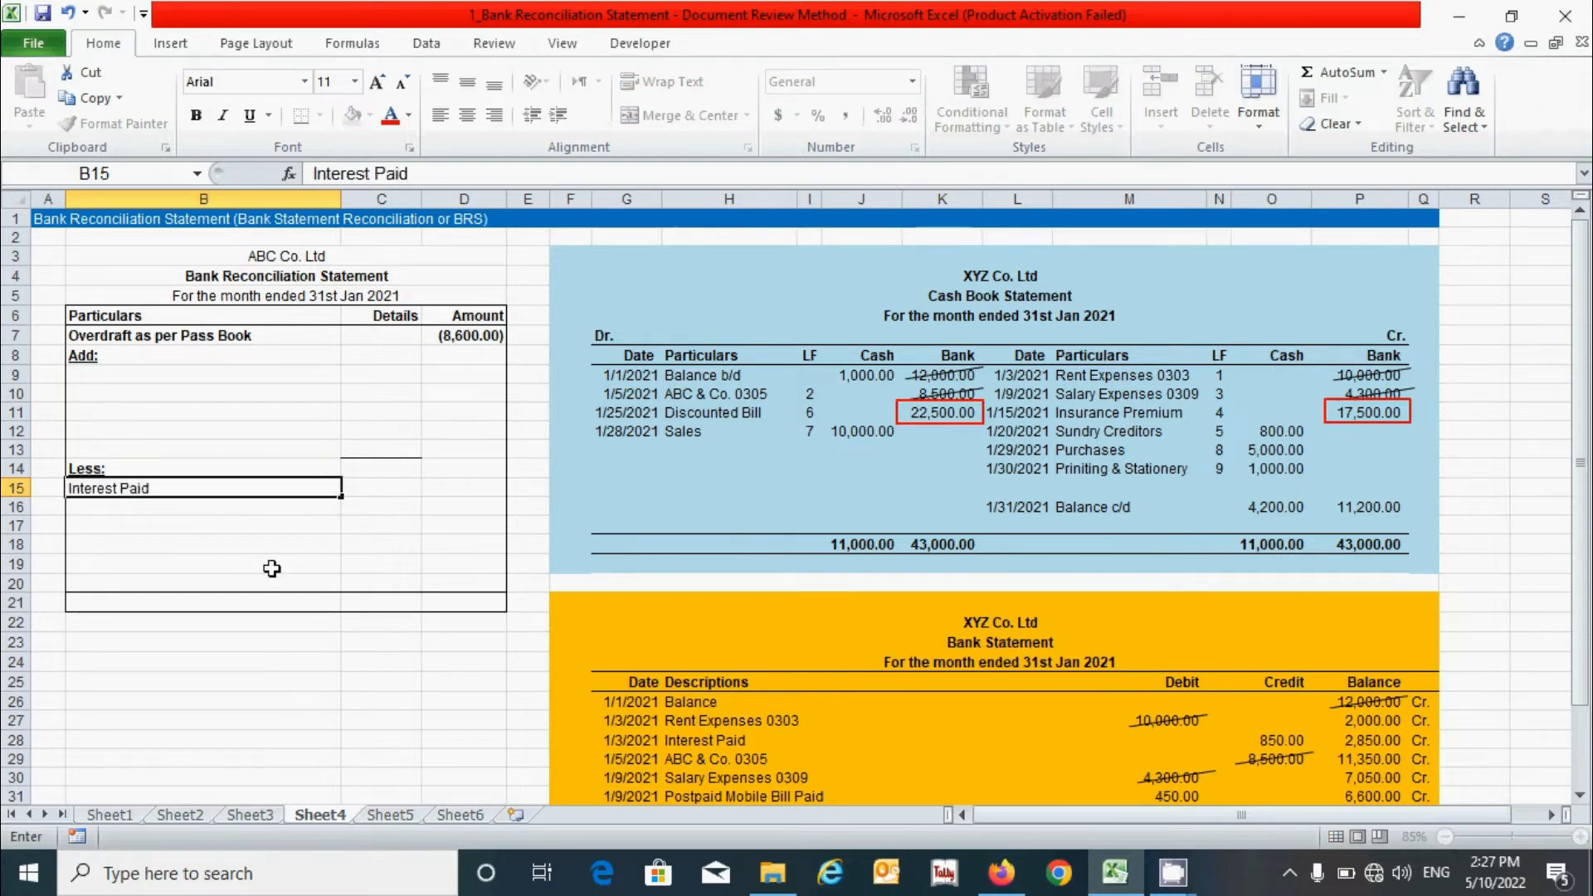
{"action": "key", "text": "Tab"}
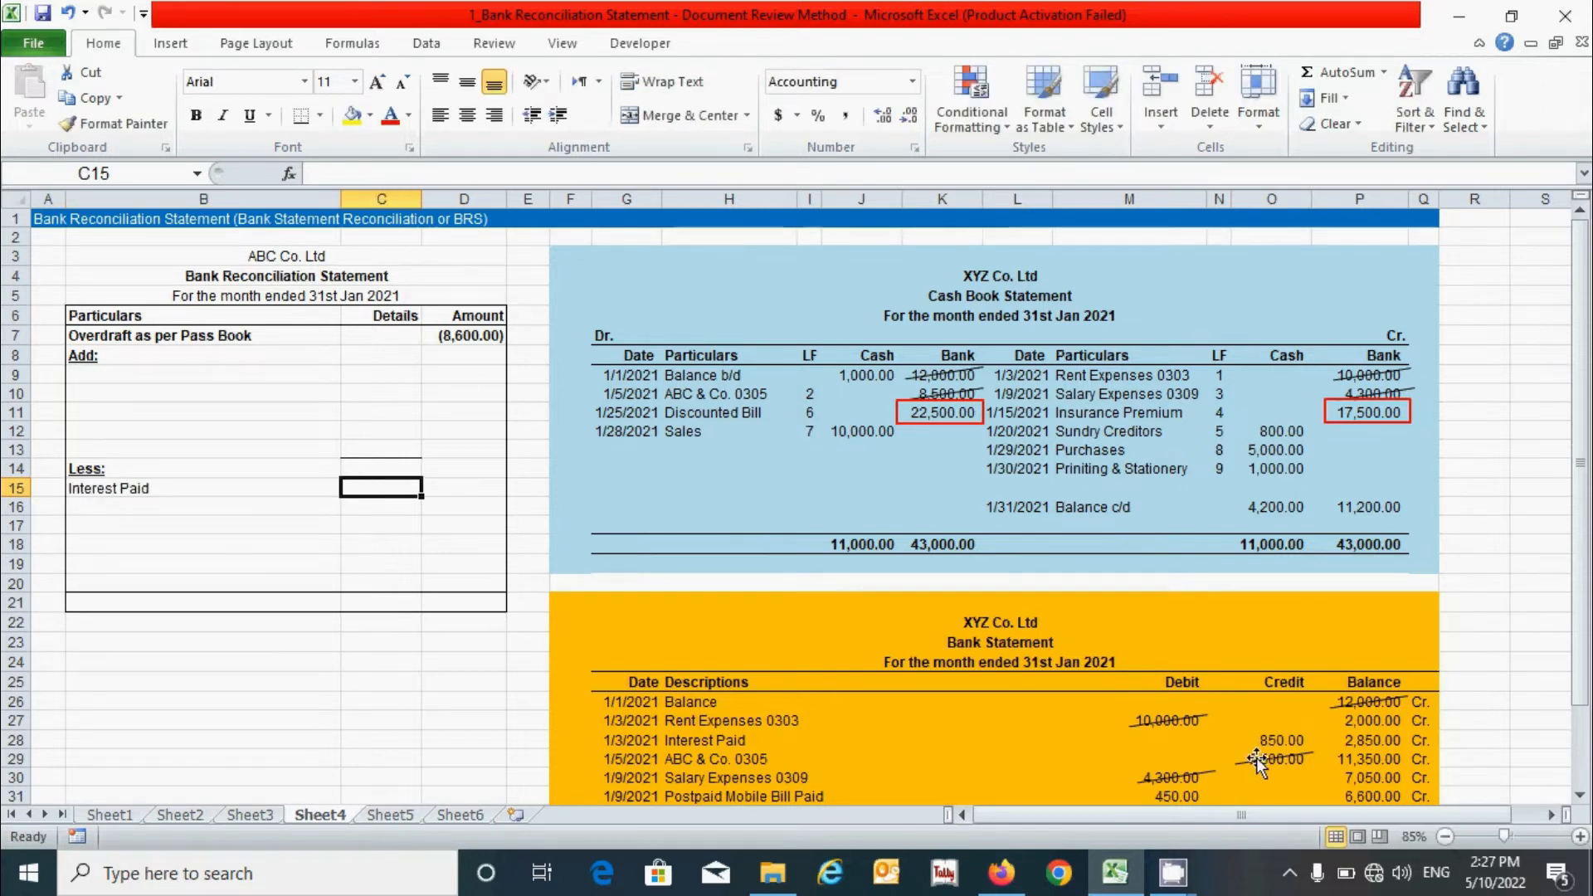
{"action": "type", "text": "850"}
{"action": "key", "text": "Return"}
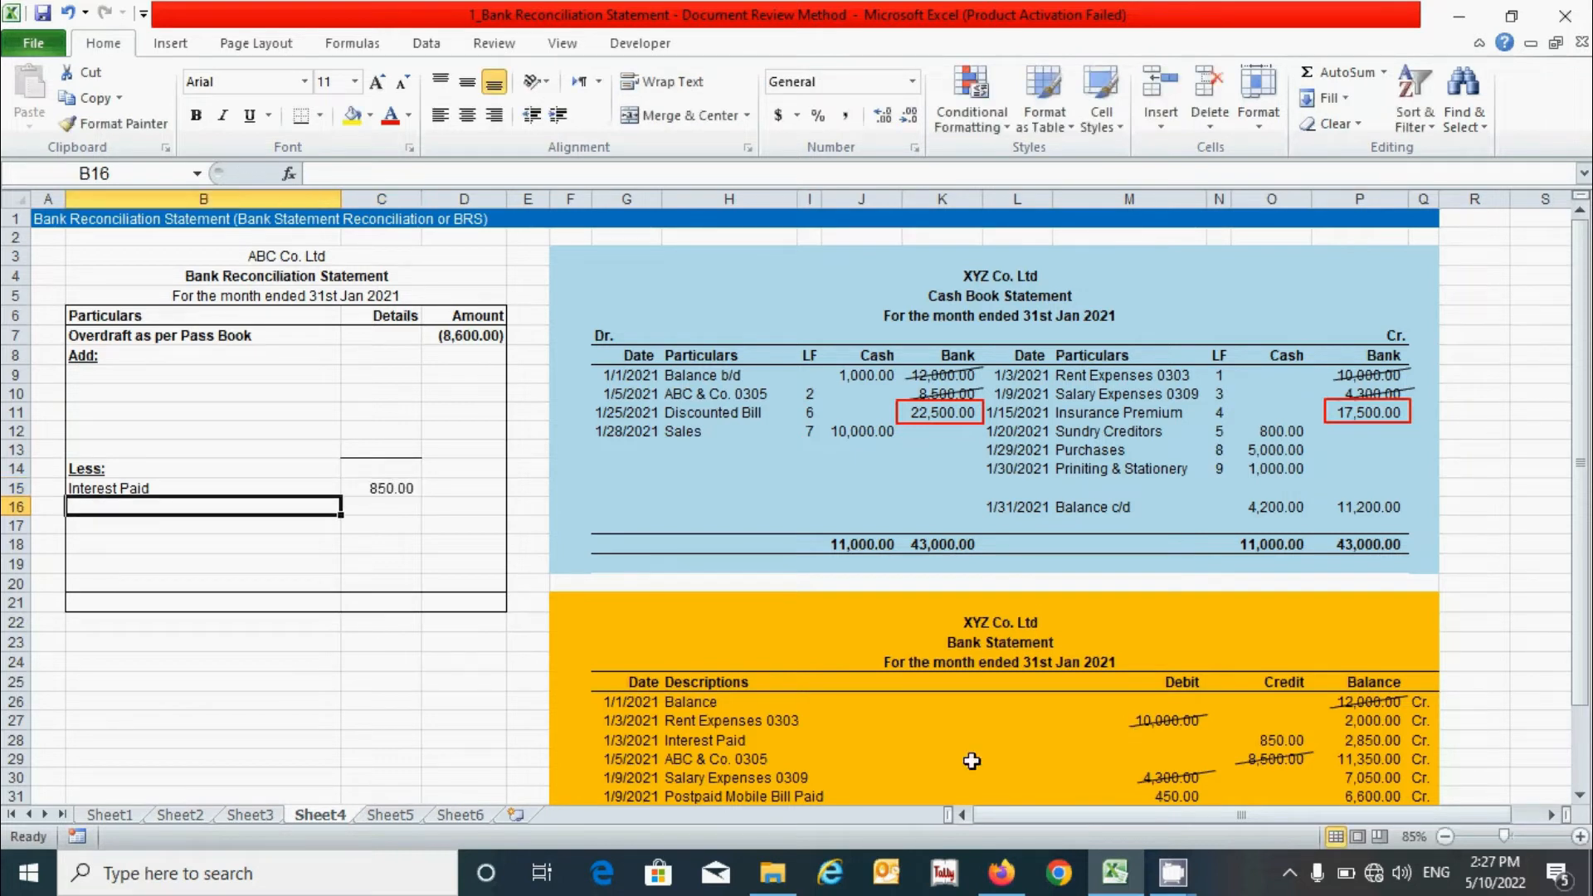
Record "Postpaid Mobile Bill Paid" from the bank statement with 450 in Details as the first item under Add, in row 9.
{"action": "left_click", "coordinate": [780, 795]}
{"action": "scroll", "coordinate": [834, 733], "scroll_direction": "down", "scroll_amount": 1}
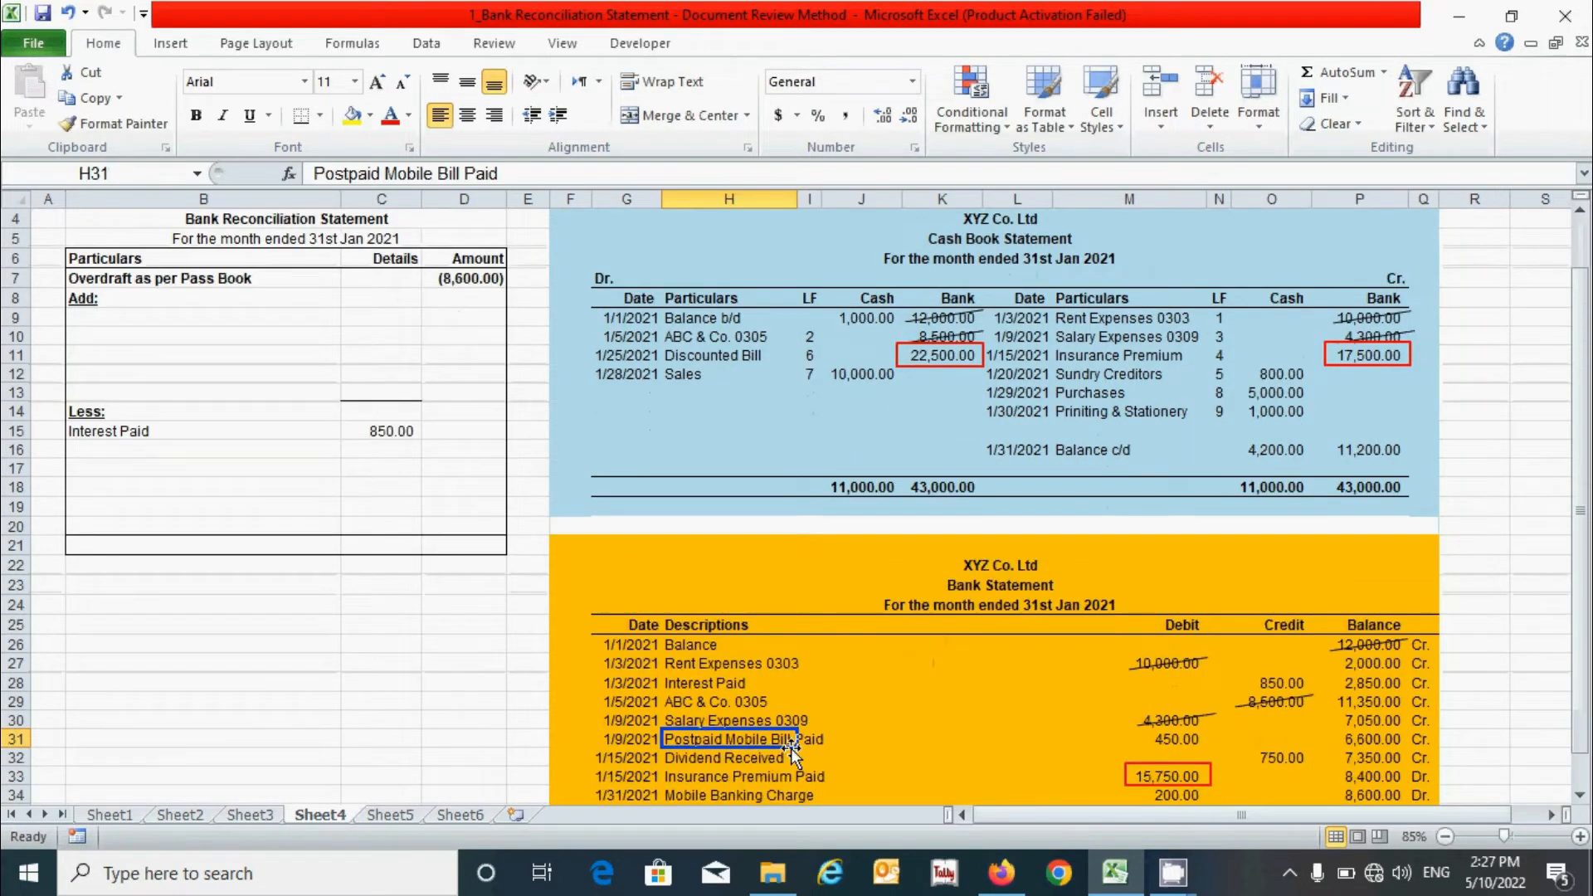
{"action": "left_click", "coordinate": [850, 744]}
{"action": "left_click", "coordinate": [756, 739]}
{"action": "left_click", "coordinate": [1191, 740]}
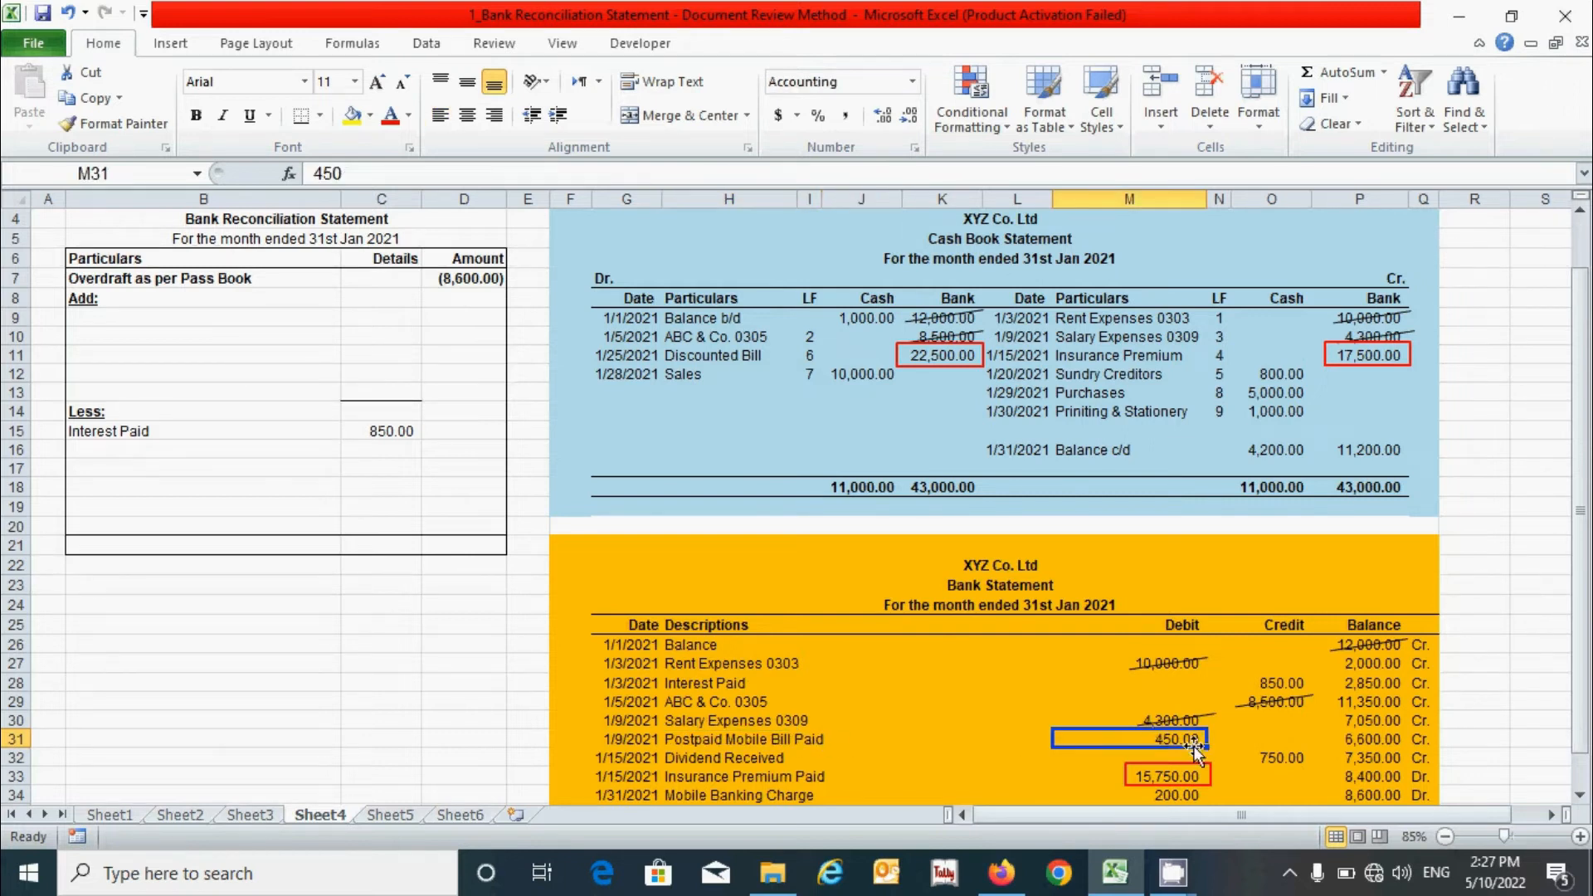
{"action": "scroll", "coordinate": [1045, 710], "scroll_direction": "up", "scroll_amount": 1}
{"action": "left_click", "coordinate": [291, 377]}
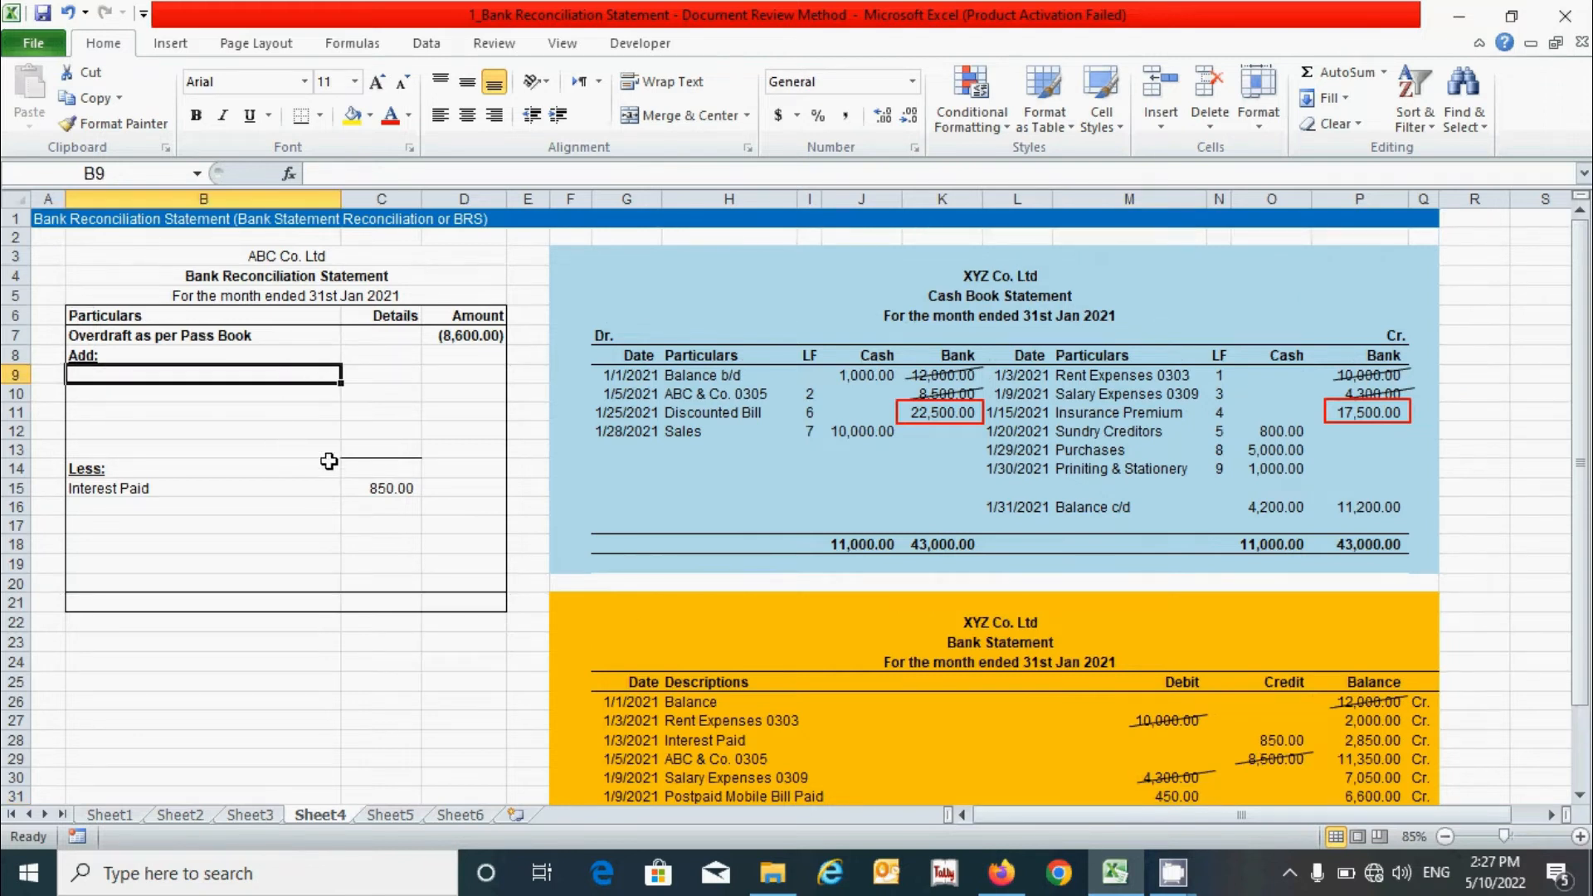
{"action": "type", "text": "Postpaid Mobile Bi"}
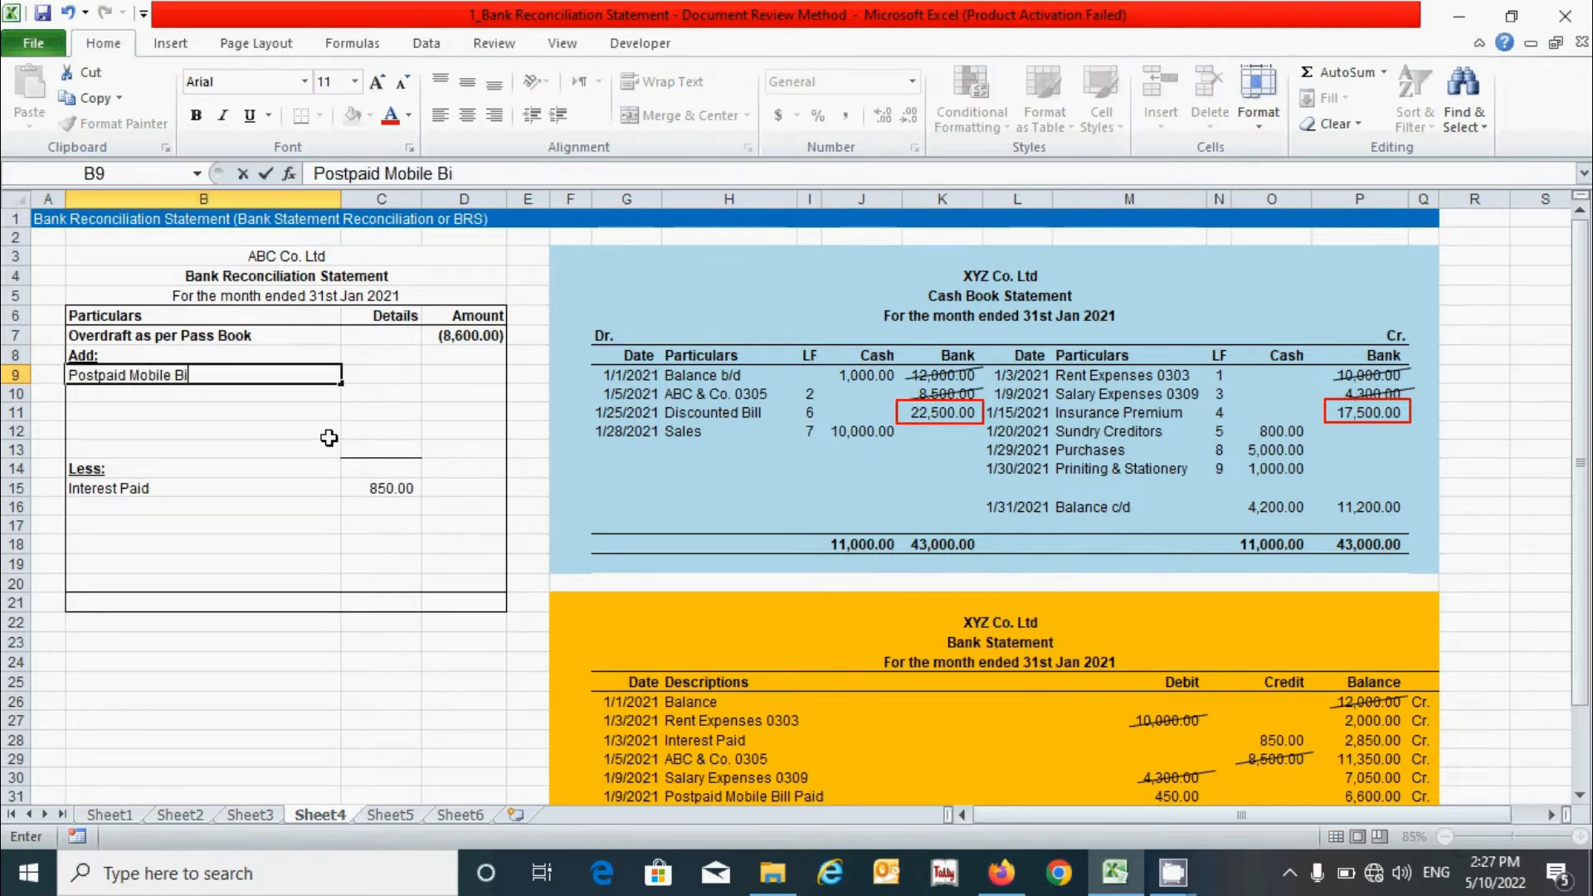
{"action": "type", "text": "ll Pai"}
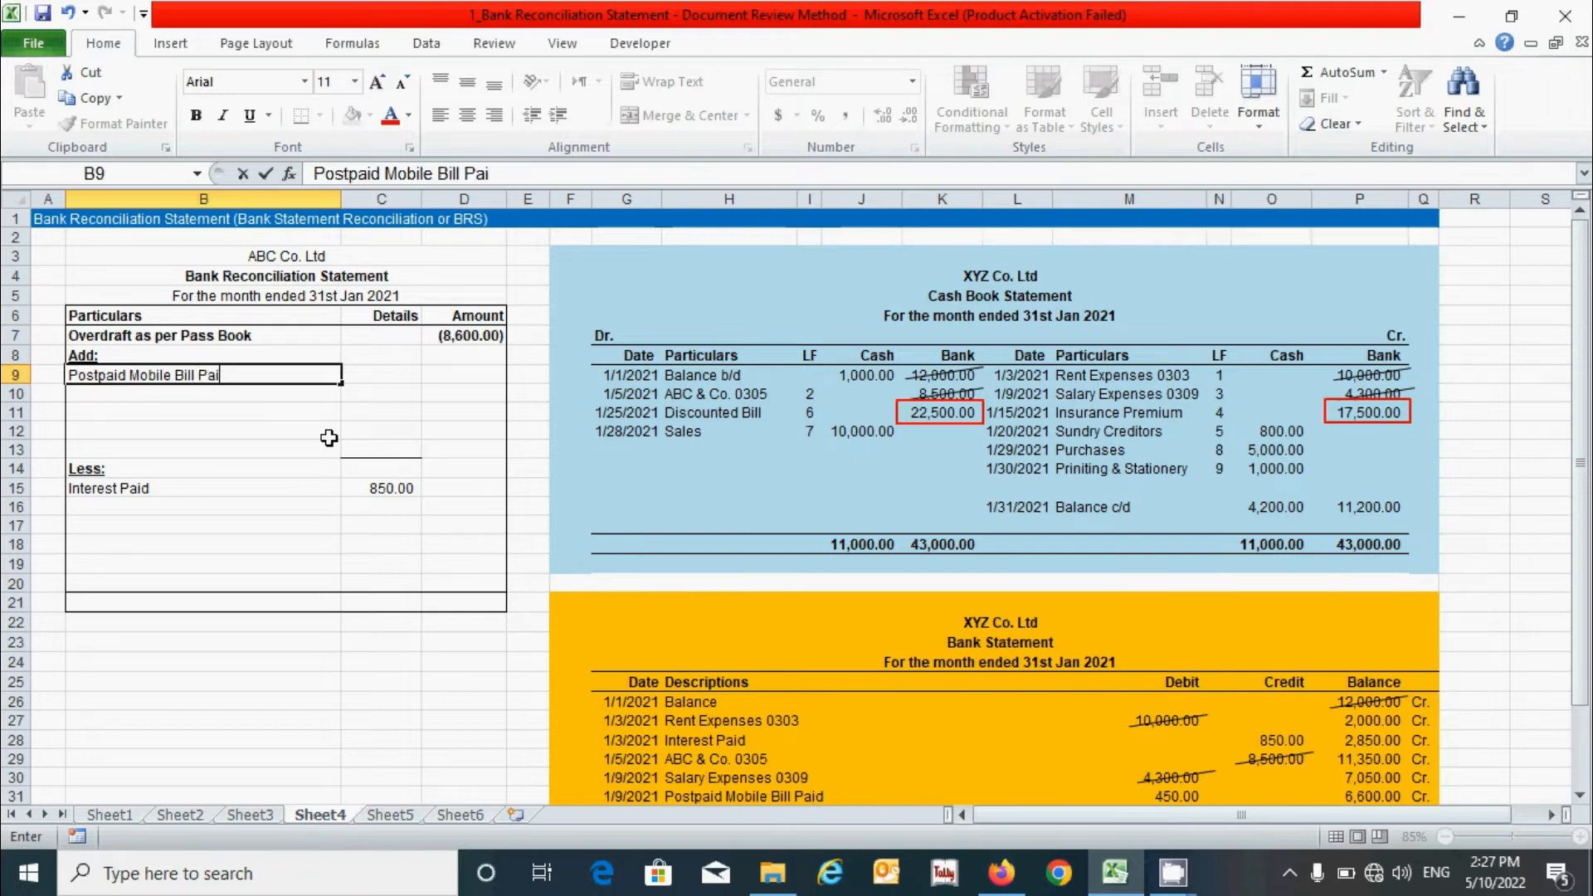
{"action": "type", "text": "d"}
{"action": "key", "text": "Tab"}
{"action": "type", "text": "45"}
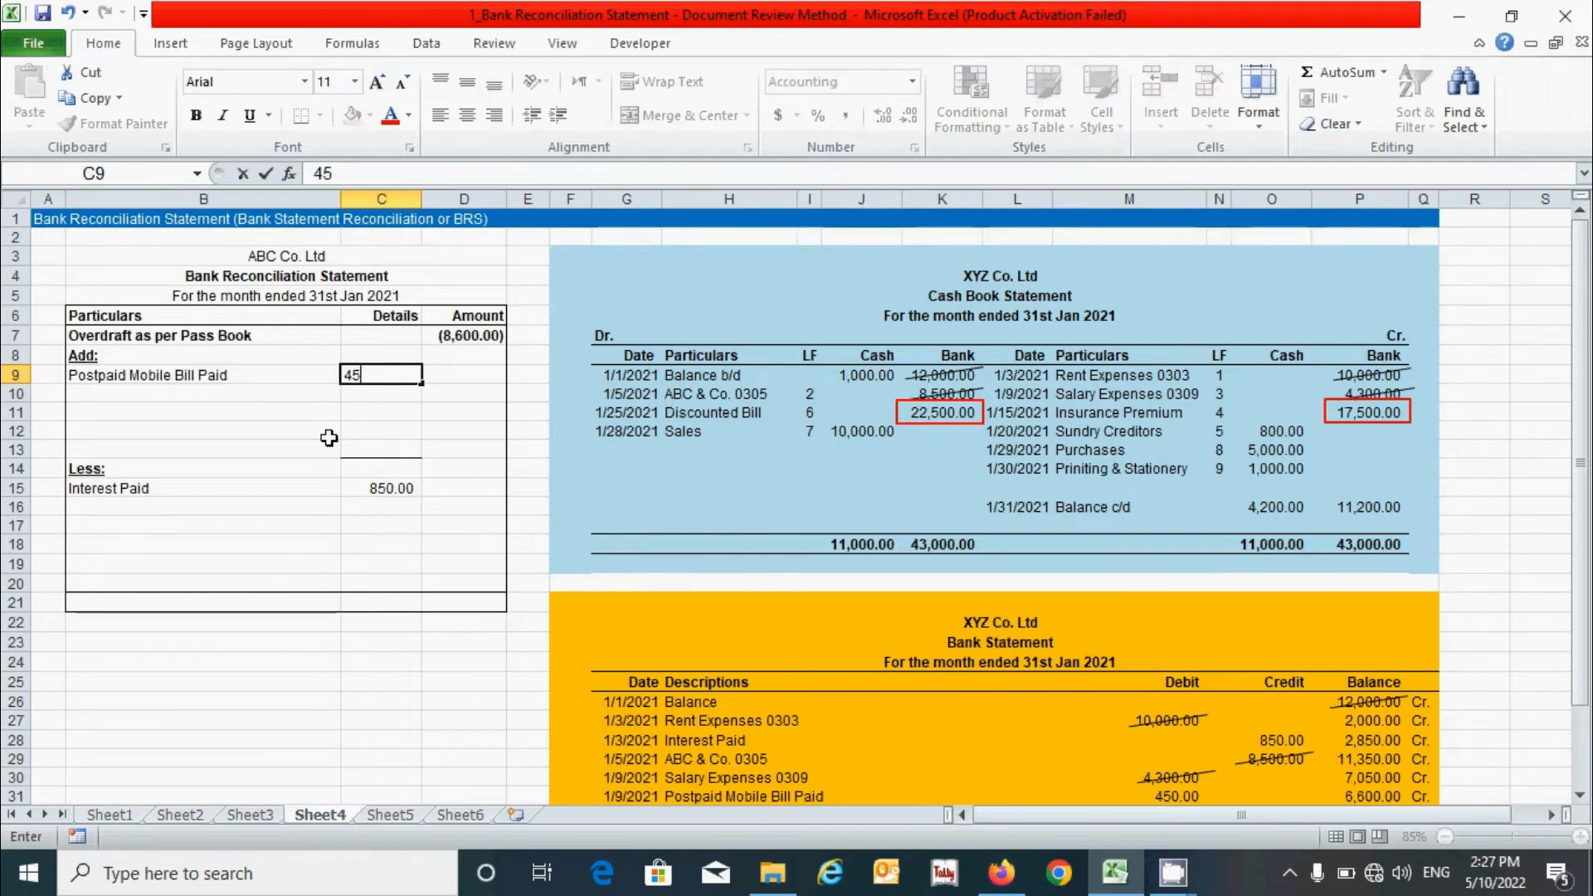
{"action": "key", "text": "Return"}
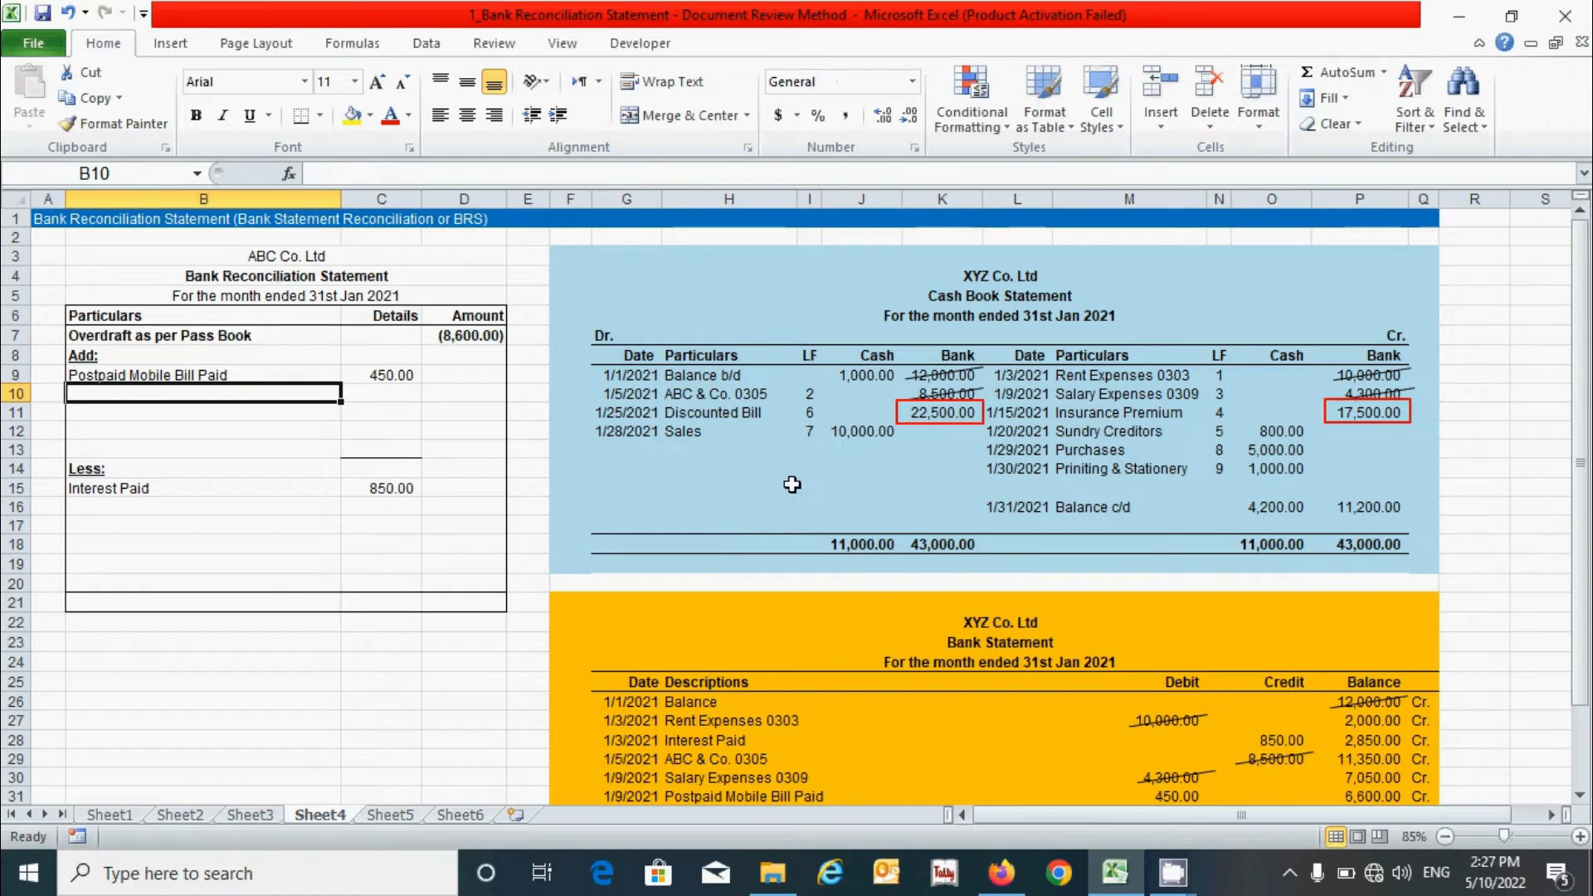
Record the dividend received from the bank statement as "Dividend" with 750 in Details under Less, in row 16.
{"action": "scroll", "coordinate": [791, 486], "scroll_direction": "down", "scroll_amount": 2}
{"action": "left_click", "coordinate": [763, 700]}
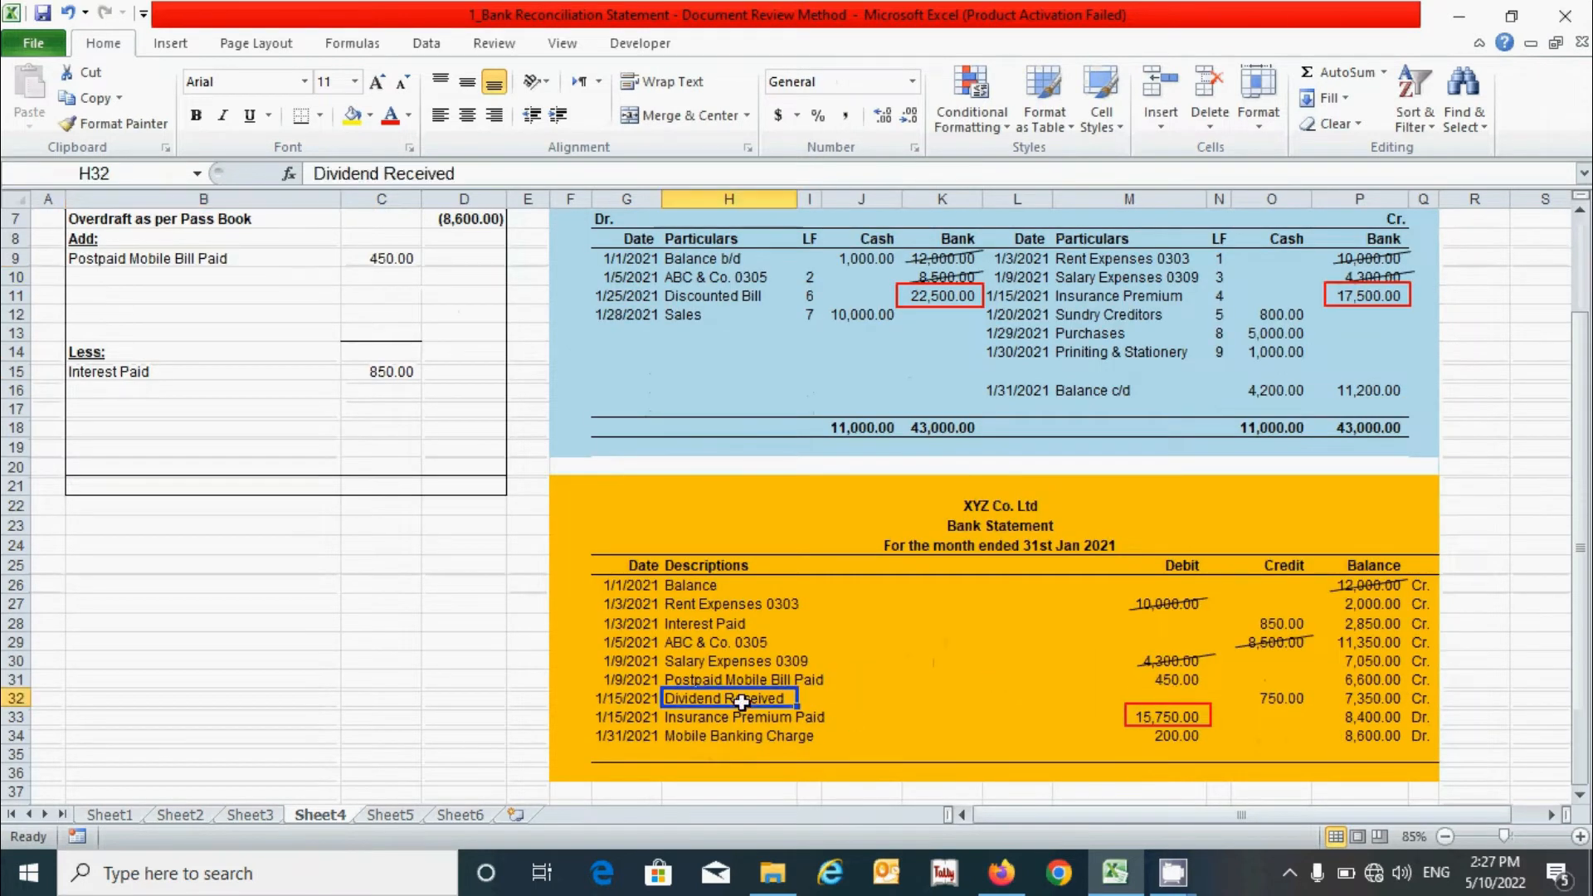
{"action": "left_click", "coordinate": [1270, 699]}
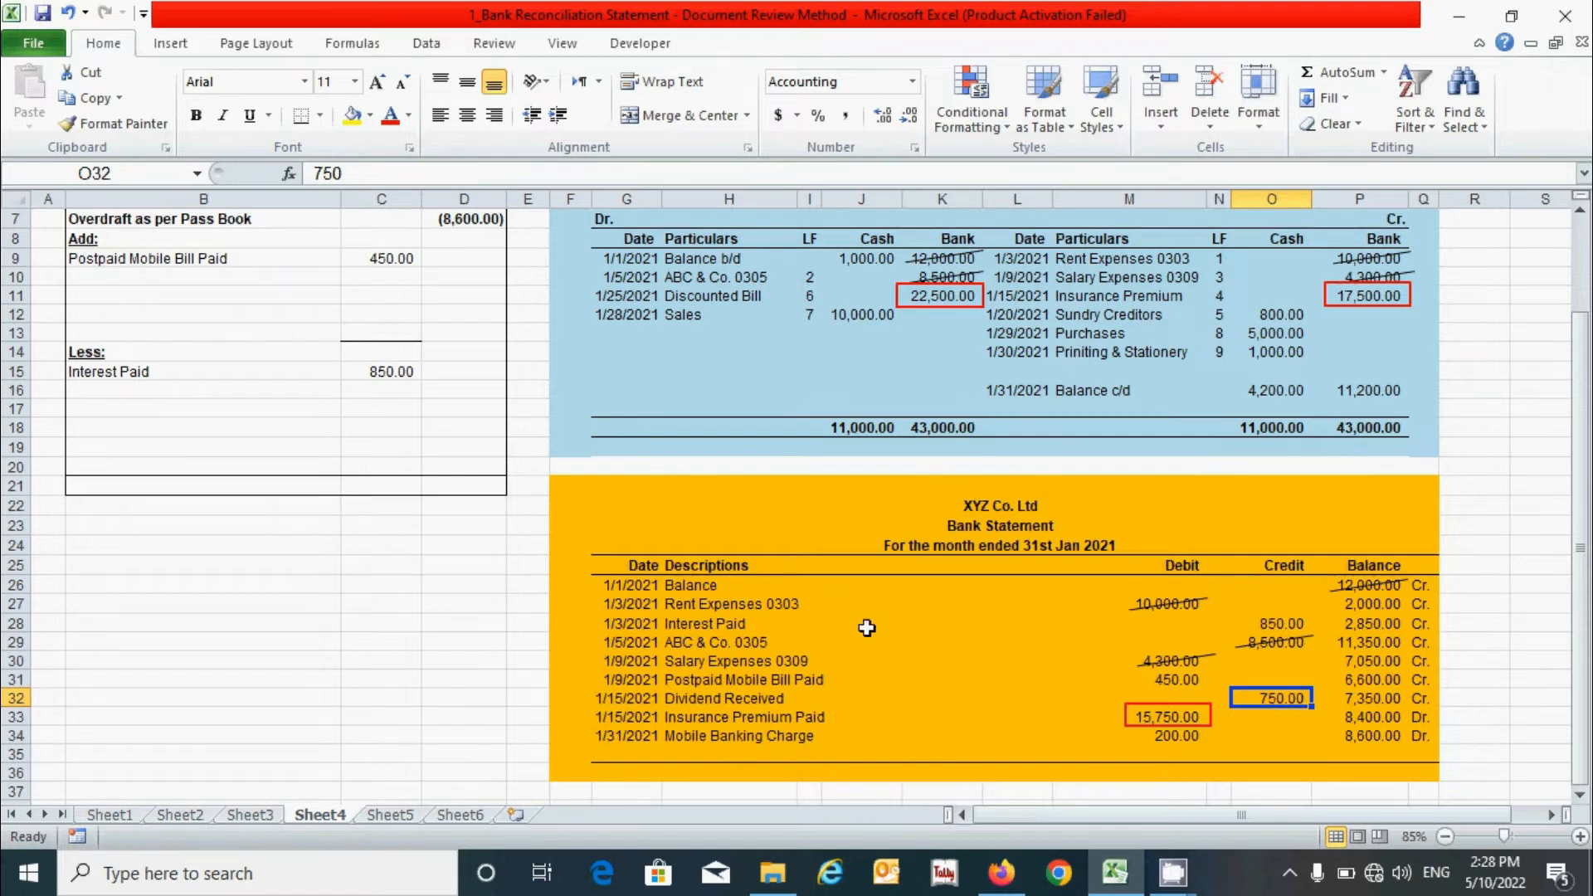
{"action": "scroll", "coordinate": [157, 282], "scroll_direction": "up", "scroll_amount": 1}
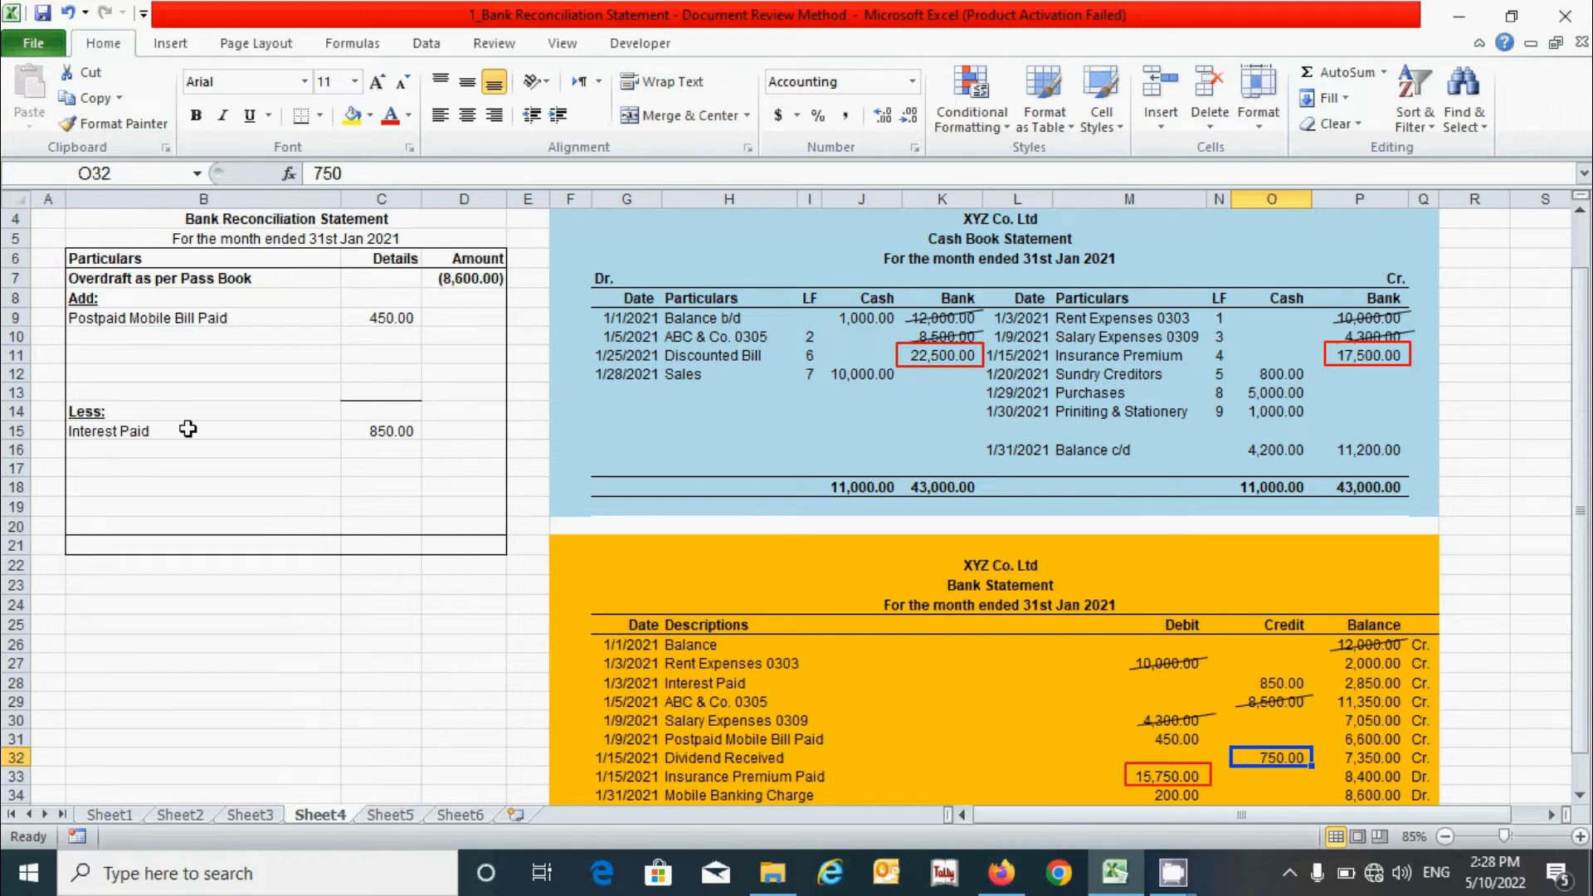
{"action": "left_click", "coordinate": [118, 451]}
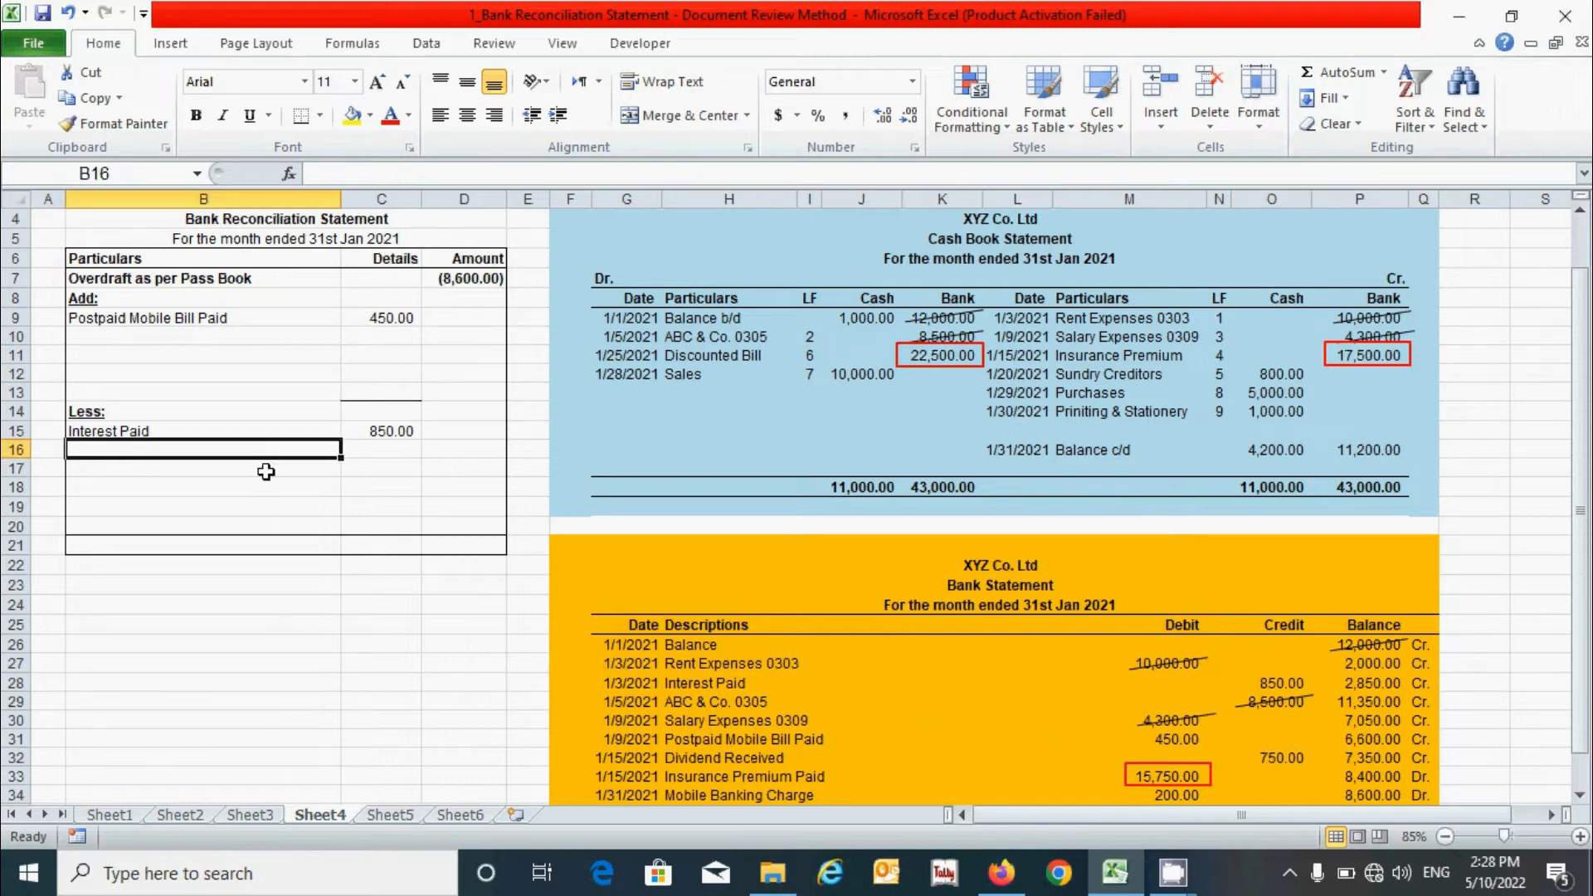
{"action": "scroll", "coordinate": [402, 464], "scroll_direction": "down", "scroll_amount": 1}
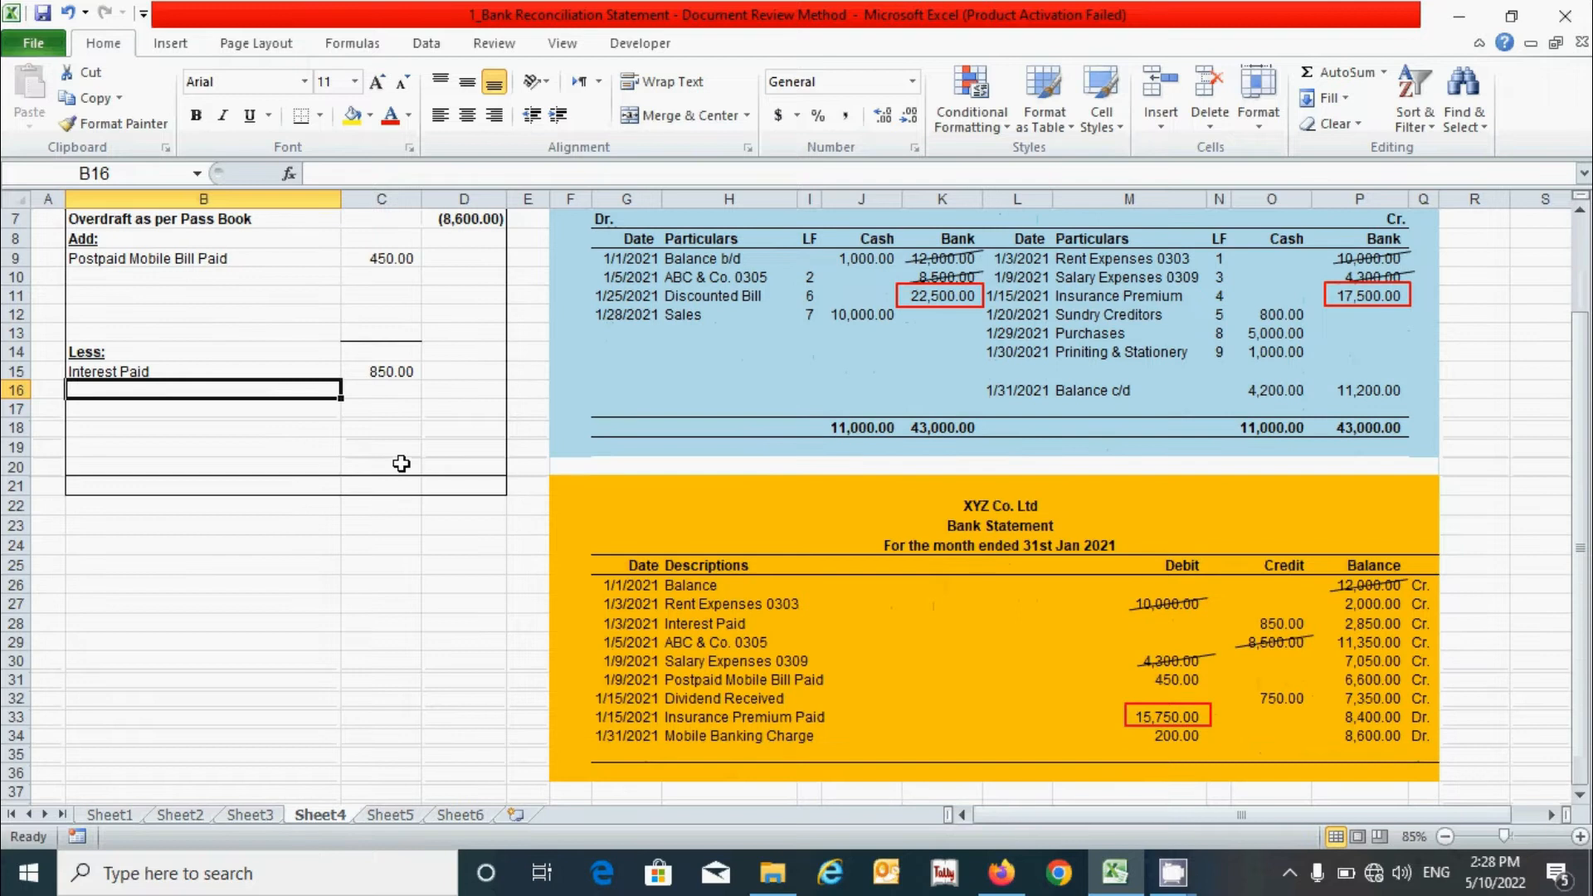
{"action": "type", "text": "Div"}
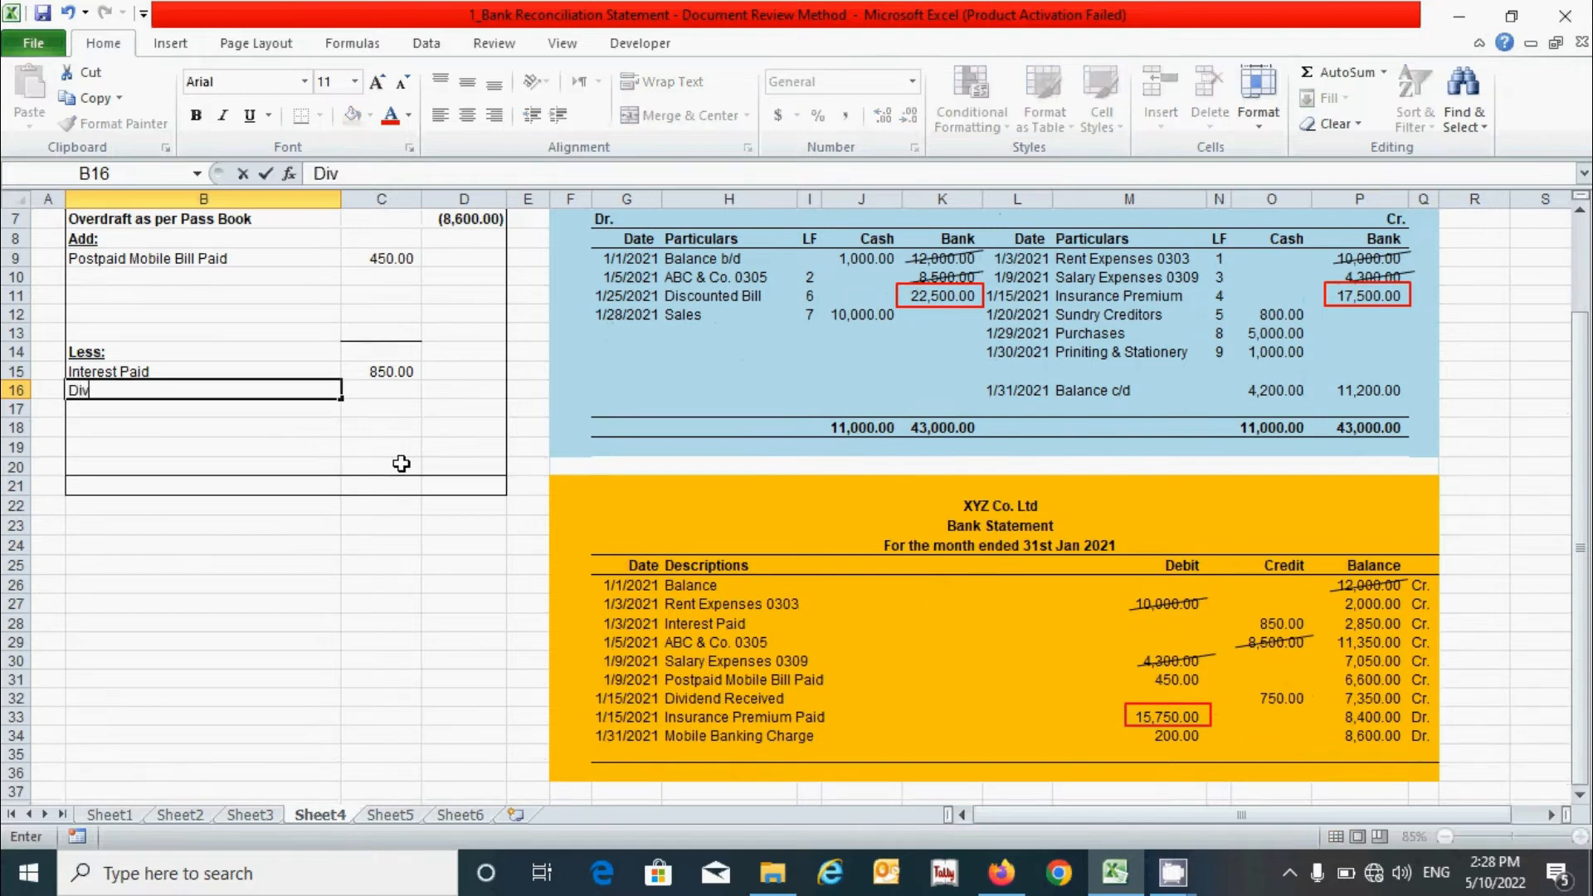
{"action": "type", "text": "idend"}
{"action": "key", "text": "Tab"}
{"action": "type", "text": "750"}
{"action": "key", "text": "Return"}
Compare the boxed insurance premium in the bank statement with the insurance premium entry in the cash book.
{"action": "left_click", "coordinate": [722, 717]}
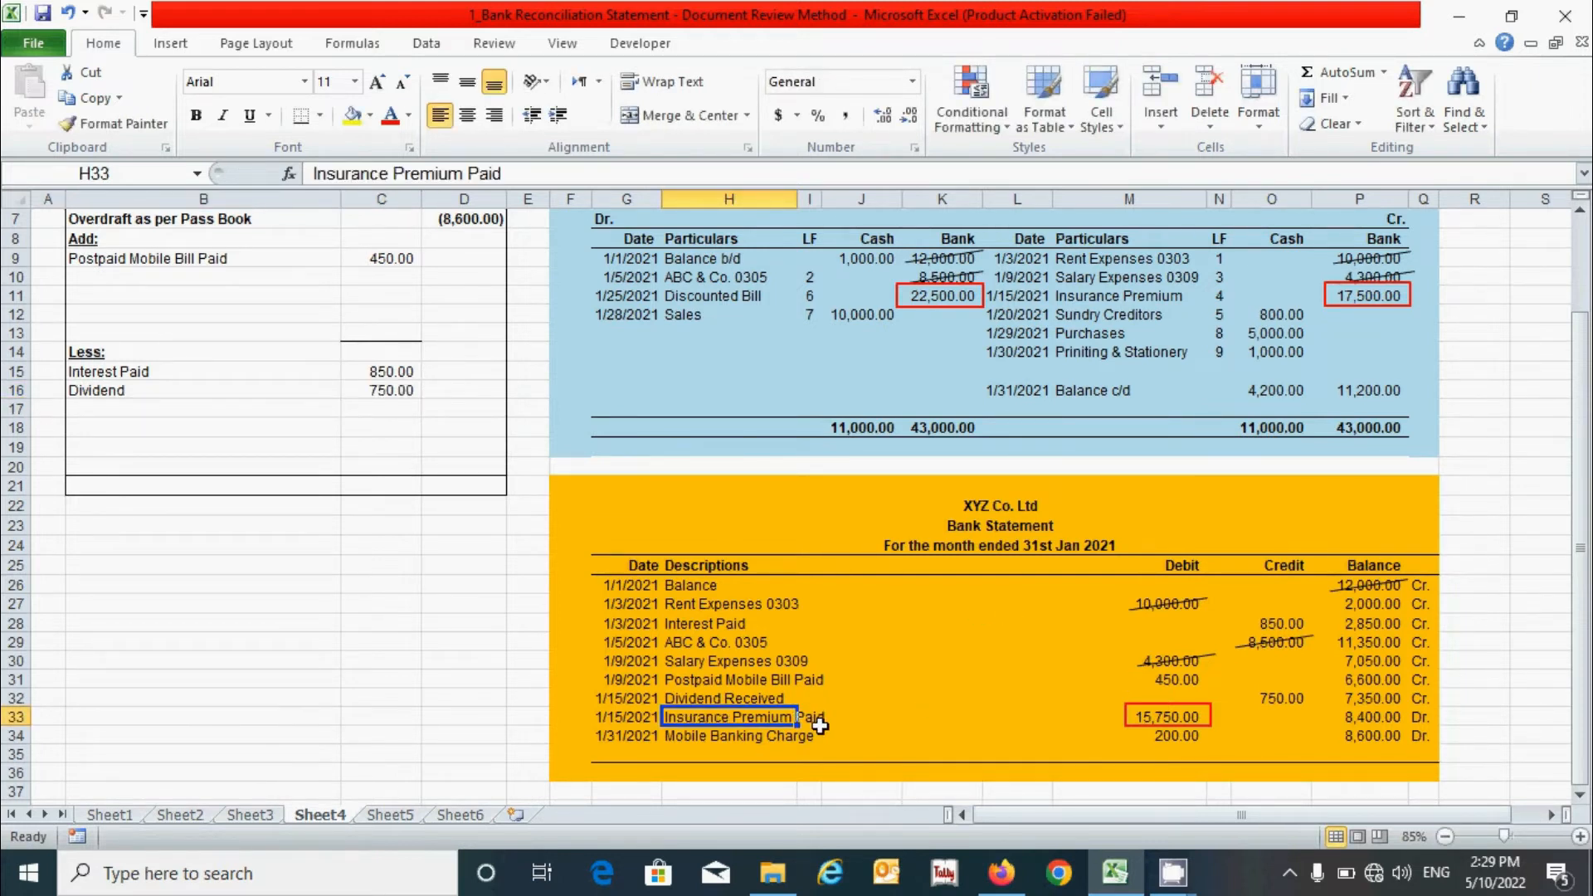
{"action": "left_click", "coordinate": [1192, 710]}
{"action": "left_click", "coordinate": [1236, 736]}
{"action": "left_click", "coordinate": [1179, 719]}
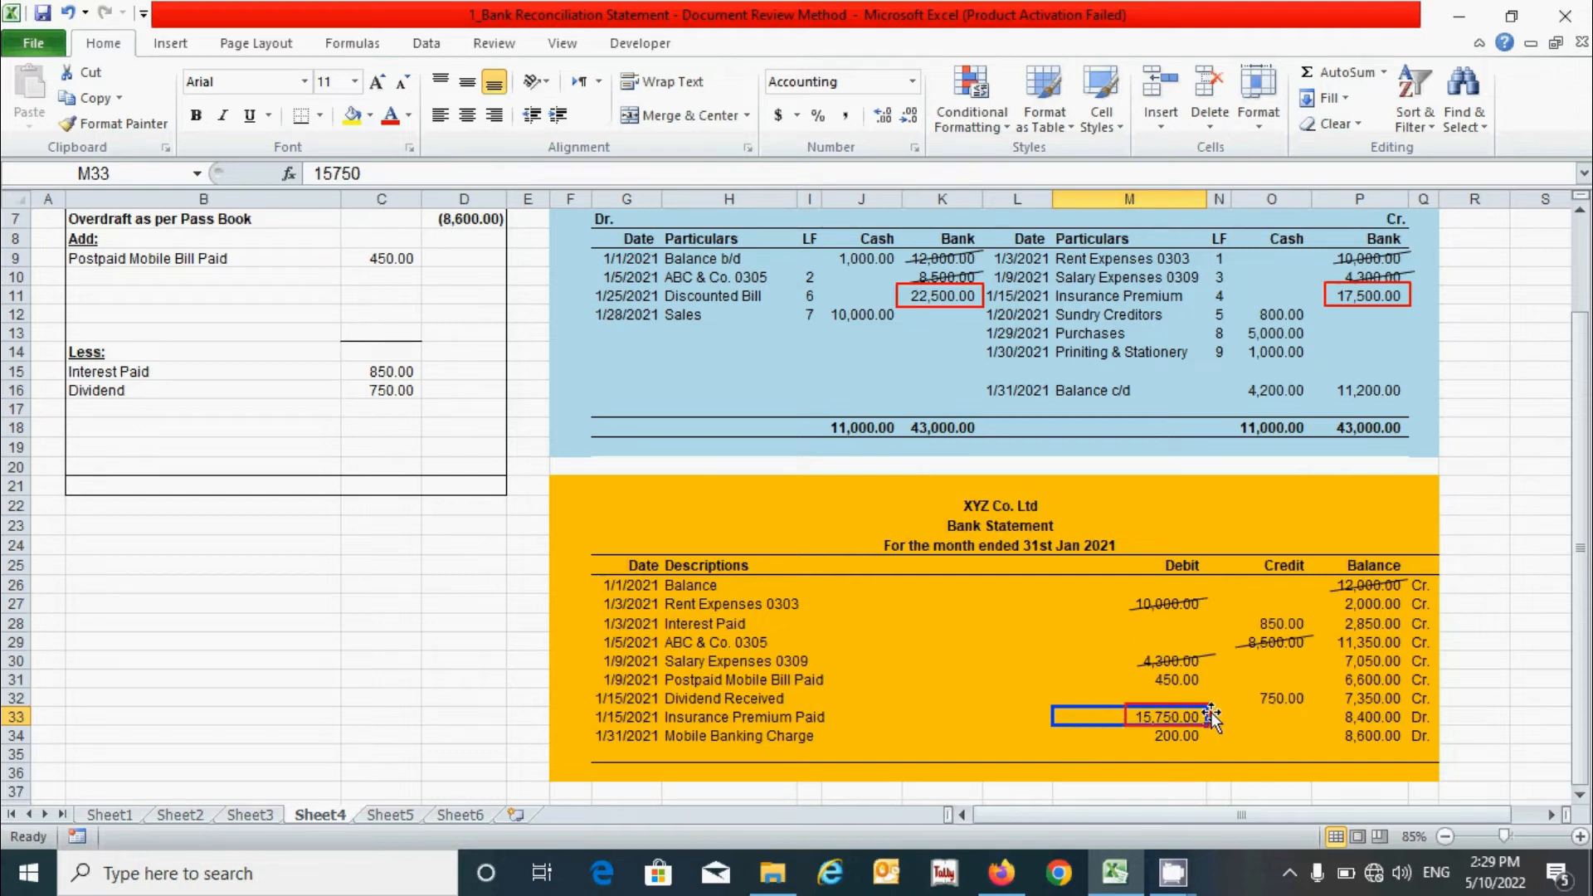
{"action": "left_click", "coordinate": [1256, 731]}
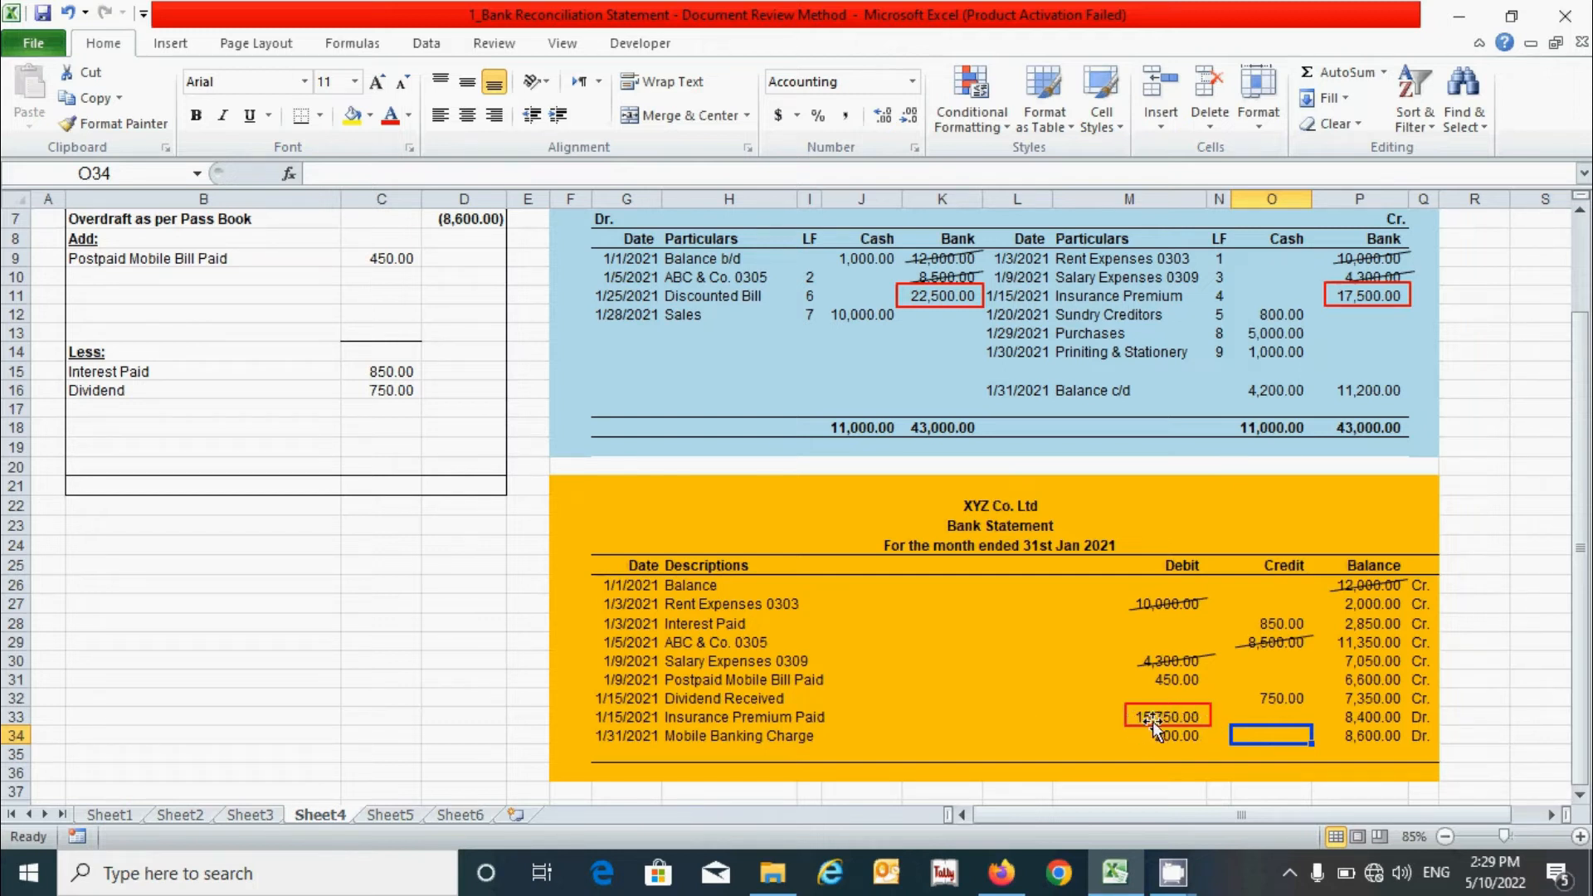
{"action": "left_click", "coordinate": [1130, 296]}
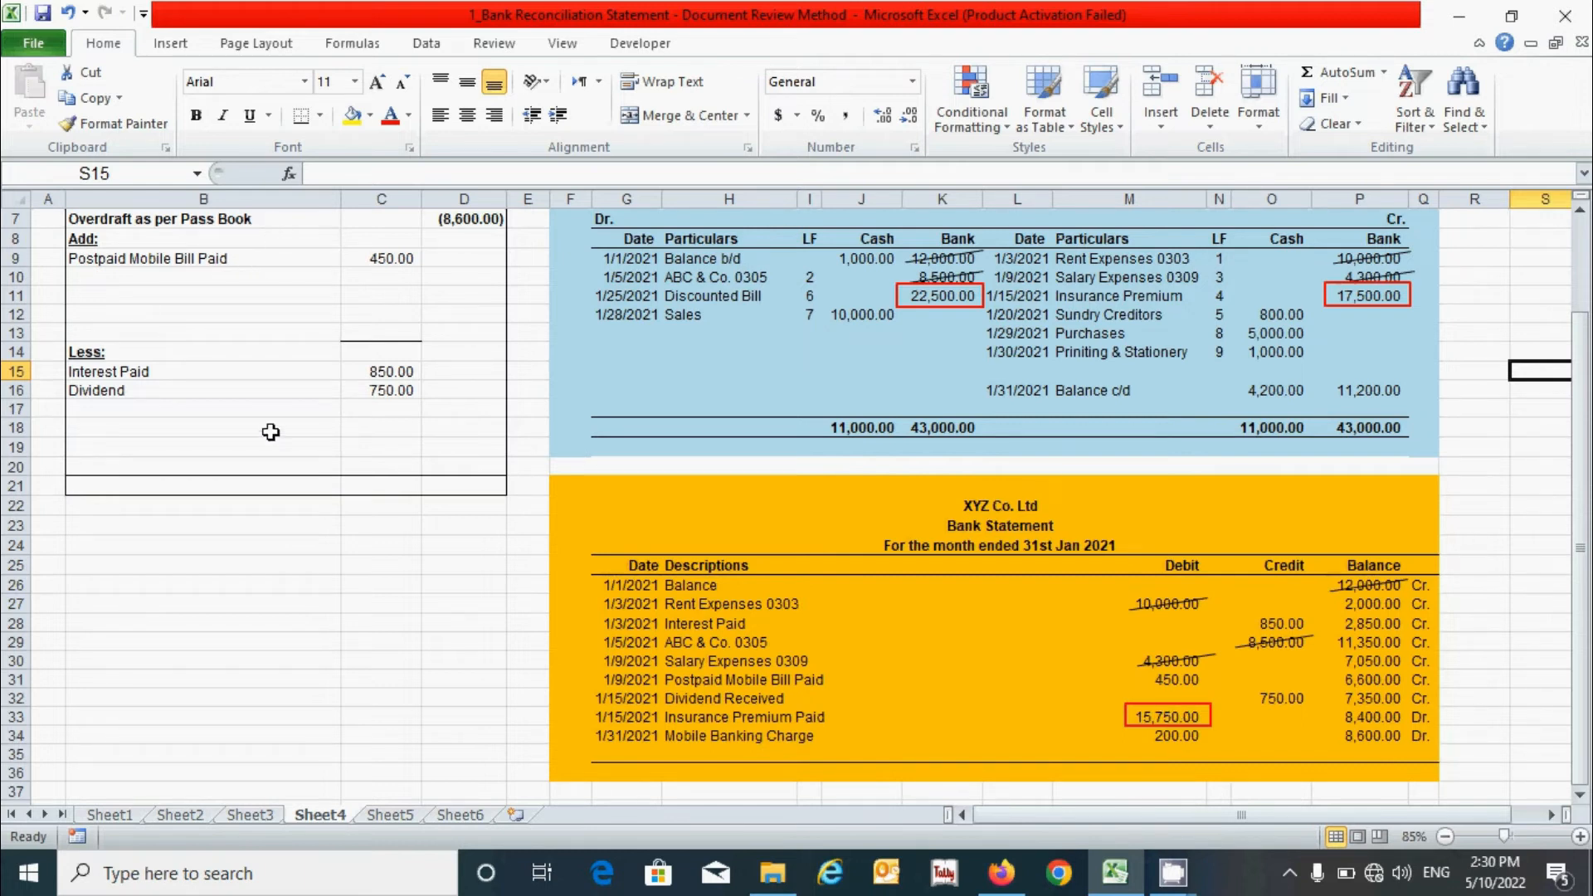
Record "Insurance premium paid by undercast" under Less in row 17, calculating its Details amount with =P11-M33.
{"action": "left_click", "coordinate": [184, 408]}
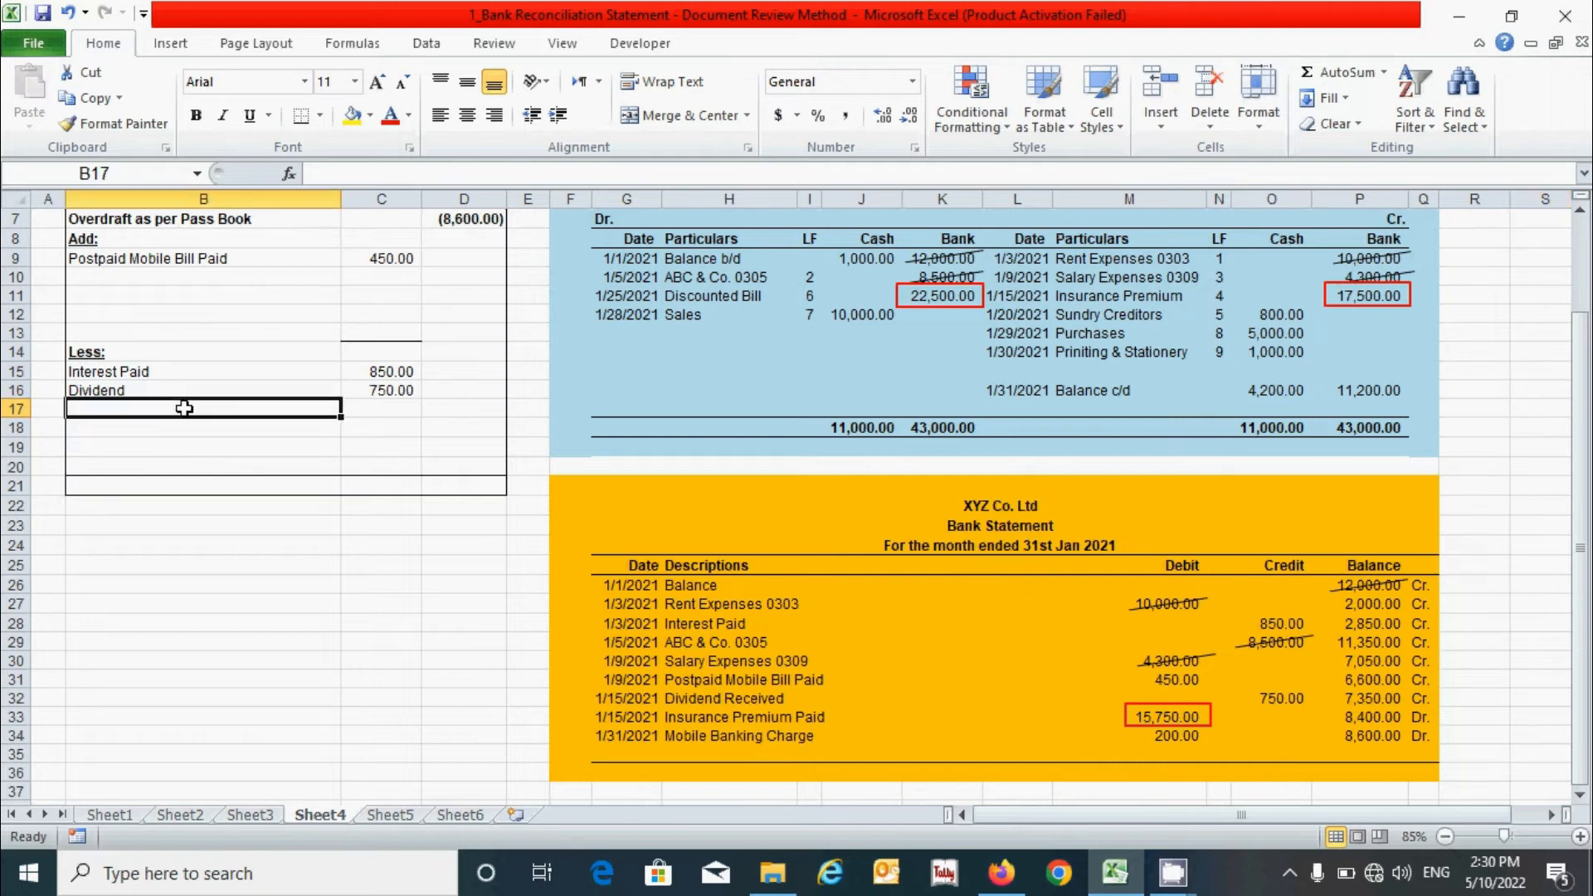
{"action": "type", "text": "I"}
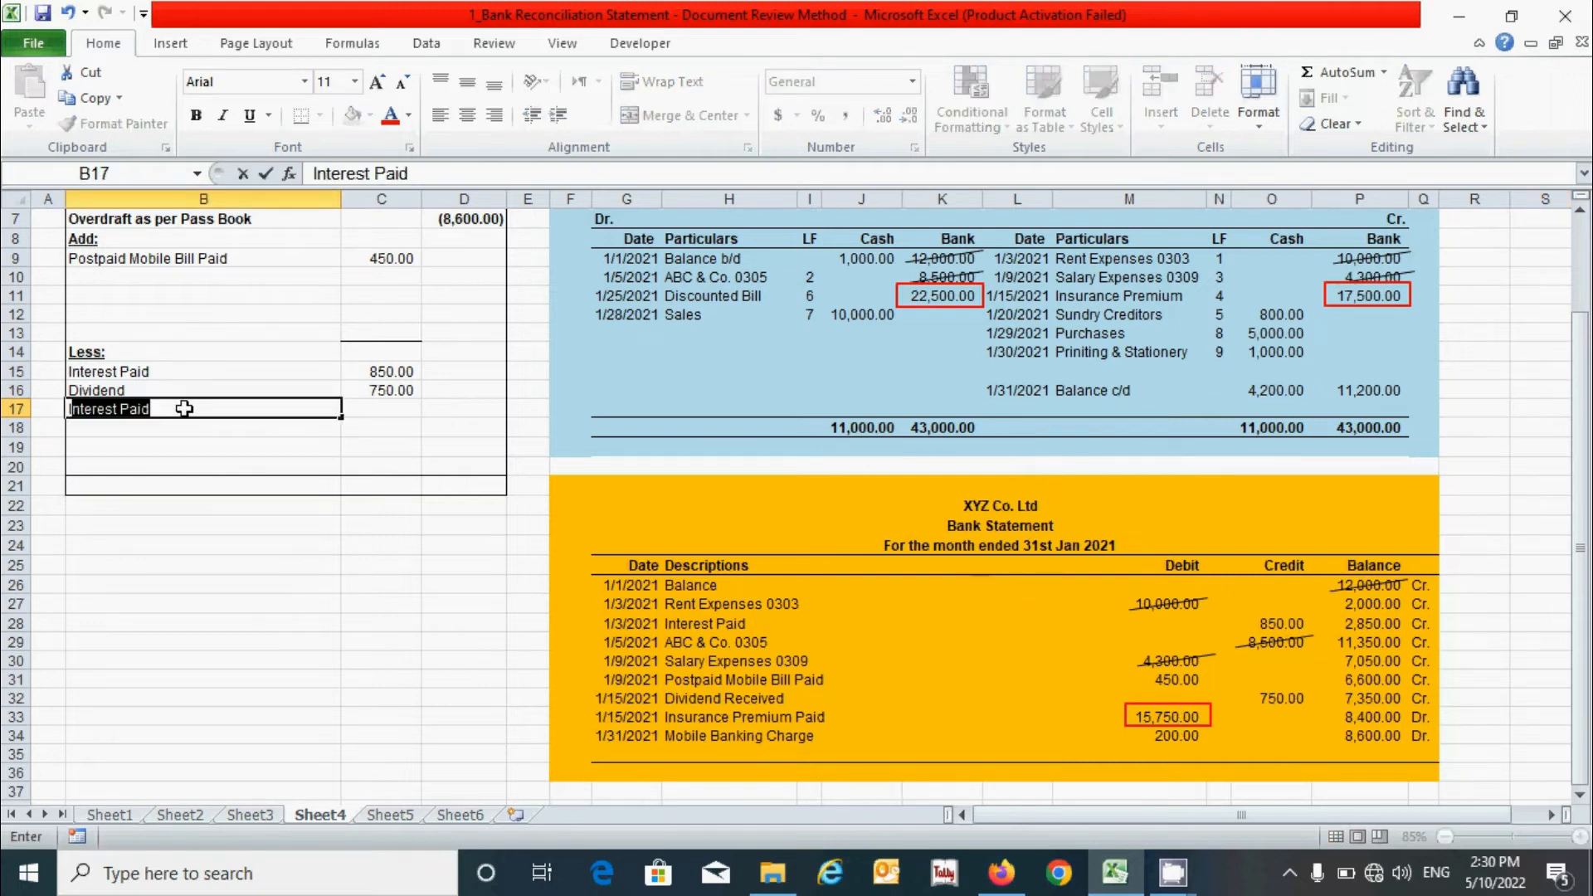
{"action": "type", "text": "nsurance premium"}
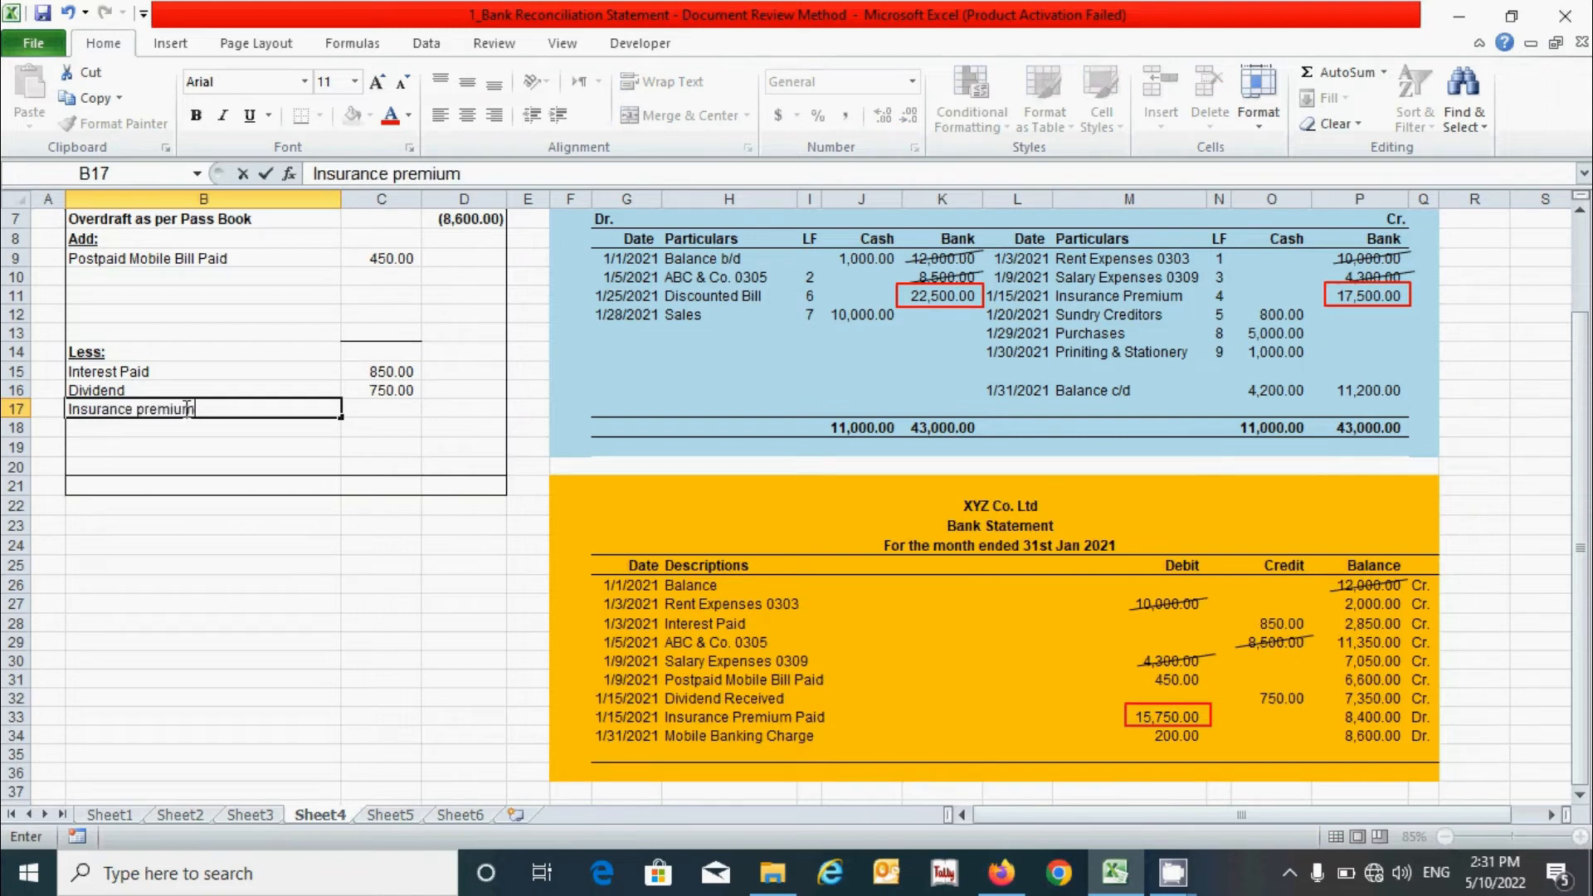
{"action": "type", "text": " paid by undercast"}
{"action": "key", "text": "Tab"}
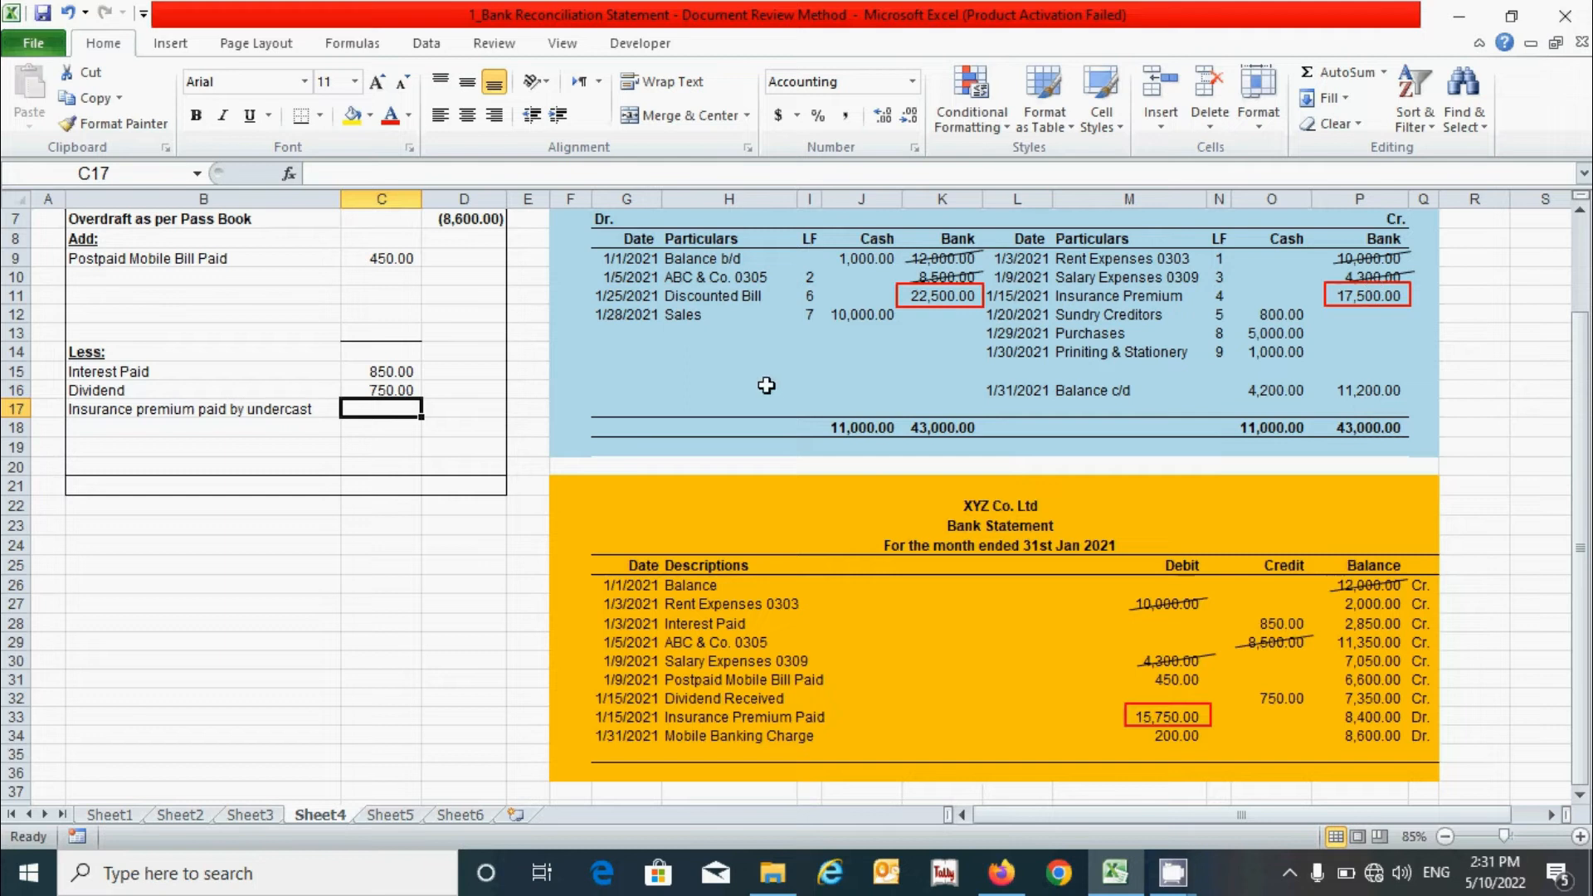
{"action": "type", "text": "="}
{"action": "left_click", "coordinate": [1367, 295]}
{"action": "type", "text": "-"}
{"action": "left_click", "coordinate": [1194, 716]}
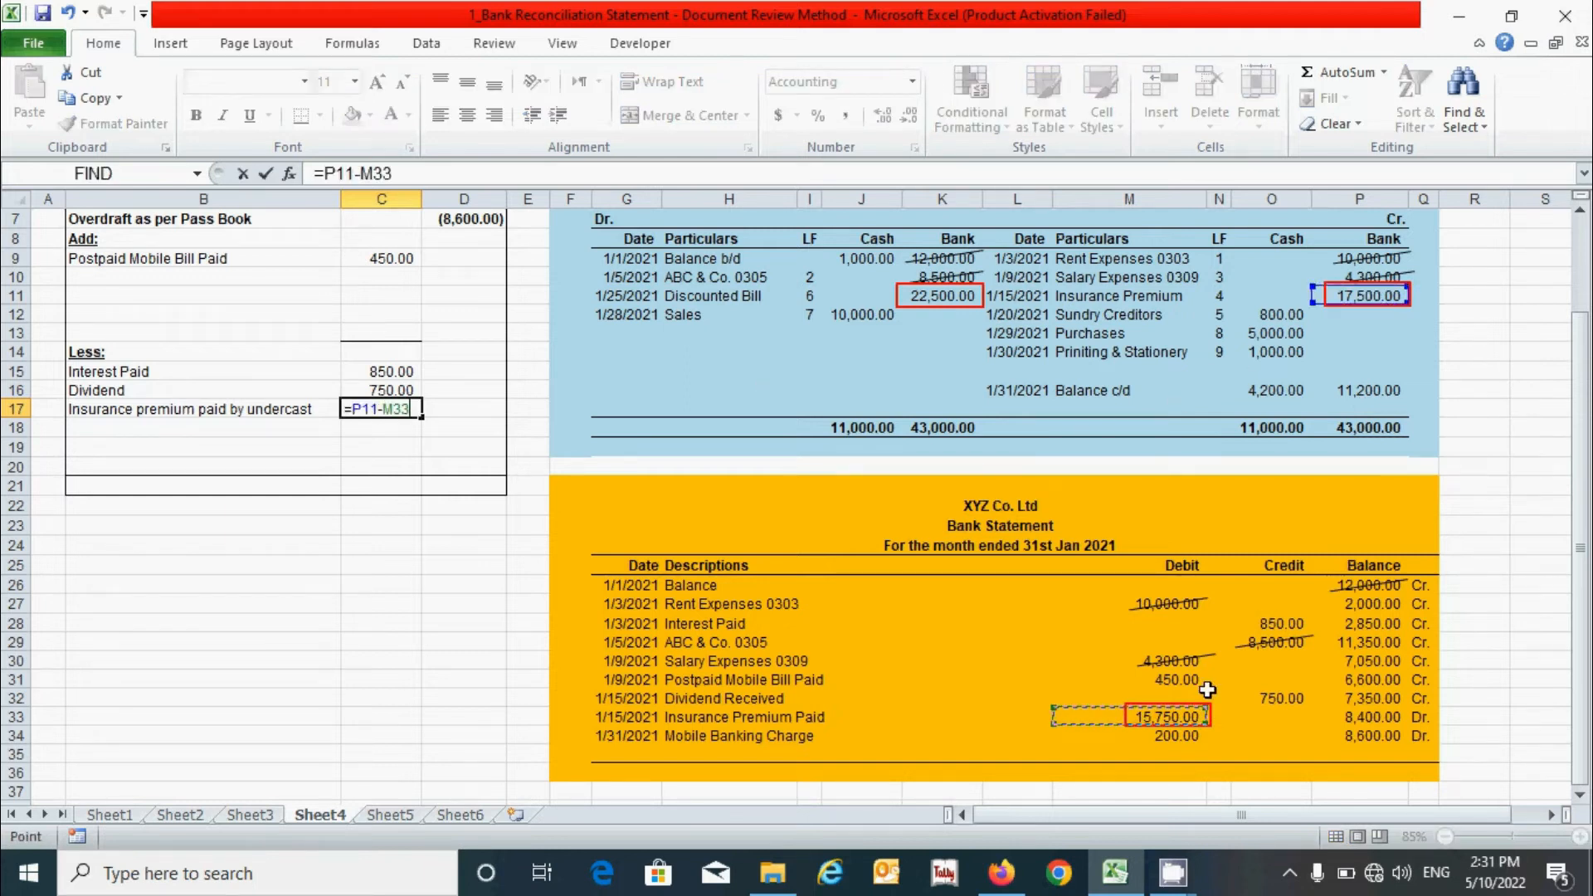
{"action": "key", "text": "Return"}
{"action": "key", "text": "Up"}
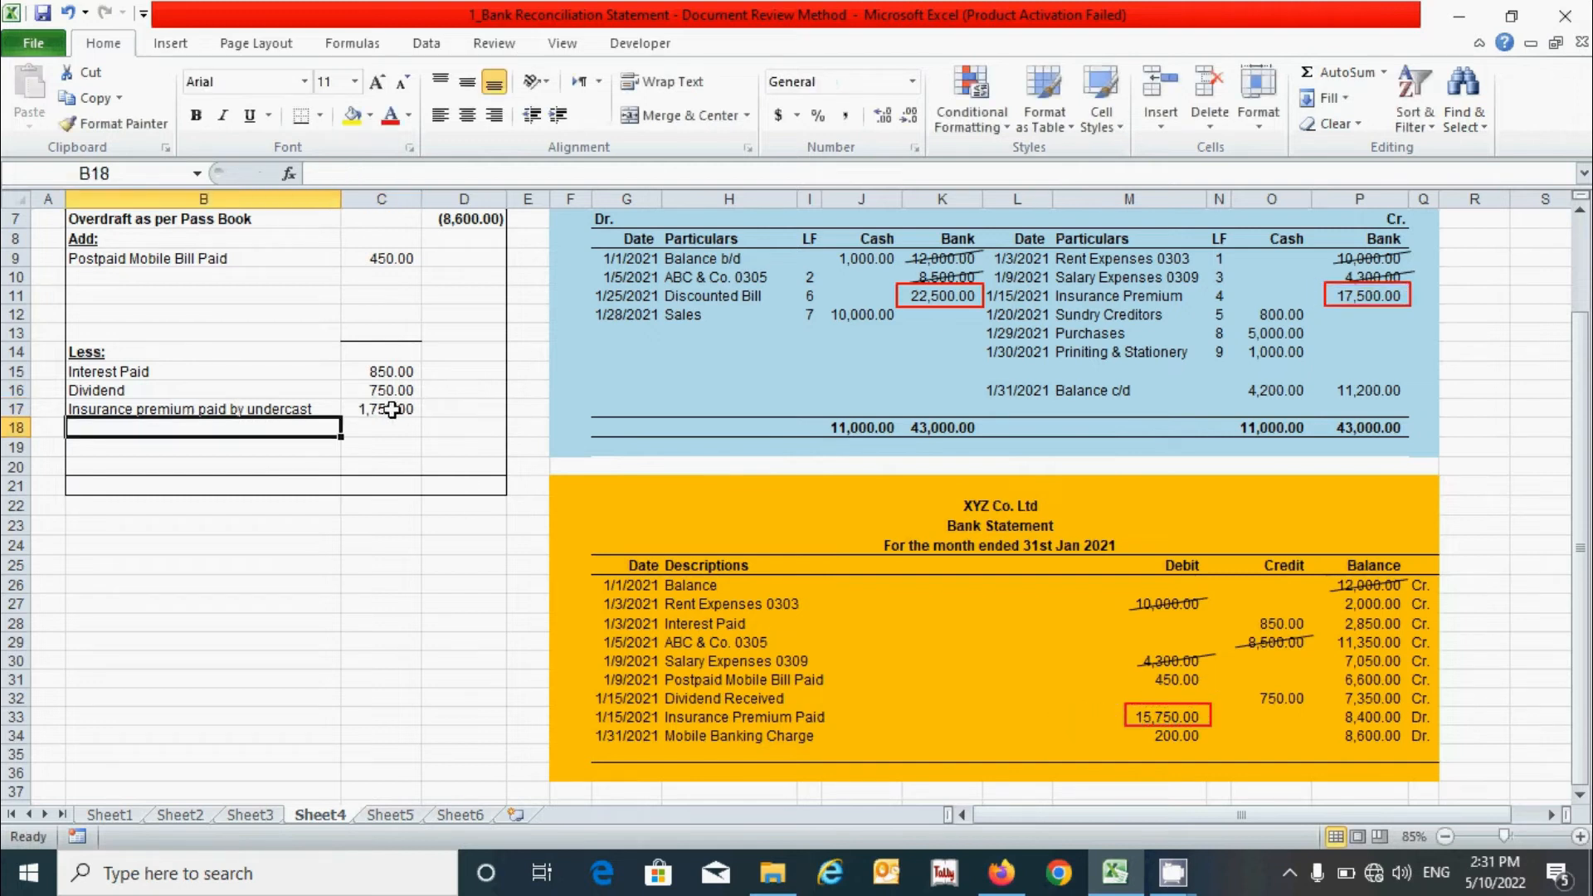
Record the bank statement's mobile banking charge as "Mobile Banking Charges" with 200 in Details under Add, in row 10.
{"action": "left_click", "coordinate": [766, 737]}
{"action": "left_click", "coordinate": [811, 699]}
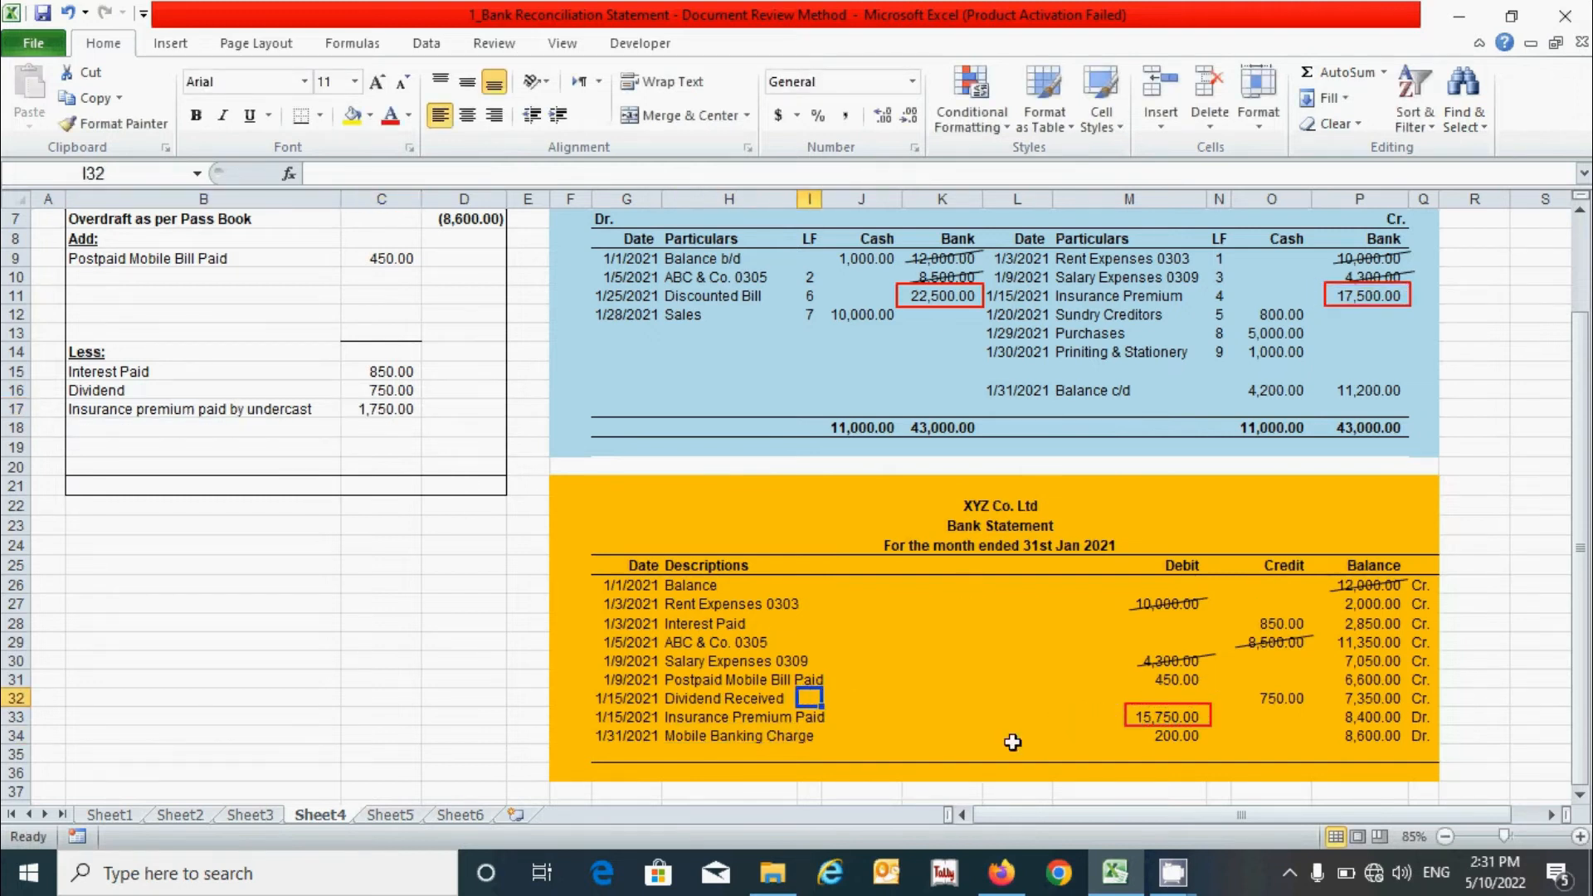
{"action": "left_click", "coordinate": [1175, 741]}
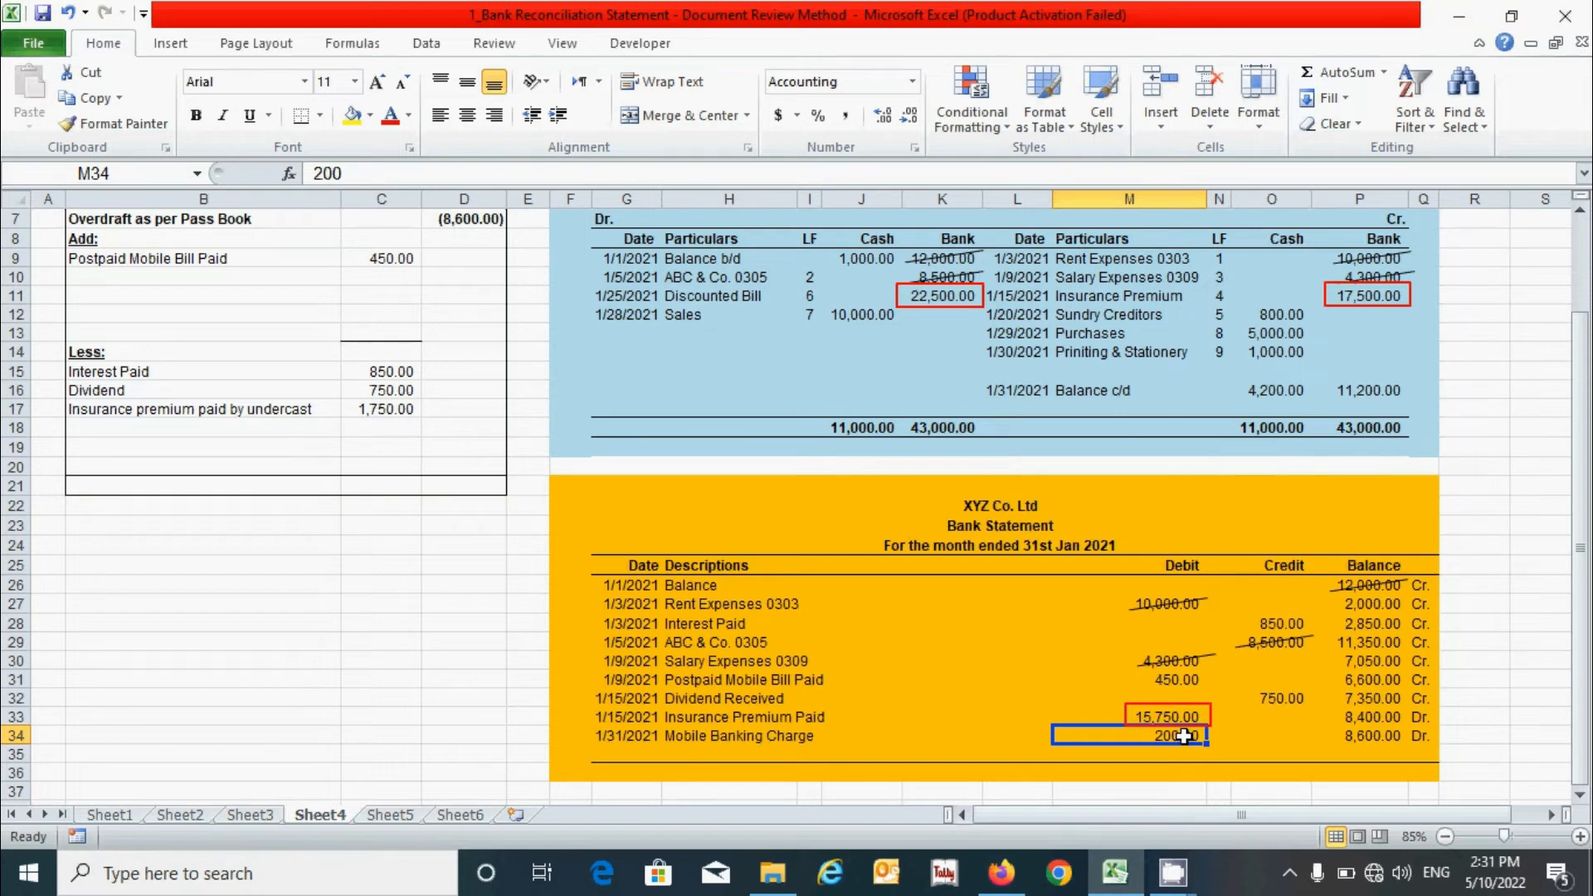
{"action": "left_click", "coordinate": [234, 282]}
{"action": "type", "text": "Mo"}
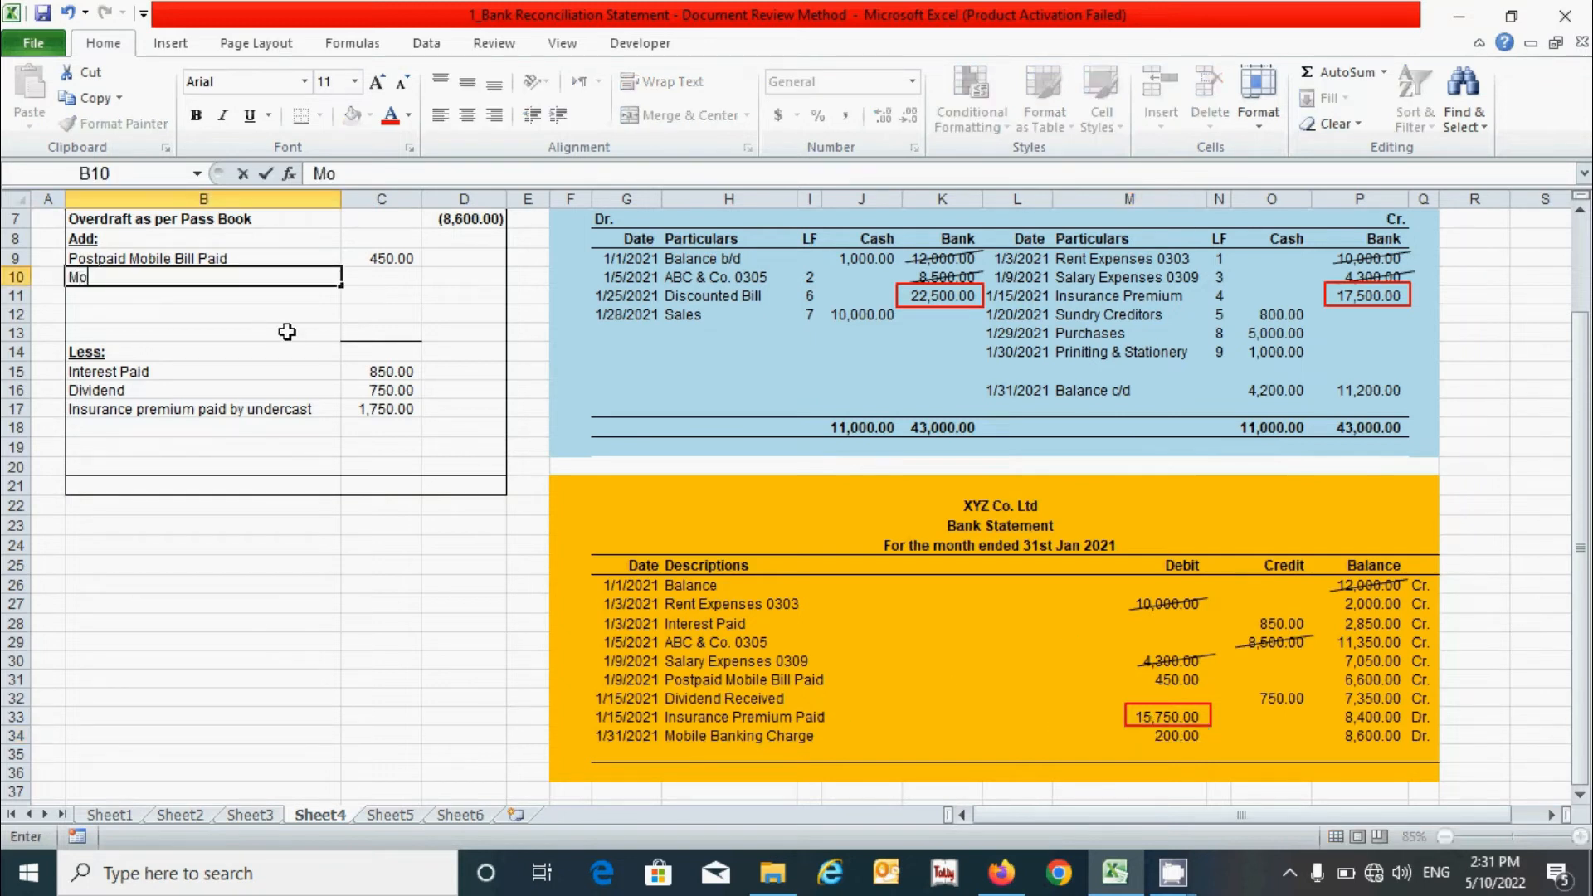
{"action": "type", "text": "bile Bank"}
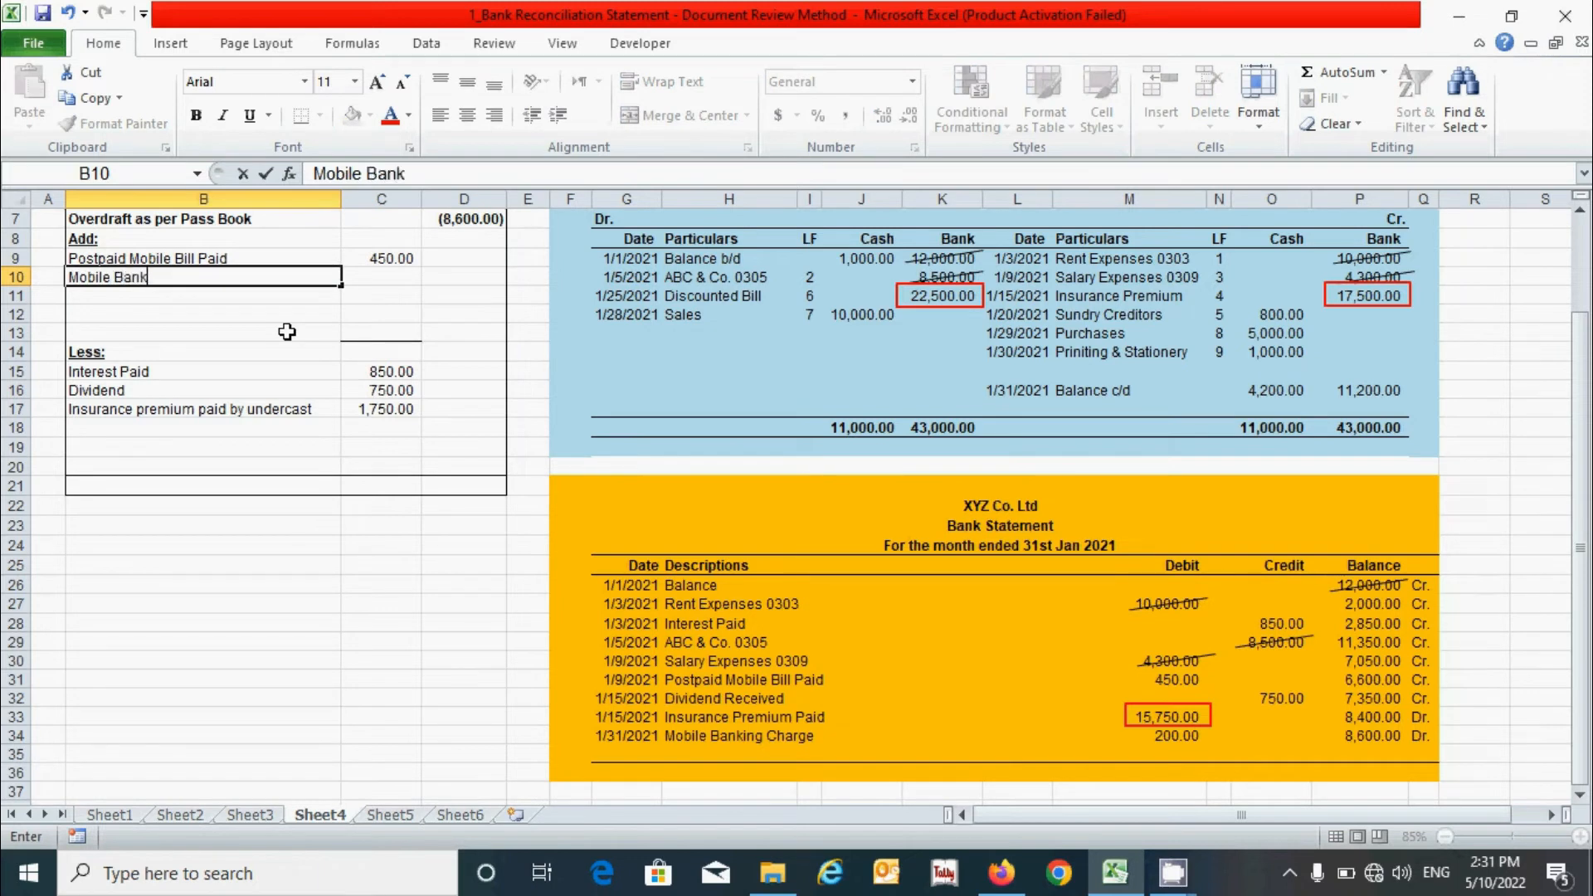
{"action": "type", "text": "ing Charges"}
{"action": "key", "text": "Tab"}
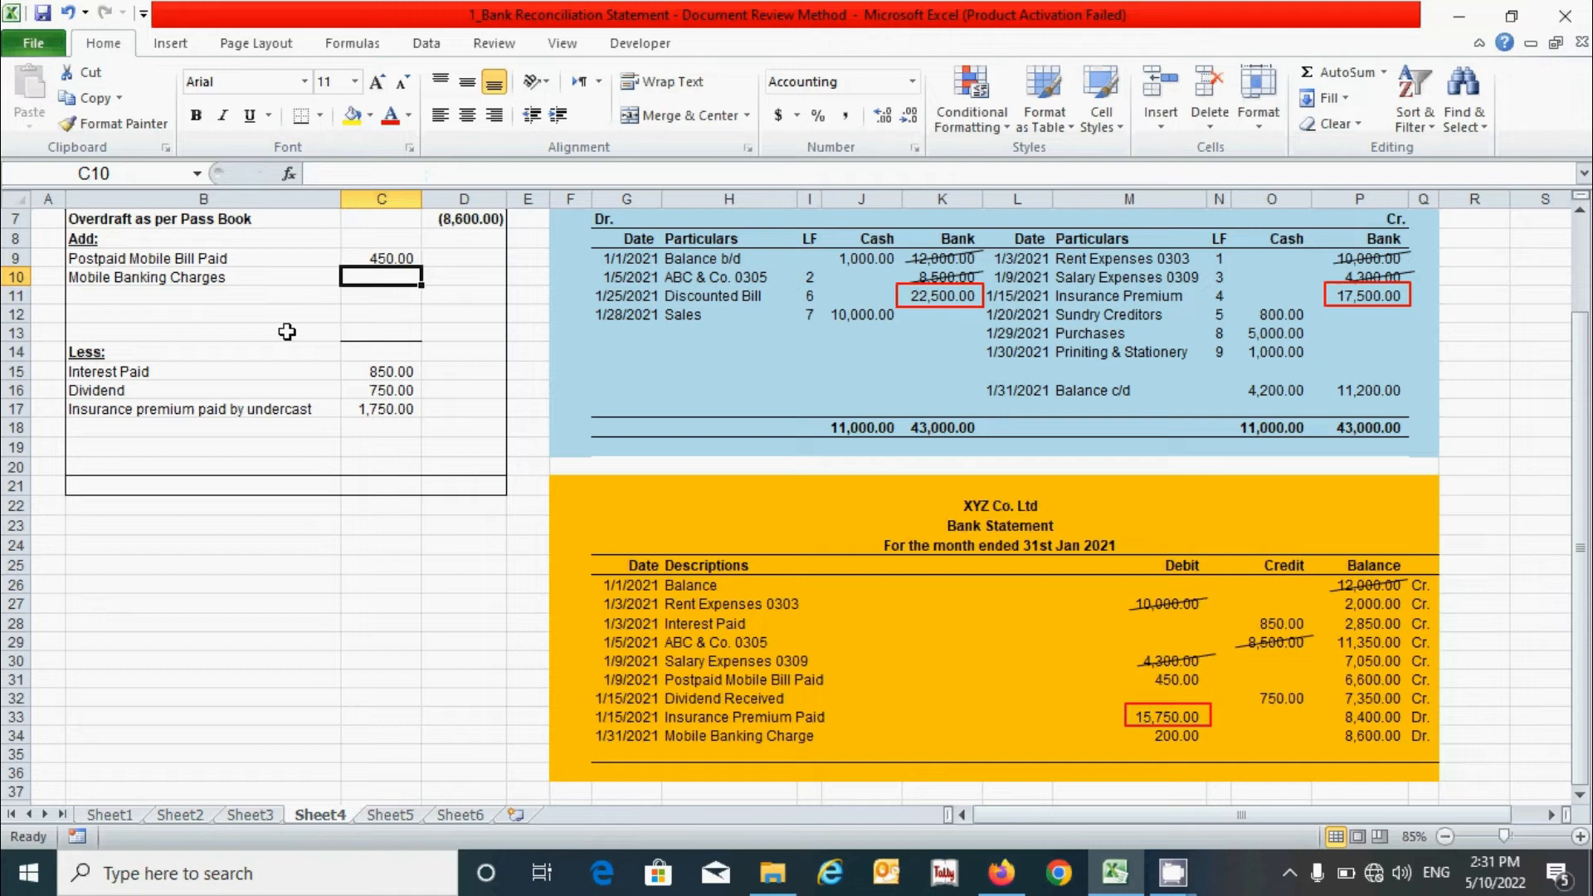
{"action": "type", "text": "200"}
{"action": "key", "text": "Return"}
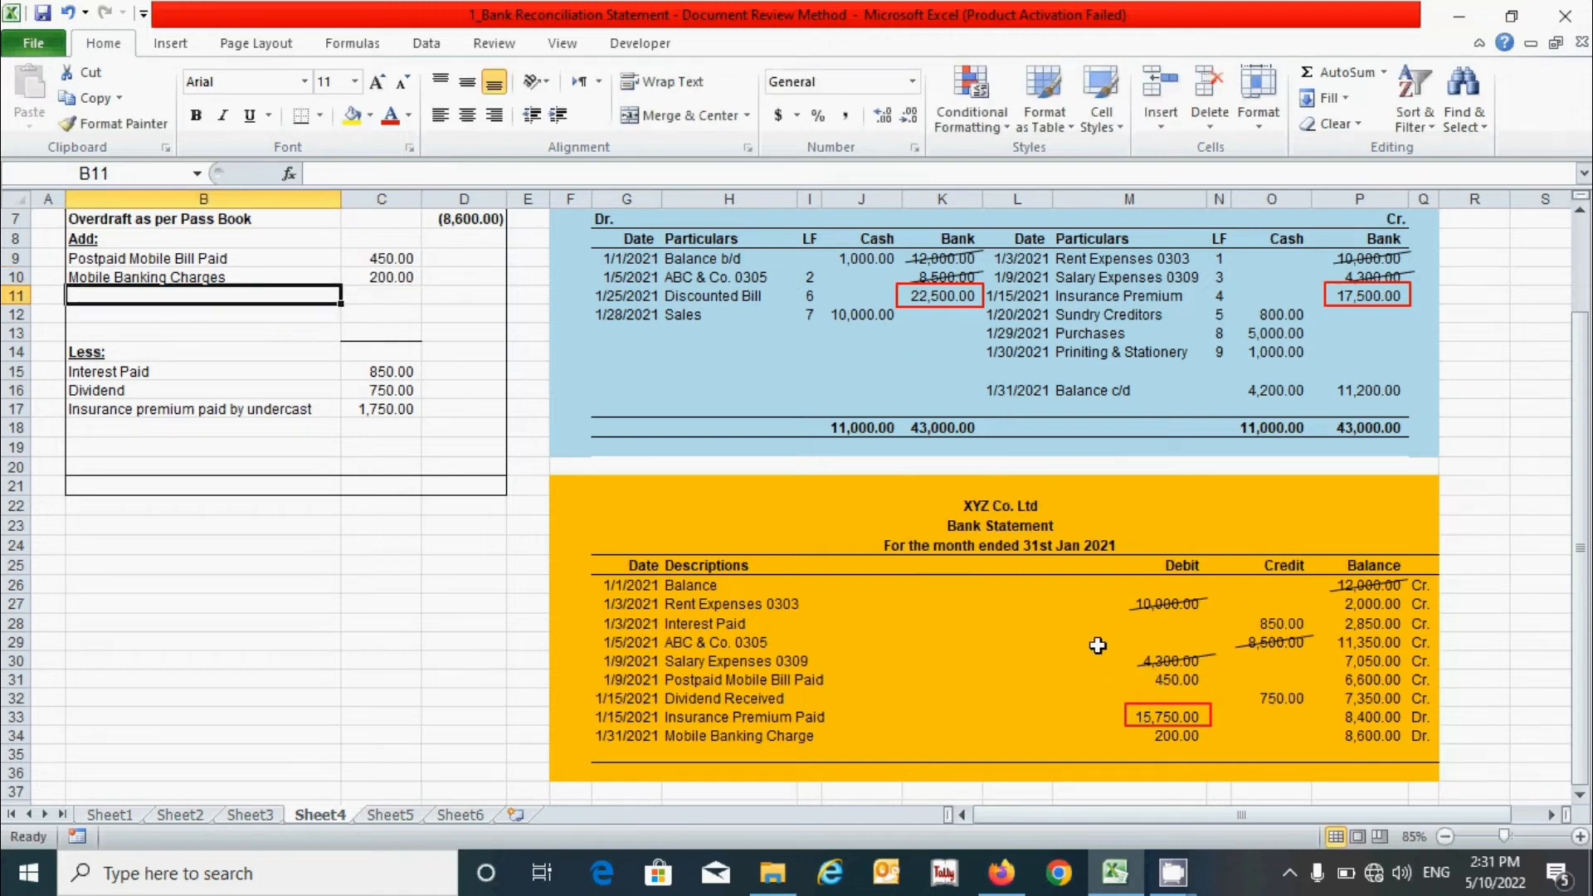
Record "Discounted bill dishonored" with 22500 in Details under Add, in row 11.
{"action": "scroll", "coordinate": [991, 327], "scroll_direction": "up", "scroll_amount": 1}
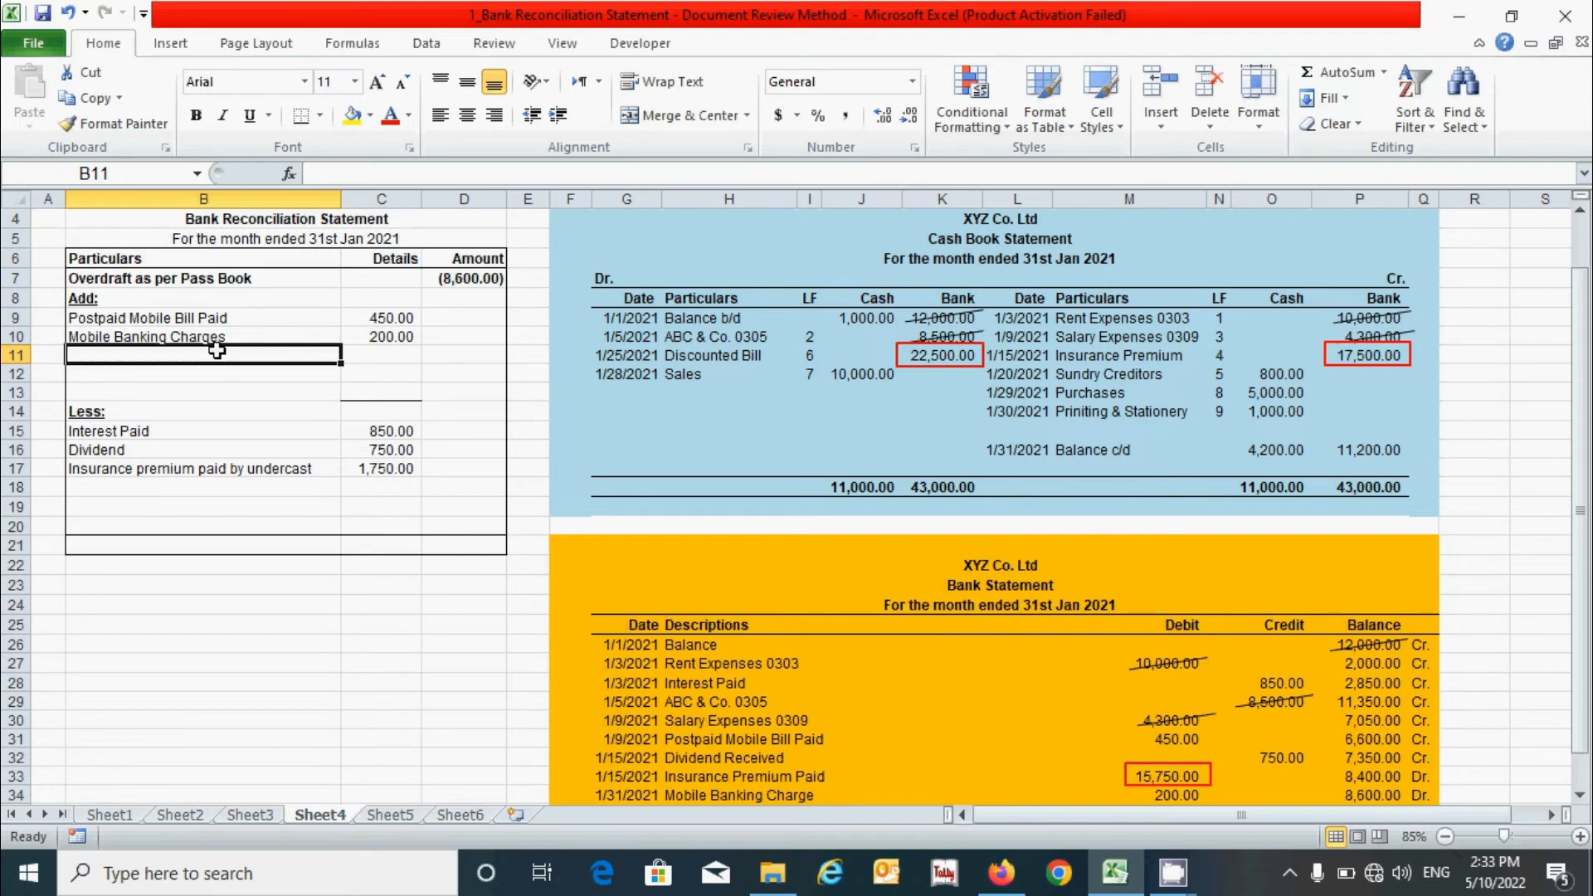
{"action": "type", "text": "Discounted bi"}
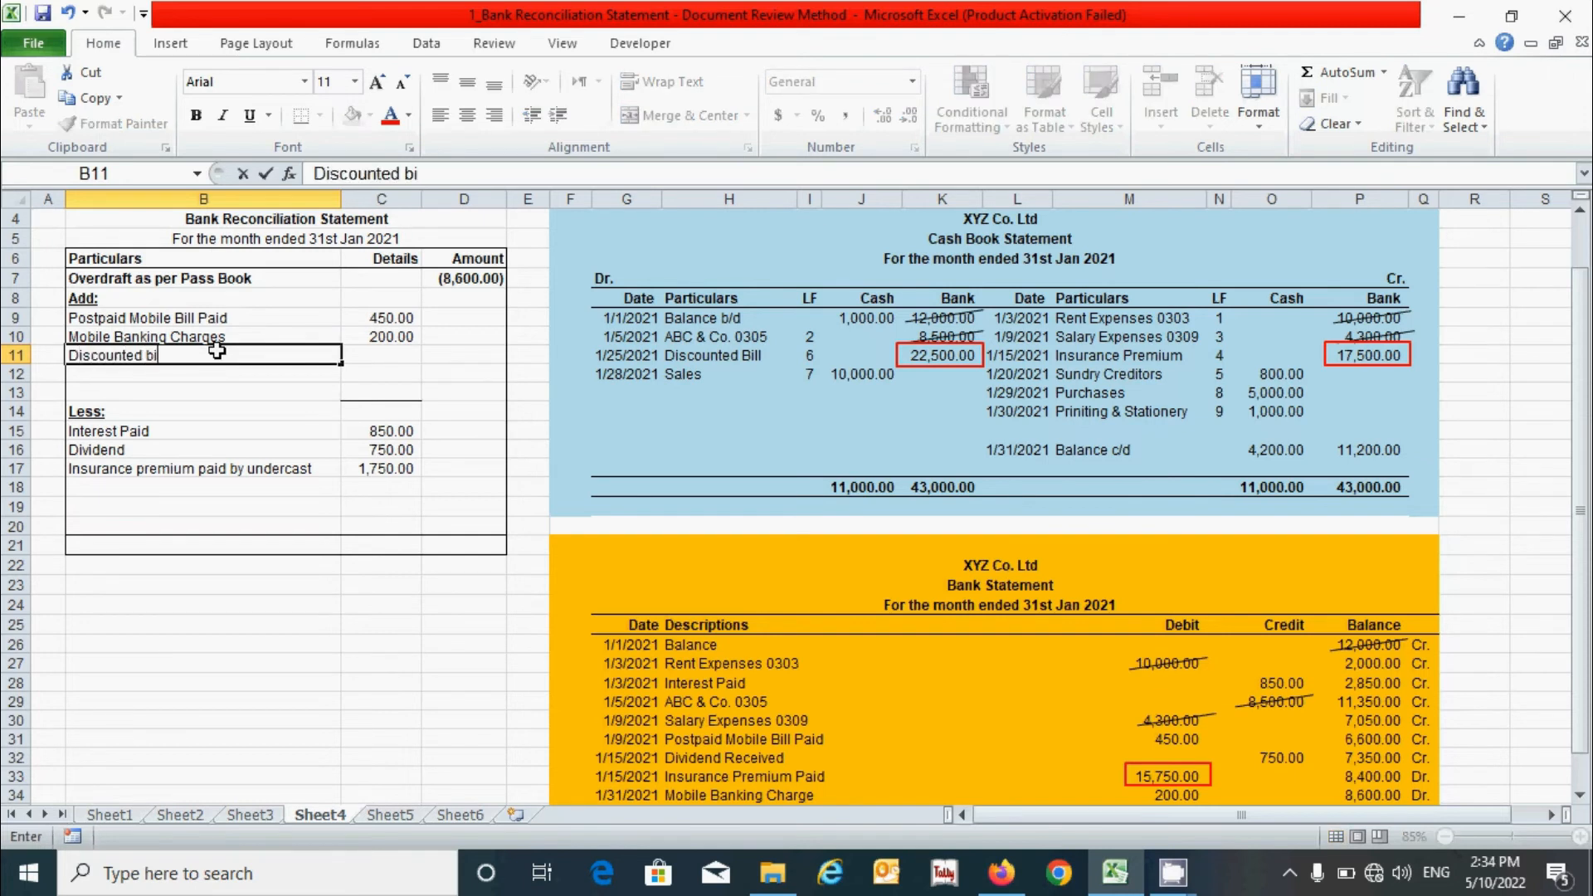
{"action": "type", "text": "ll dishonored"}
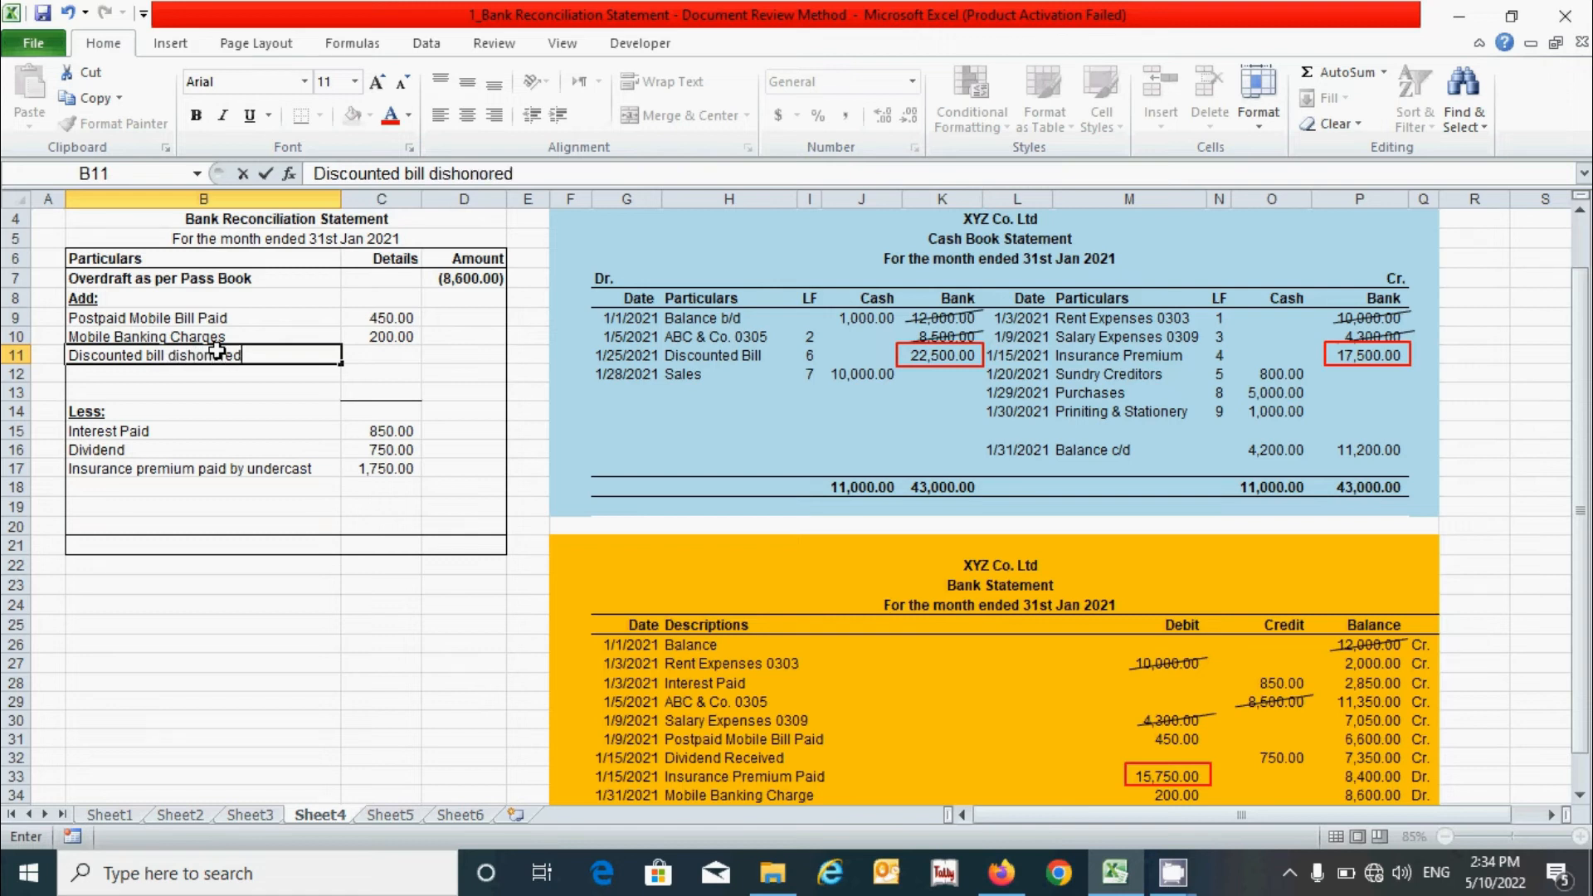
{"action": "key", "text": "Tab"}
{"action": "type", "text": "22500"}
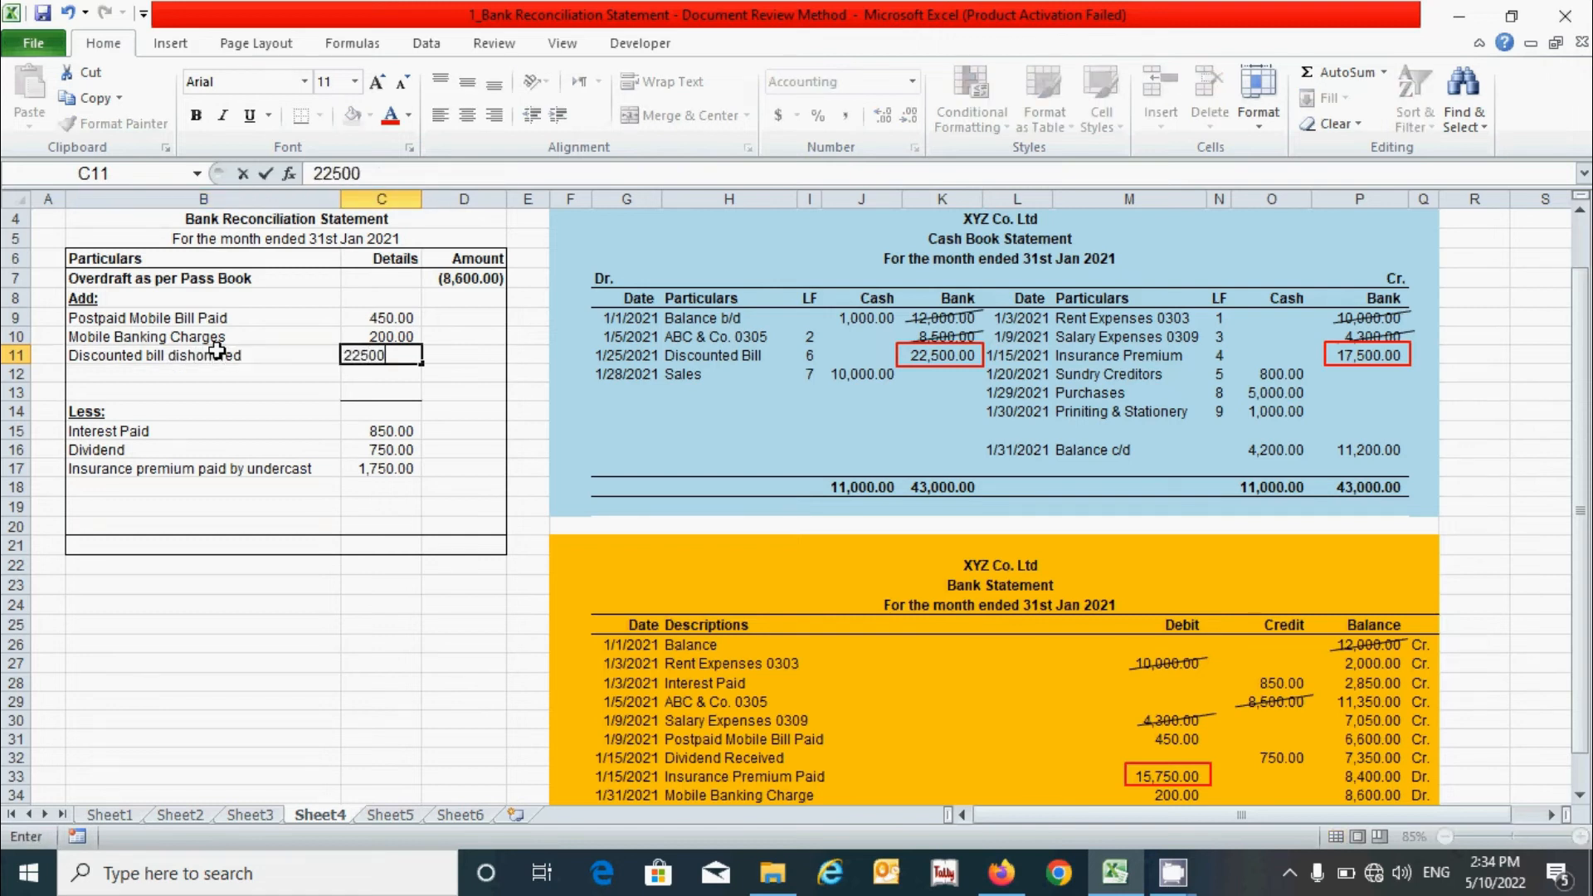
{"action": "key", "text": "Return"}
Total the Add items in the Amount column at D13 with a SUM of C9:C13.
{"action": "left_click_drag", "start_coordinate": [411, 318], "coordinate": [412, 357]}
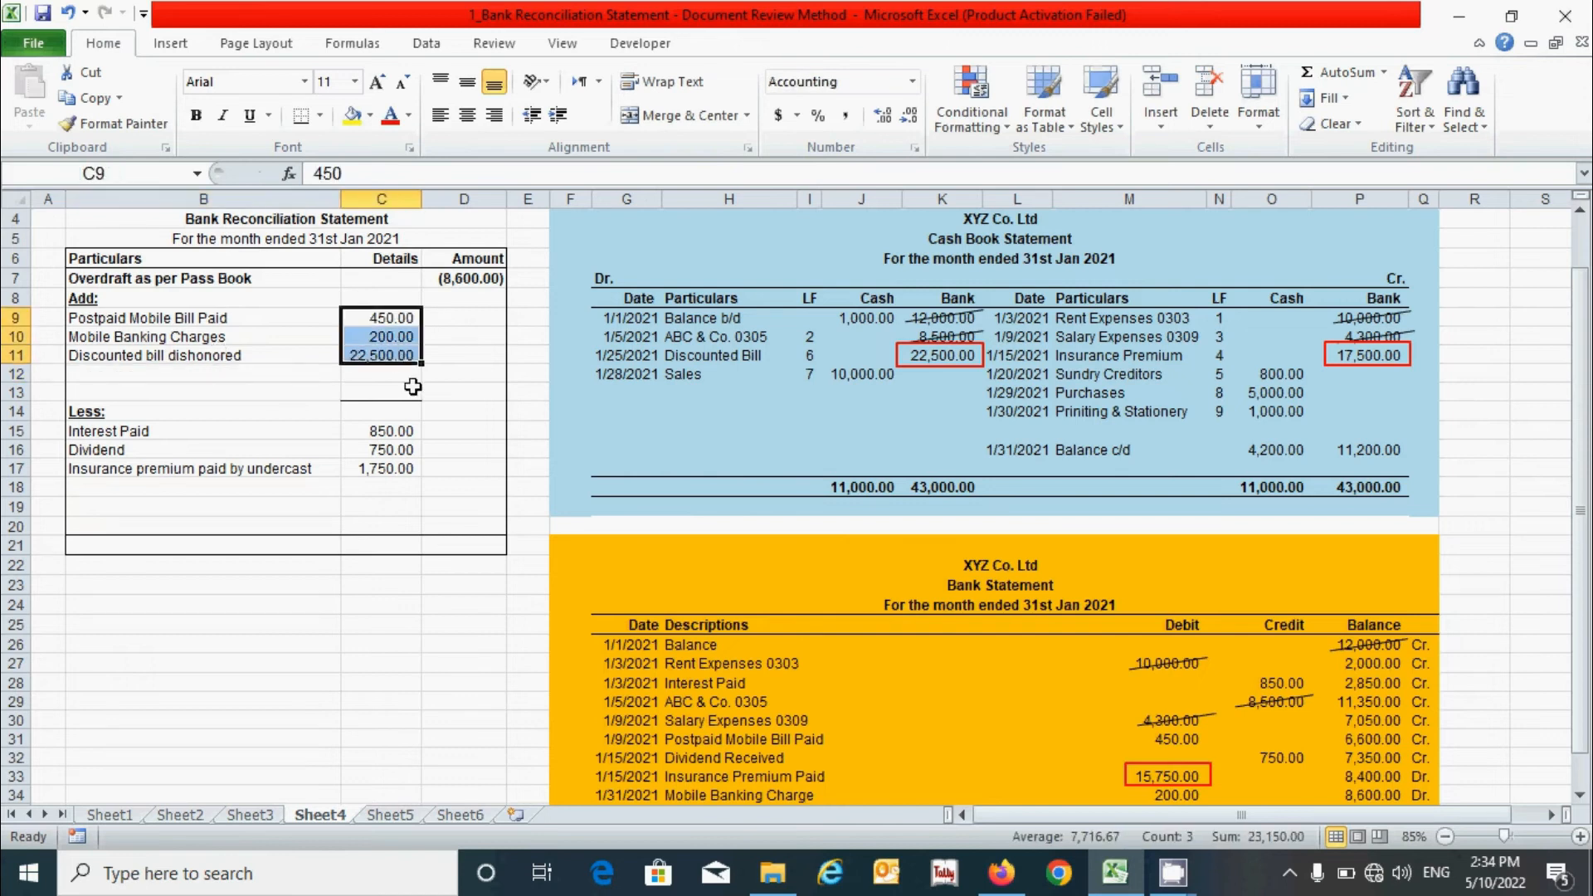
{"action": "left_click", "coordinate": [456, 395]}
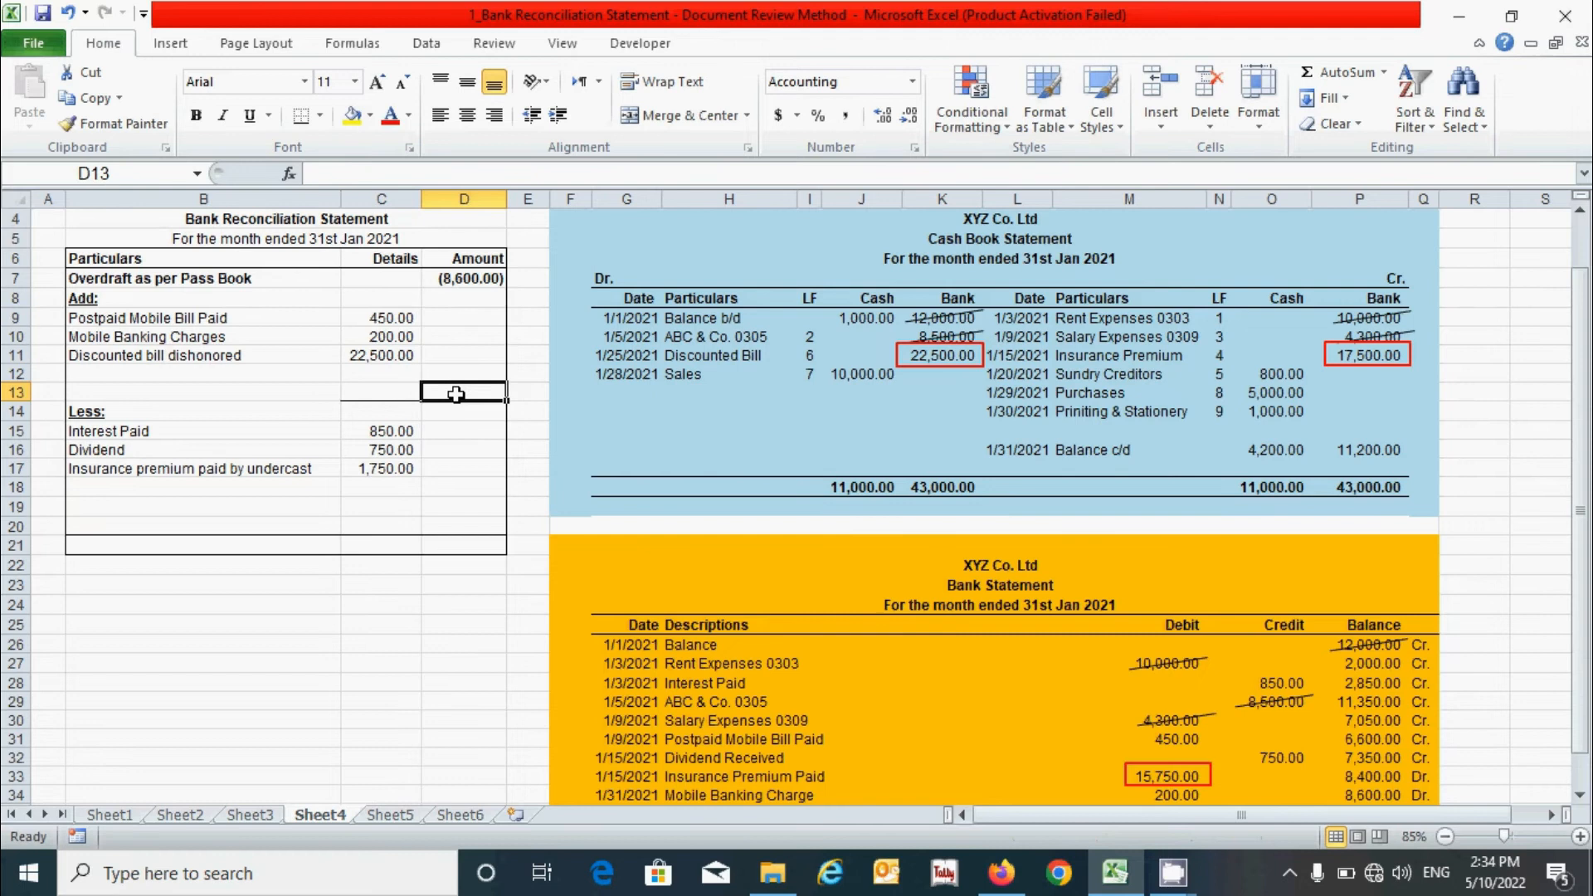
{"action": "type", "text": "=SUM("}
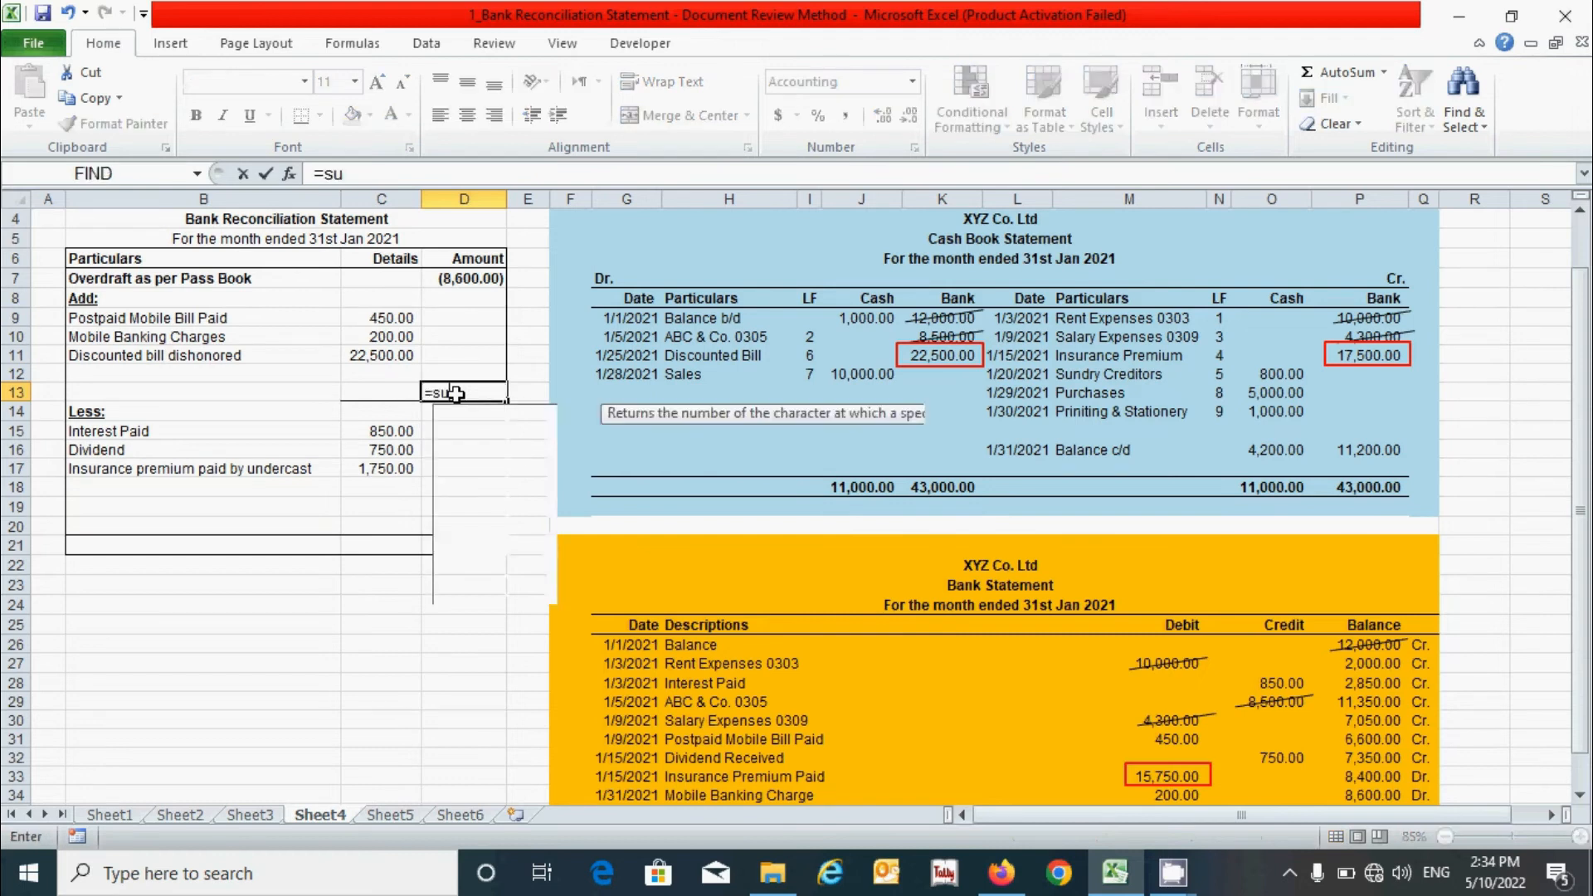
{"action": "left_click_drag", "start_coordinate": [379, 316], "coordinate": [376, 384]}
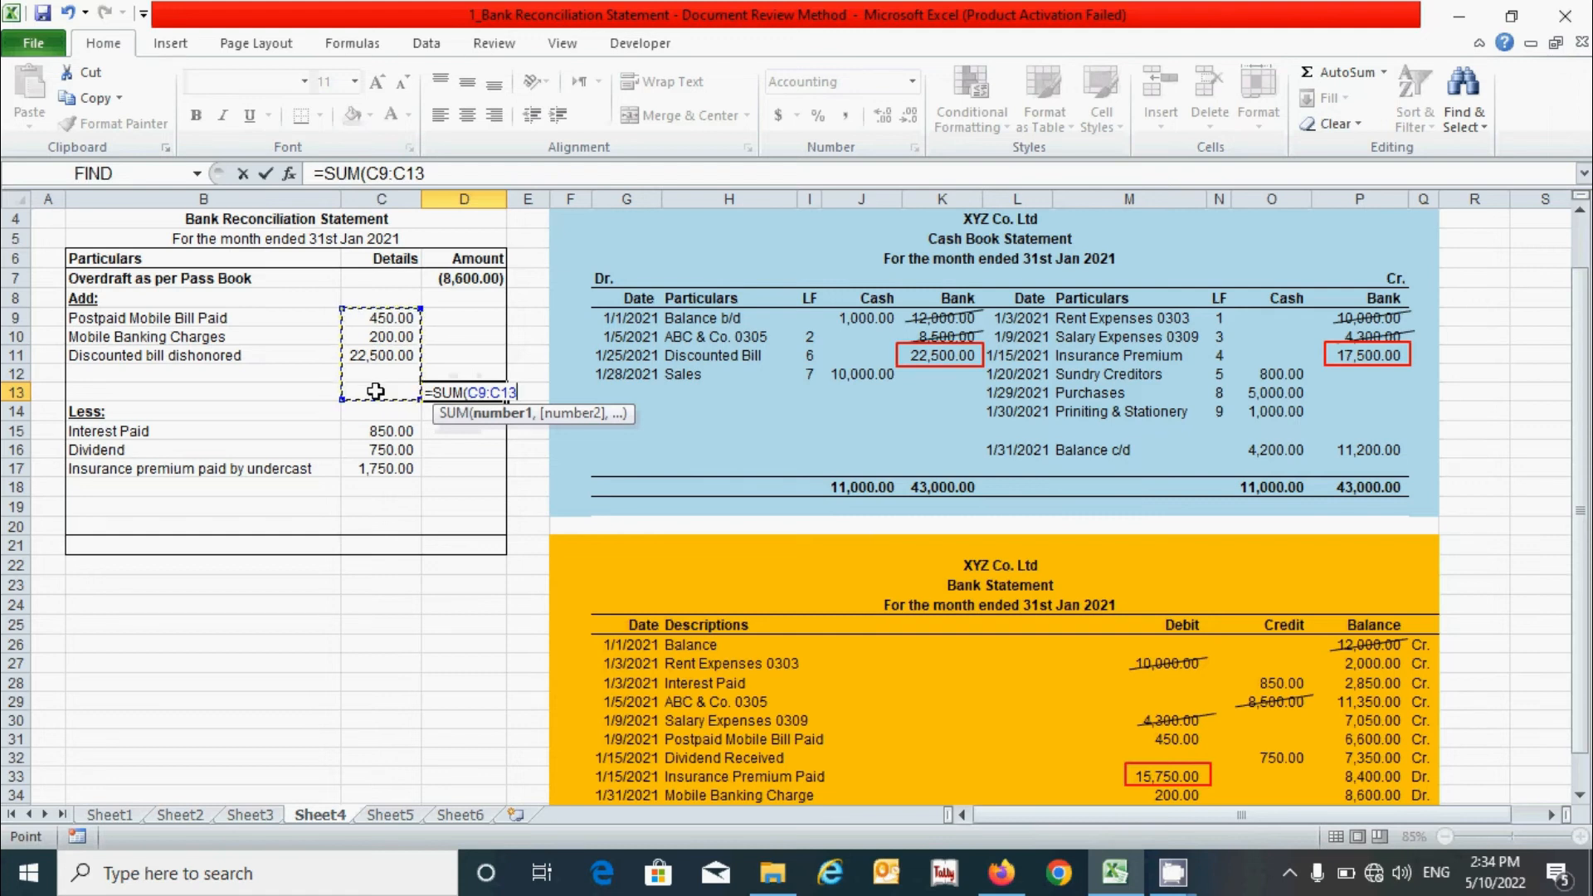
{"action": "key", "text": "Return"}
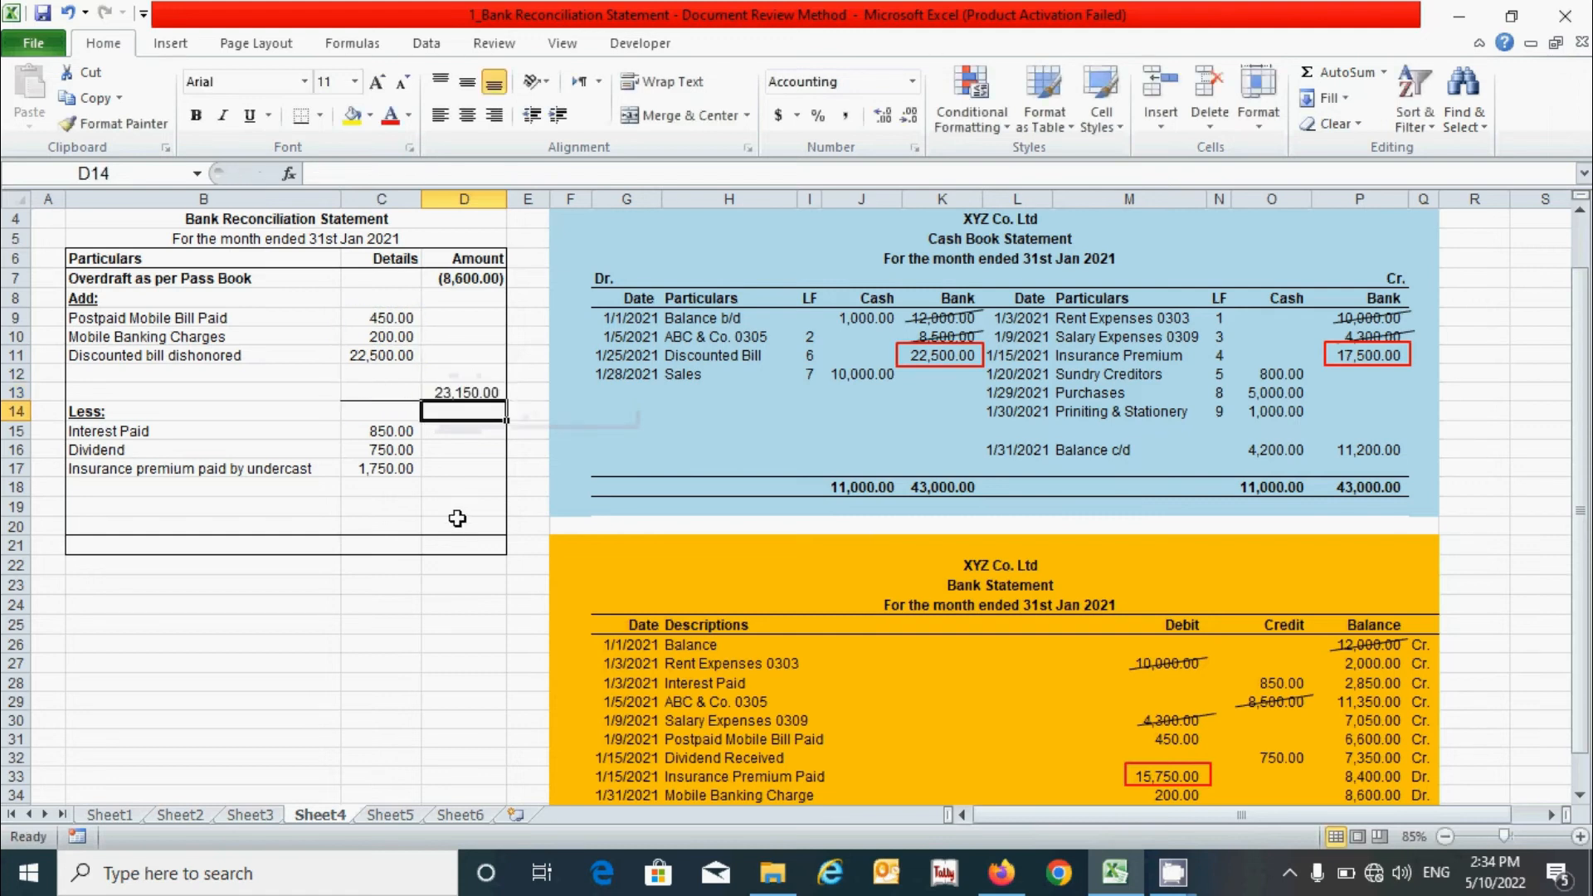
Total the Less items as a negative amount in D20 with =-SUM(C15:C20).
{"action": "left_click_drag", "start_coordinate": [384, 434], "coordinate": [415, 525]}
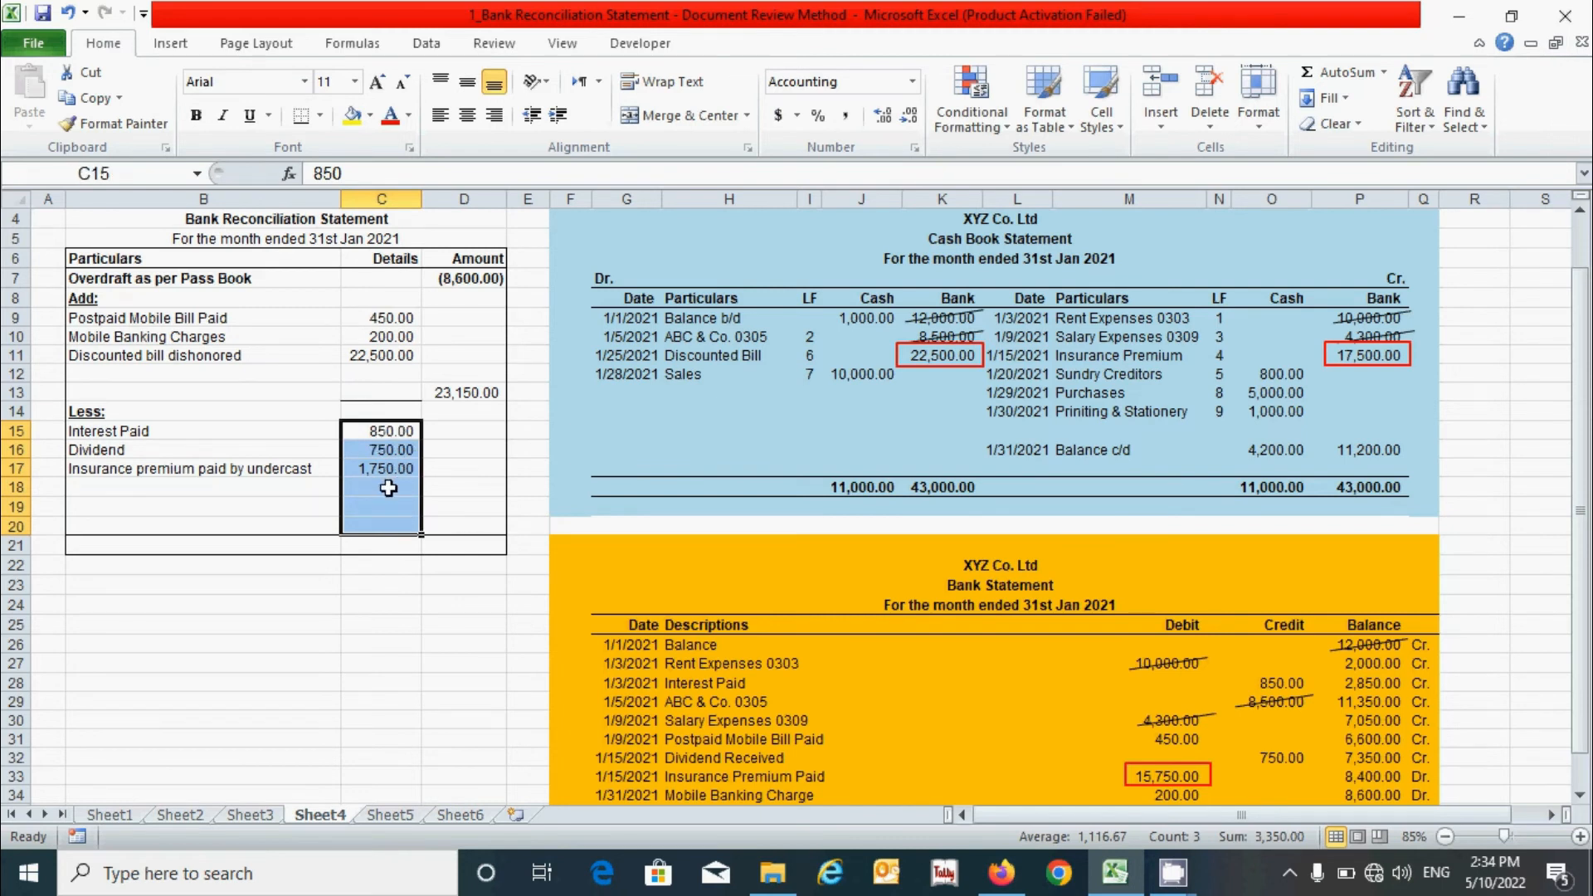
{"action": "left_click", "coordinate": [470, 522]}
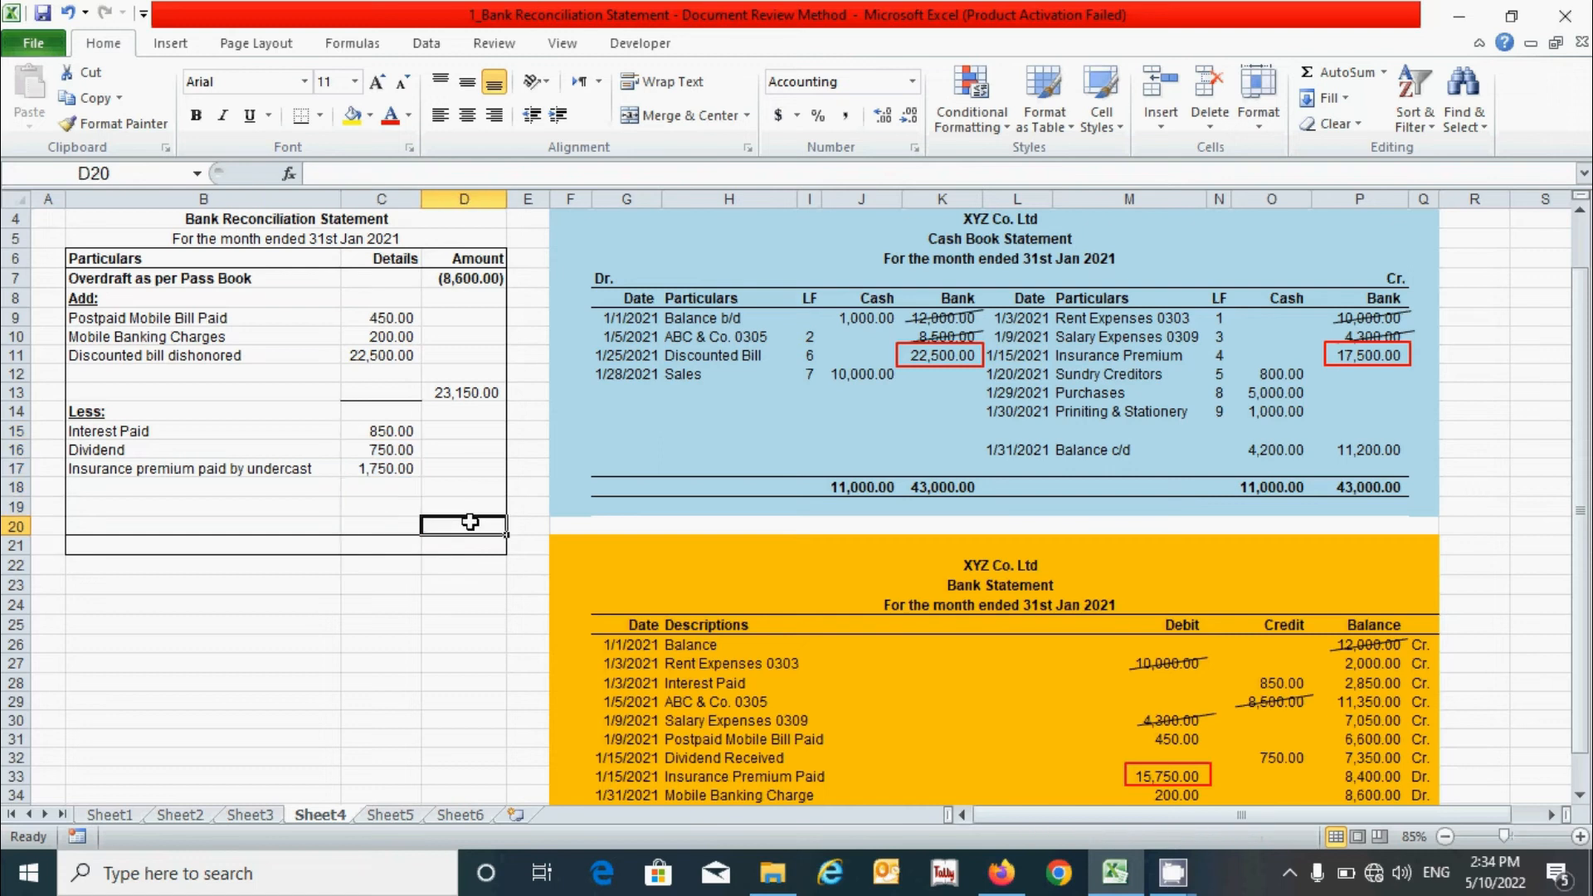
{"action": "type", "text": "="}
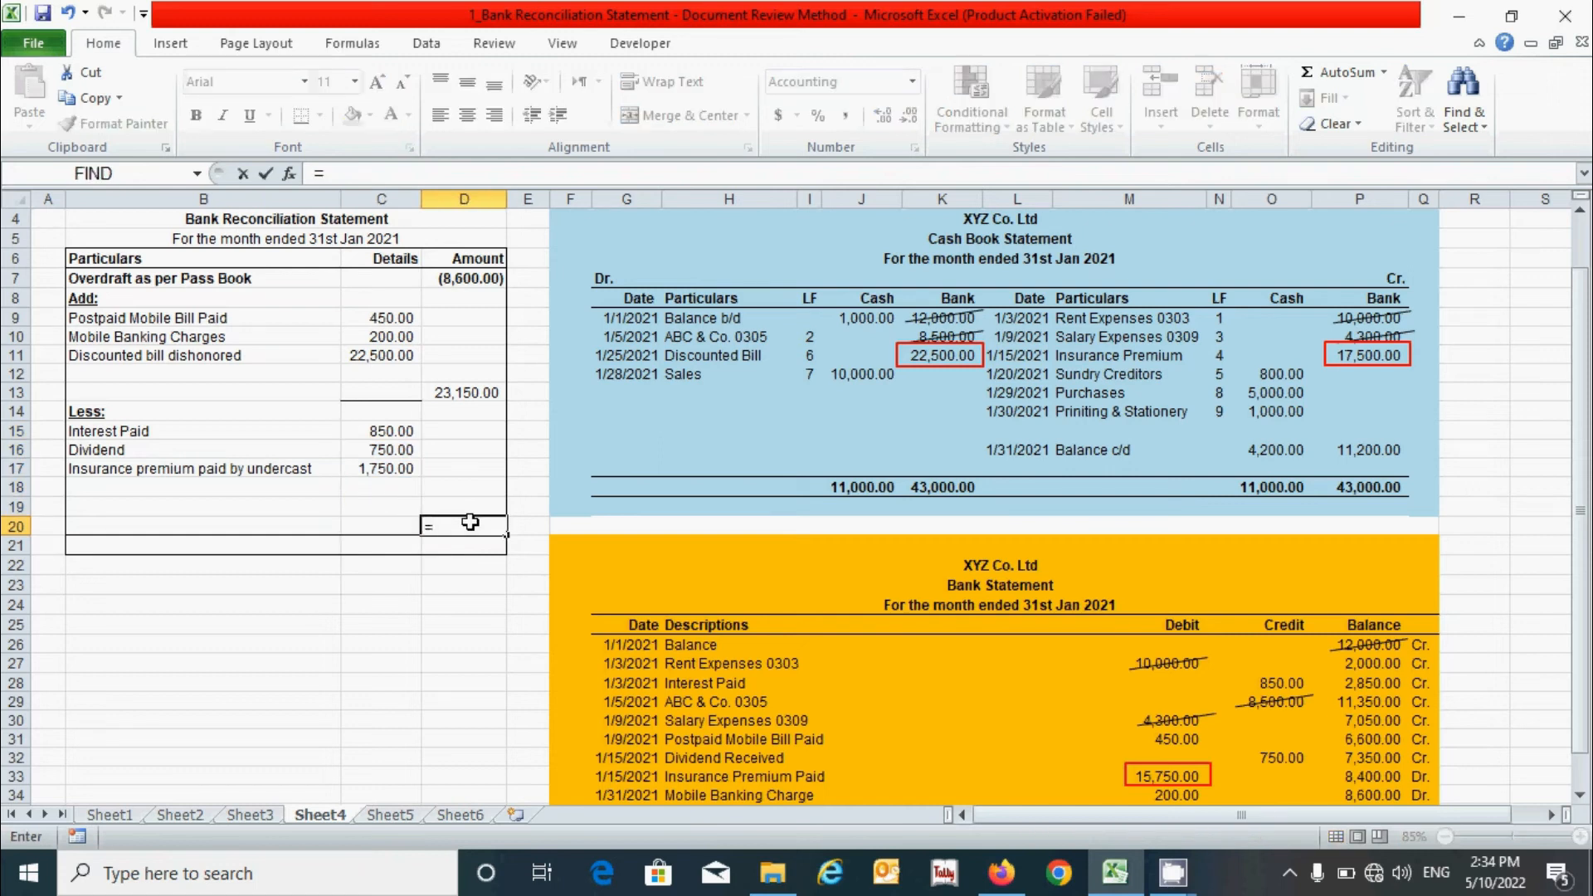
{"action": "type", "text": "-SUM("}
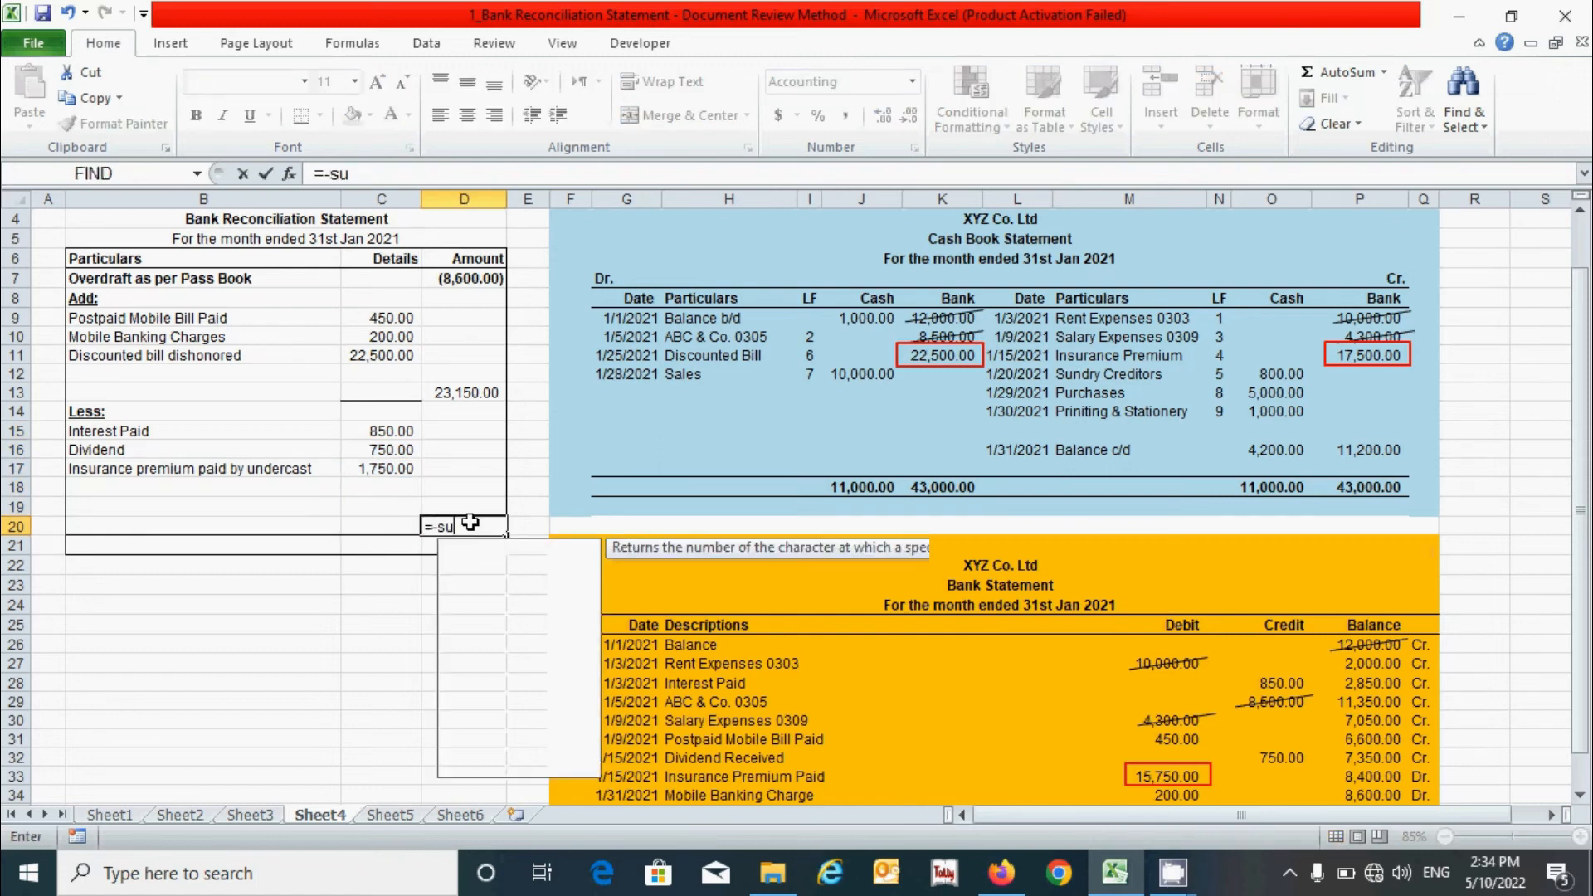
{"action": "left_click_drag", "start_coordinate": [376, 431], "coordinate": [382, 517]}
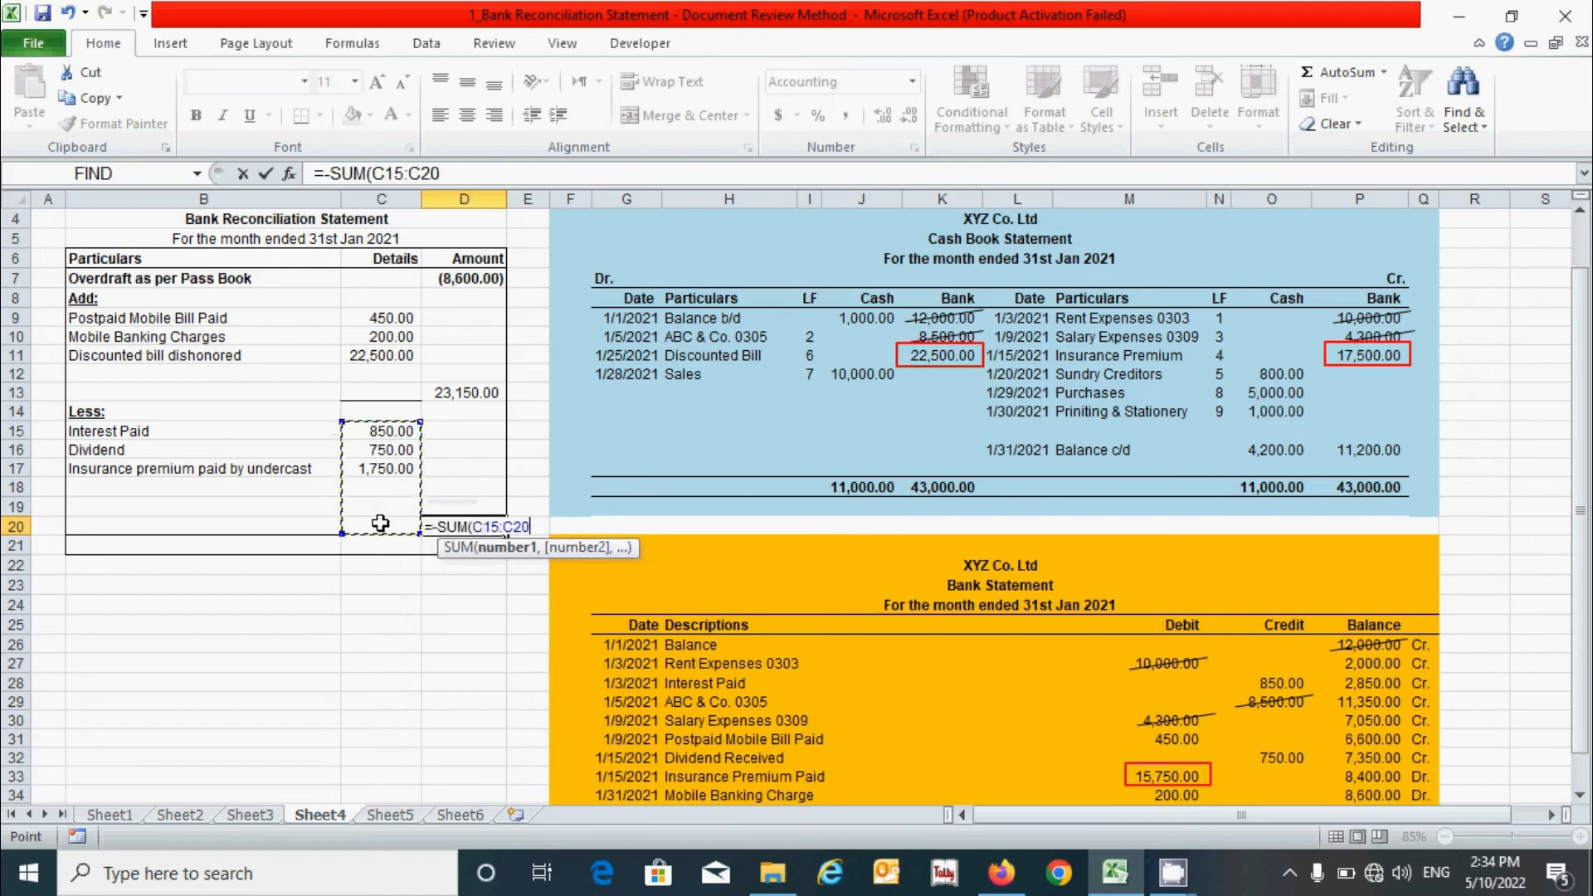
{"action": "type", "text": ")"}
{"action": "key", "text": "Return"}
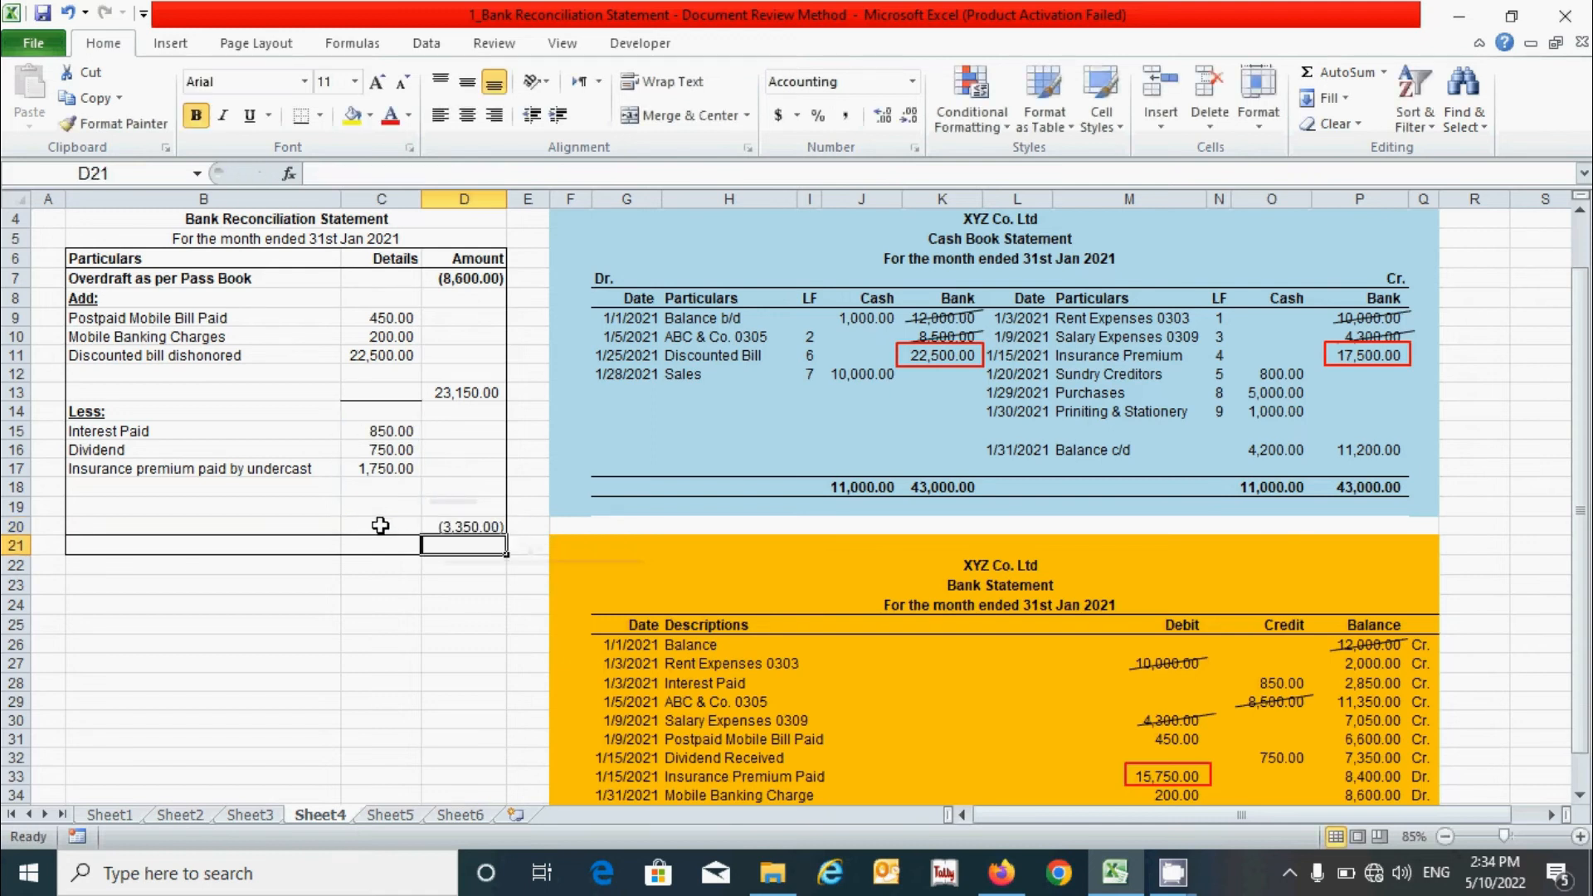
{"action": "left_click_drag", "start_coordinate": [379, 430], "coordinate": [390, 528]}
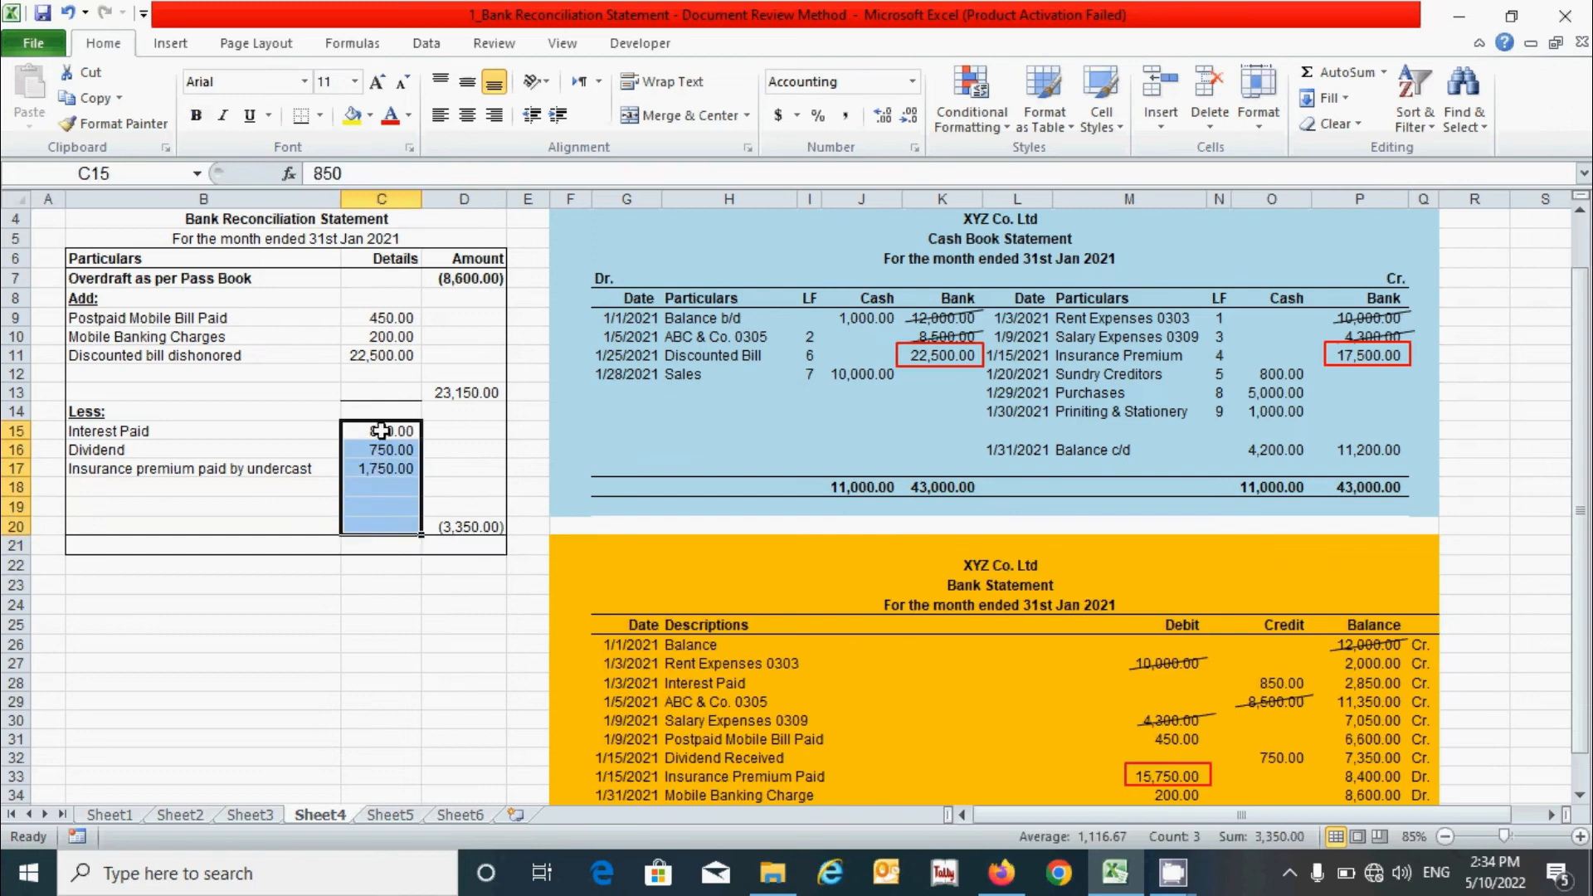
Calculate the closing balance in D21 with =SUM(D7,D13,D20), combining the overdraft, Add total and Less total.
{"action": "left_click", "coordinate": [471, 545]}
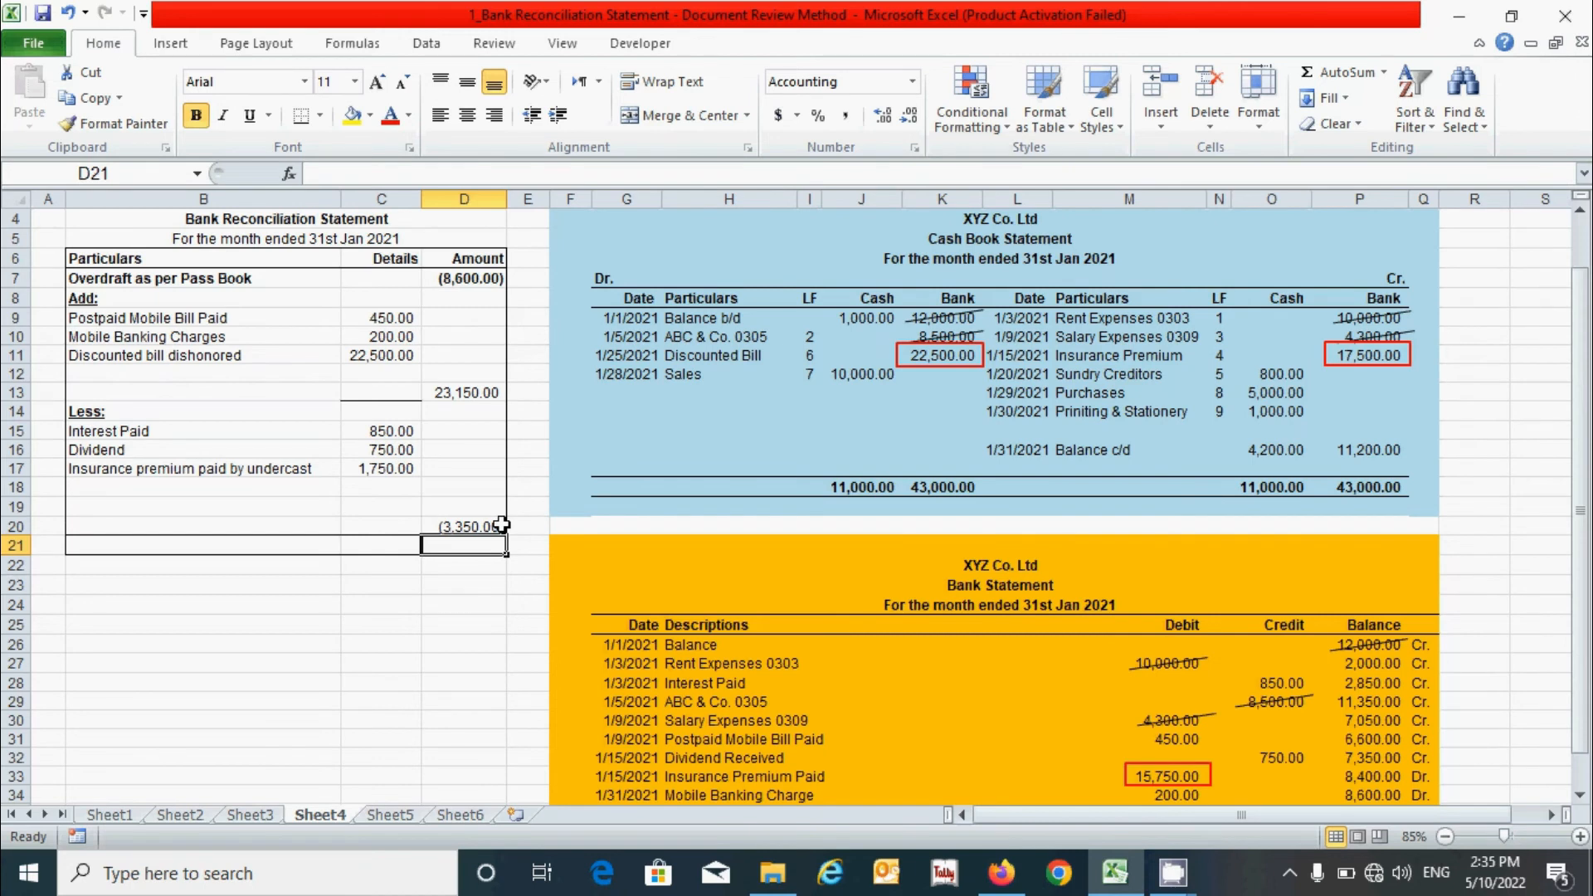
{"action": "type", "text": "=sum"}
{"action": "key", "text": "Tab"}
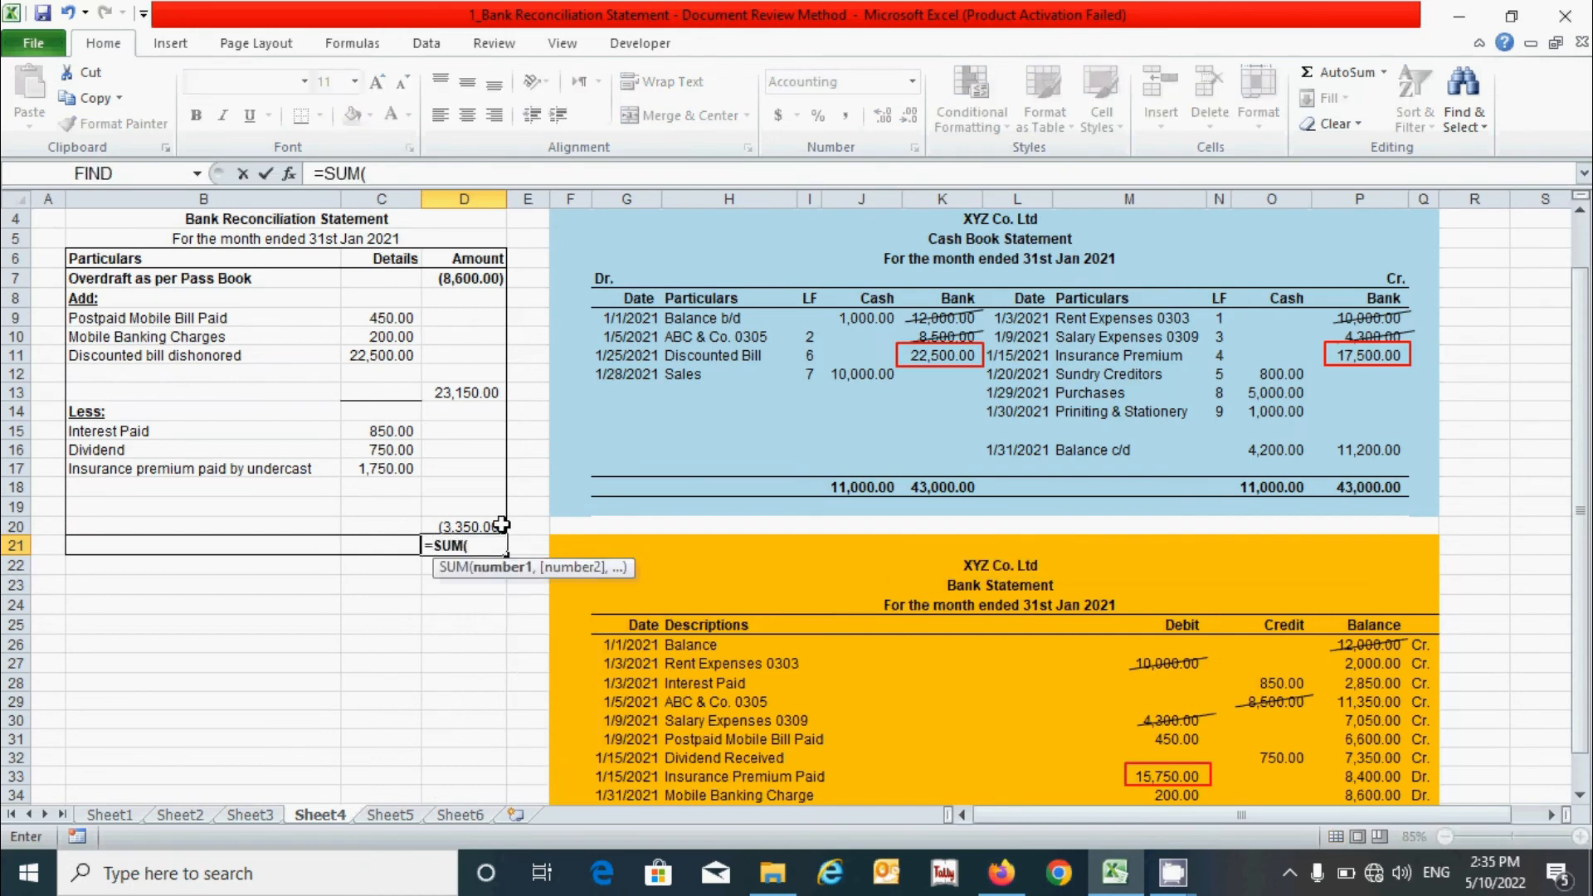
{"action": "left_click", "coordinate": [466, 279]}
{"action": "type", "text": ","}
{"action": "left_click", "coordinate": [461, 391]}
{"action": "type", "text": ","}
{"action": "left_click", "coordinate": [457, 523]}
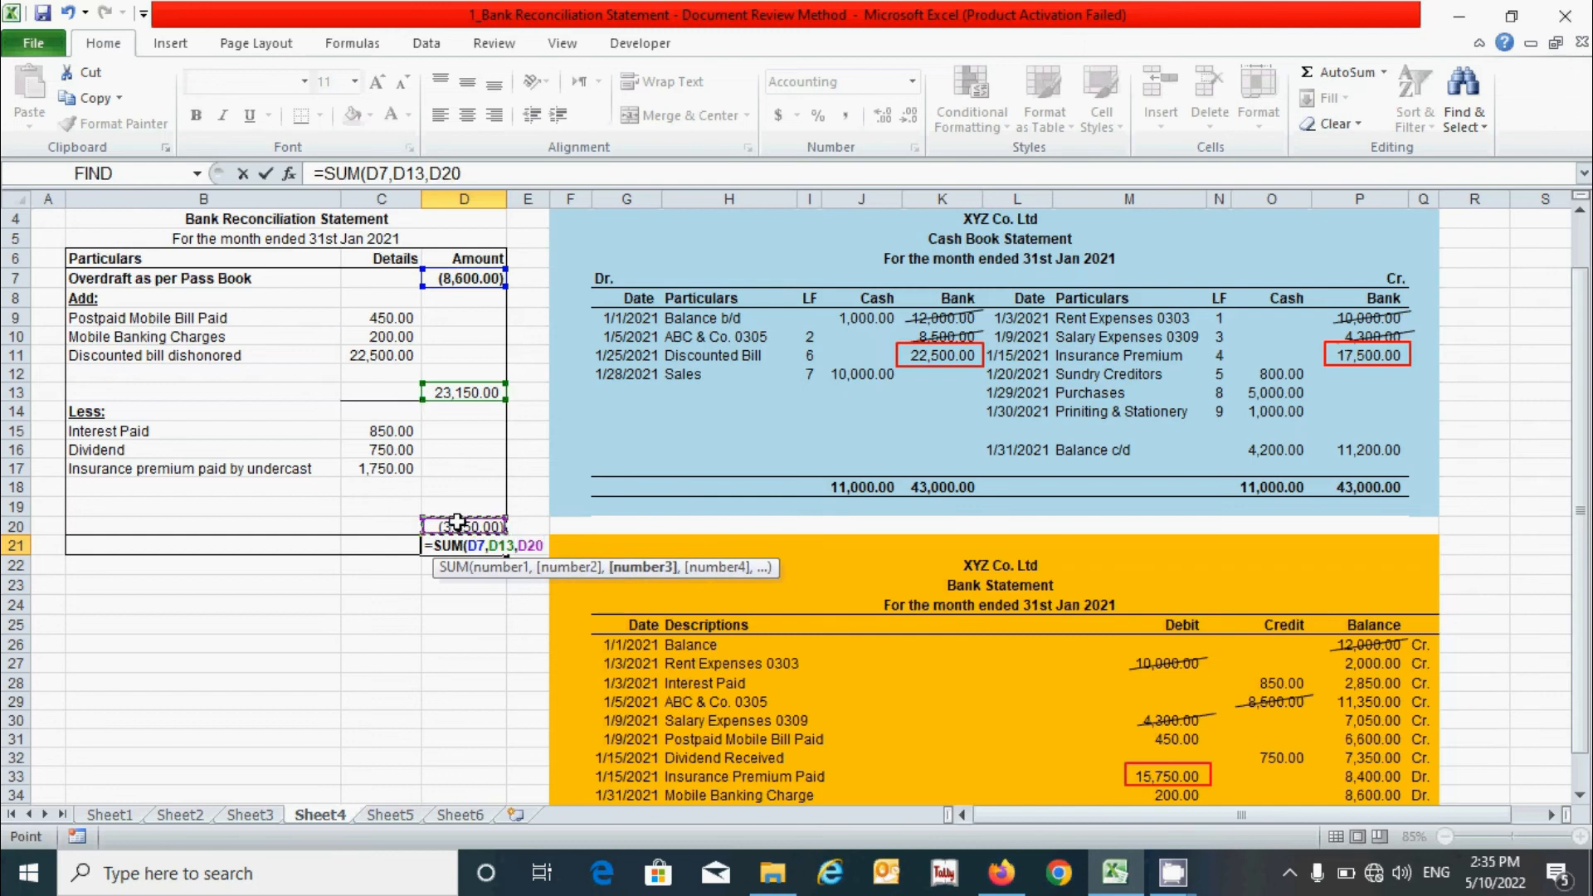
{"action": "type", "text": ")"}
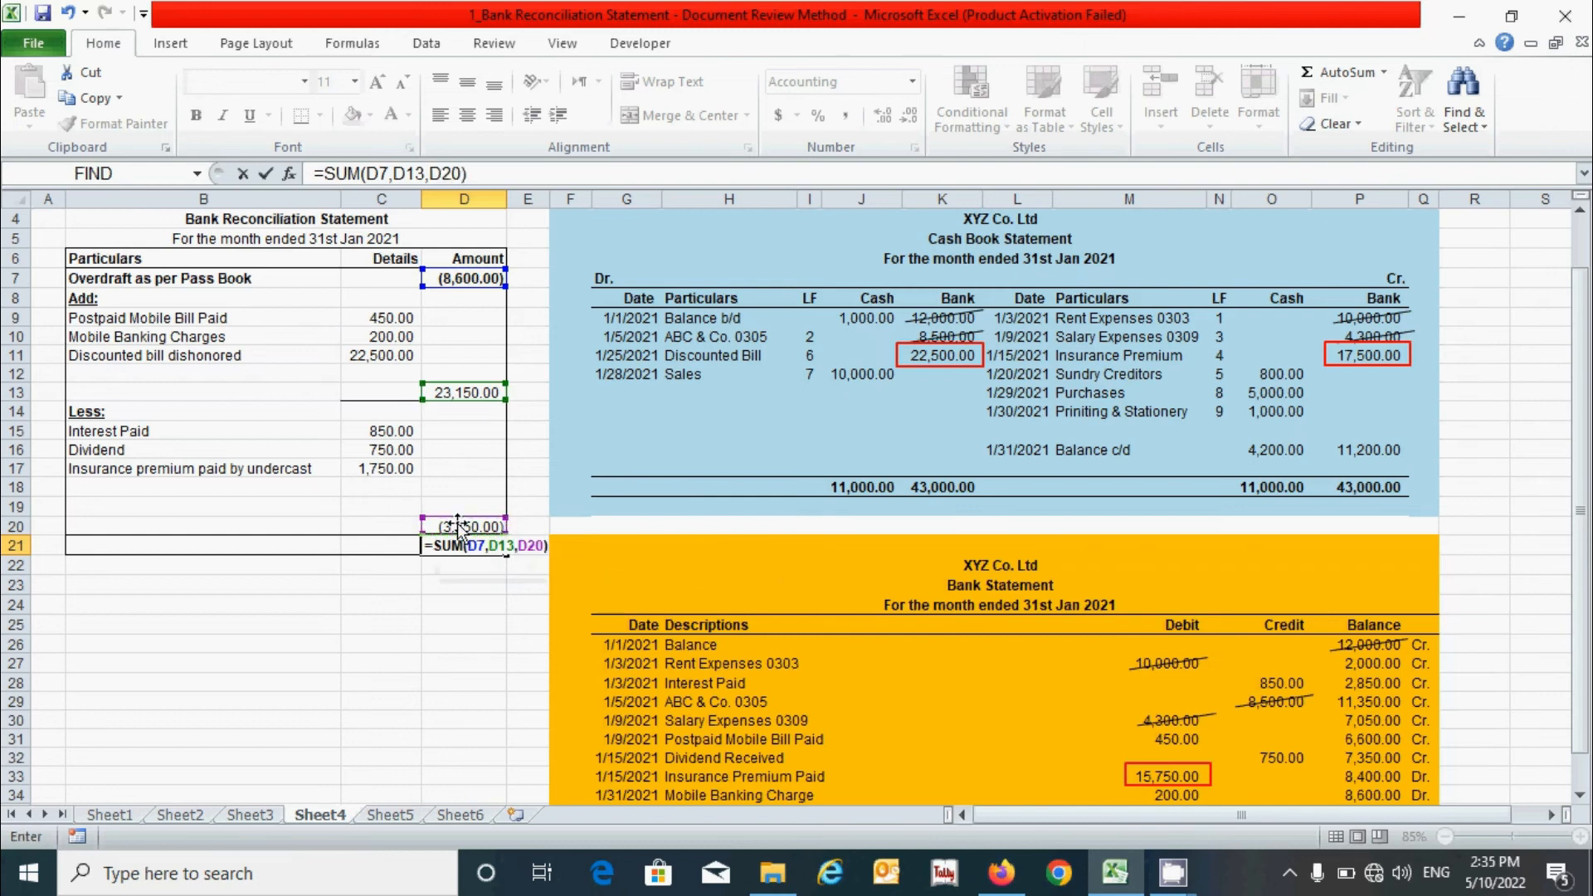
{"action": "key", "text": "Return"}
{"action": "left_click", "coordinate": [470, 547]}
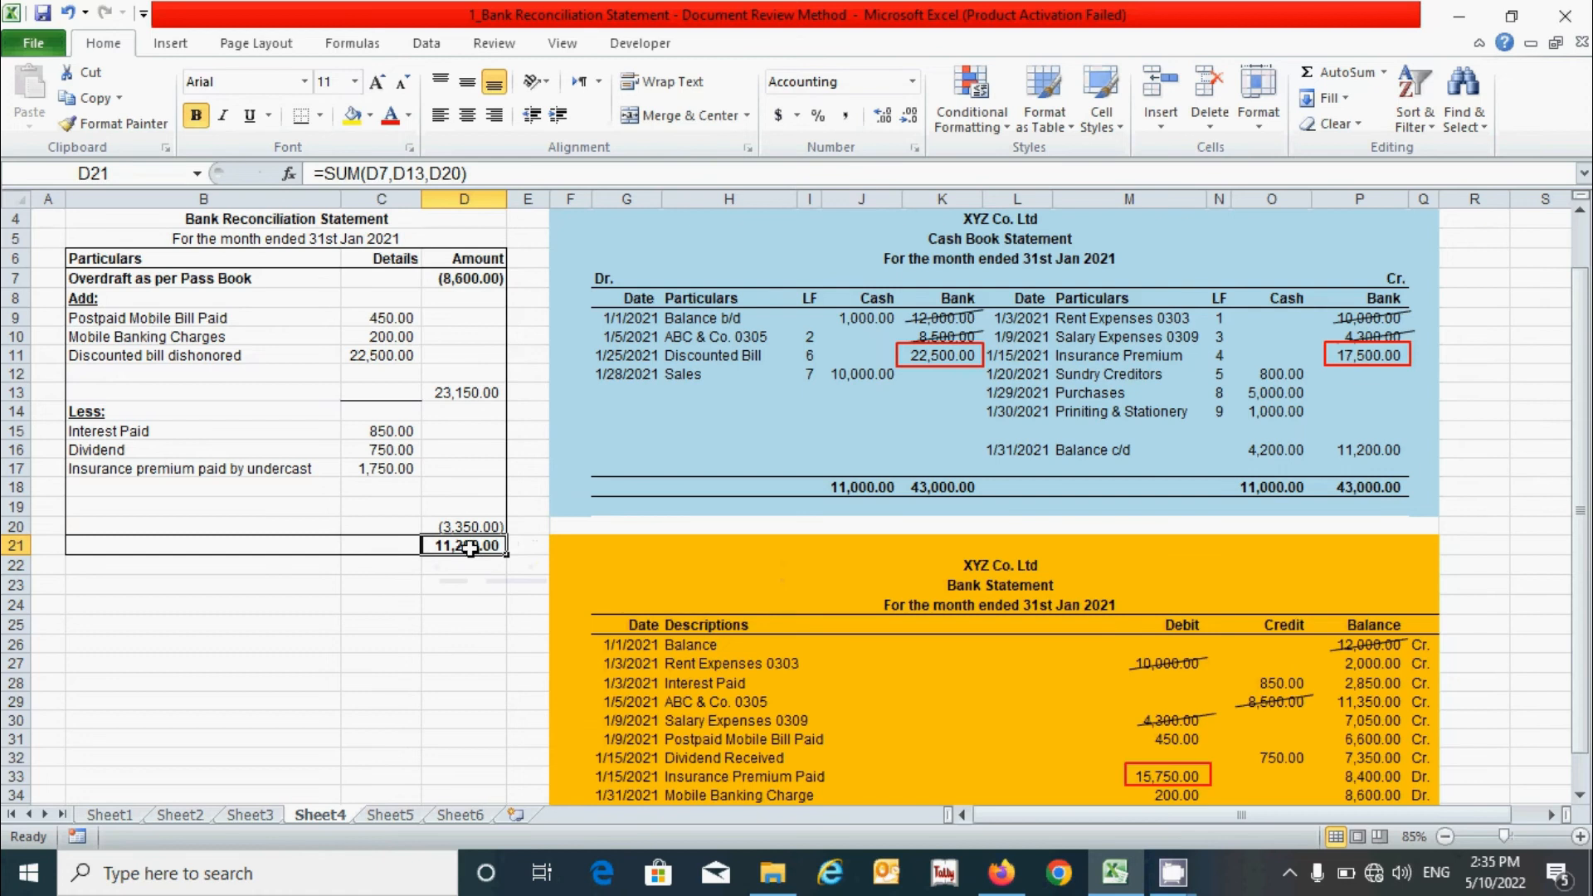
Label the closing row of the reconciliation statement in B21 as "Balance as per Cash Book".
{"action": "left_click", "coordinate": [185, 544]}
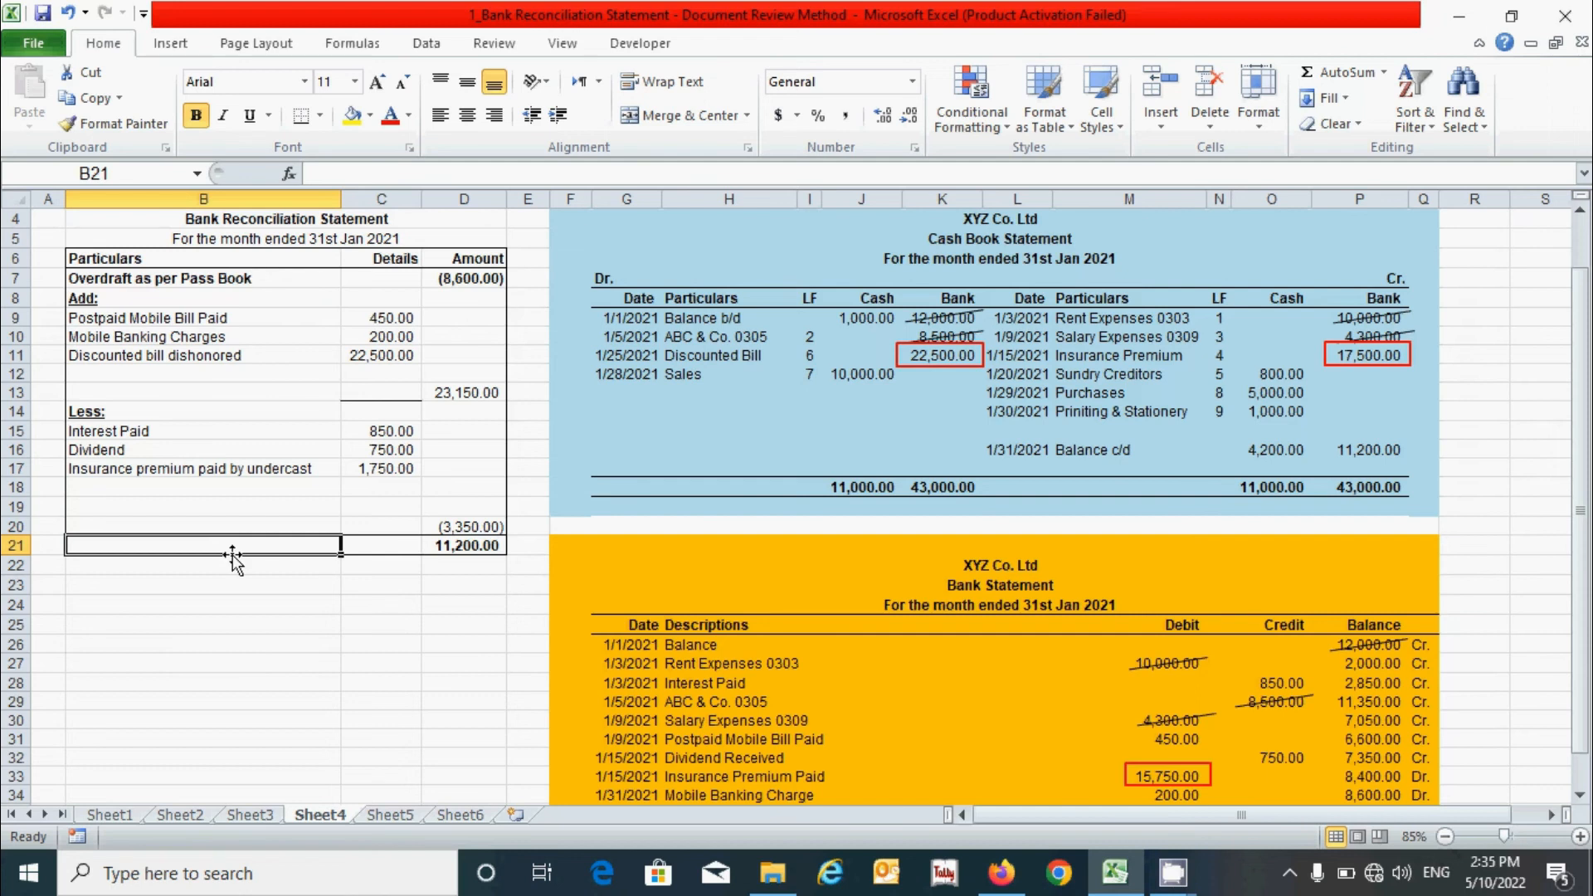
{"action": "type", "text": "Balance as"}
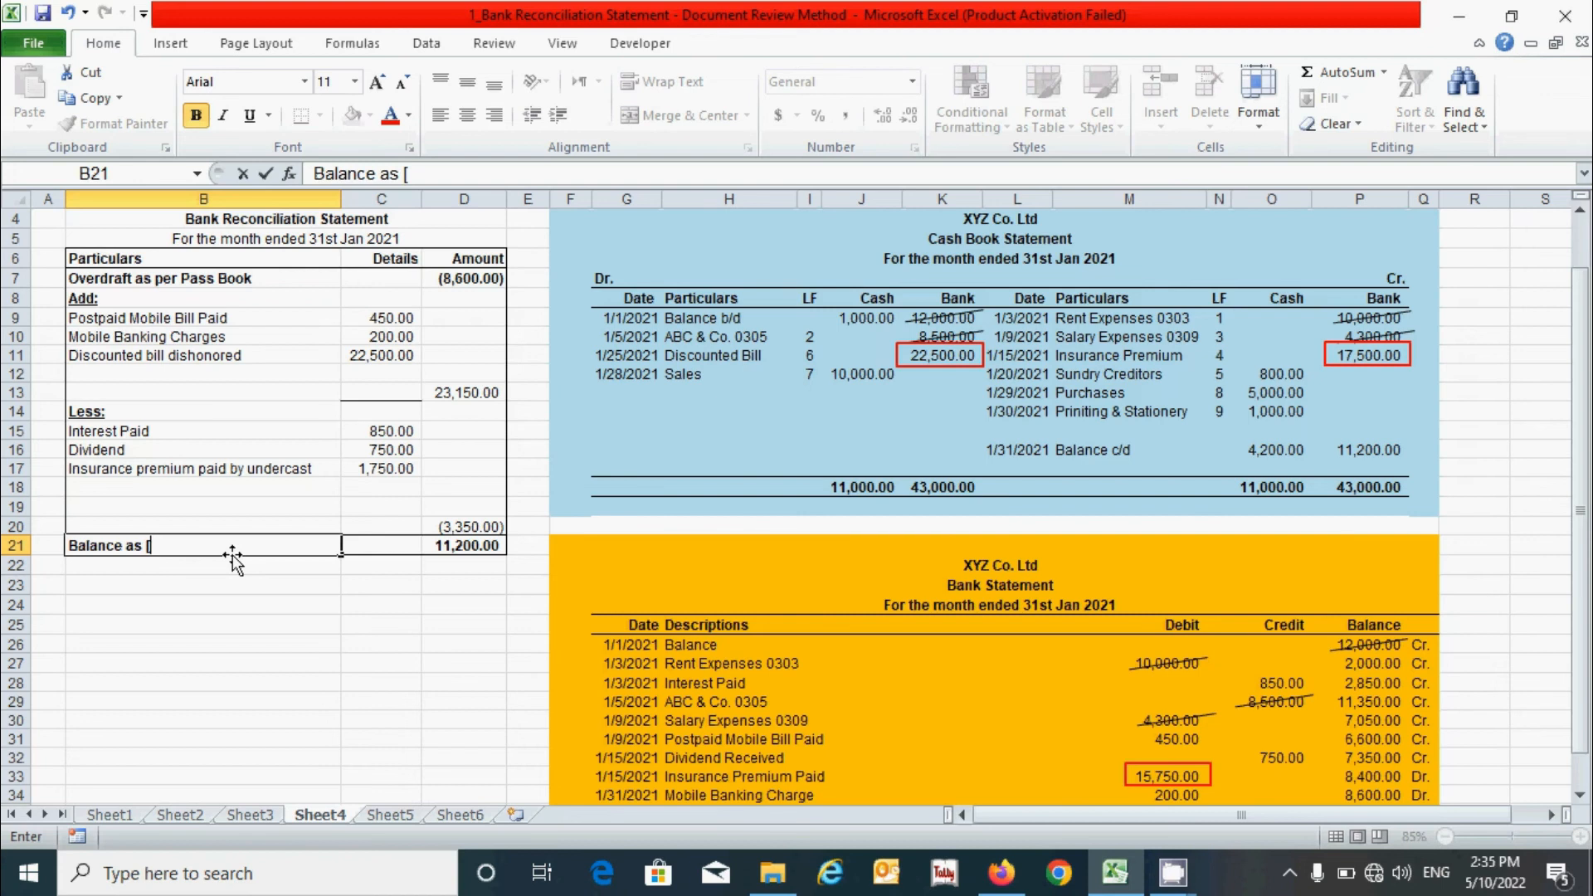
{"action": "type", "text": "per Cash Book"}
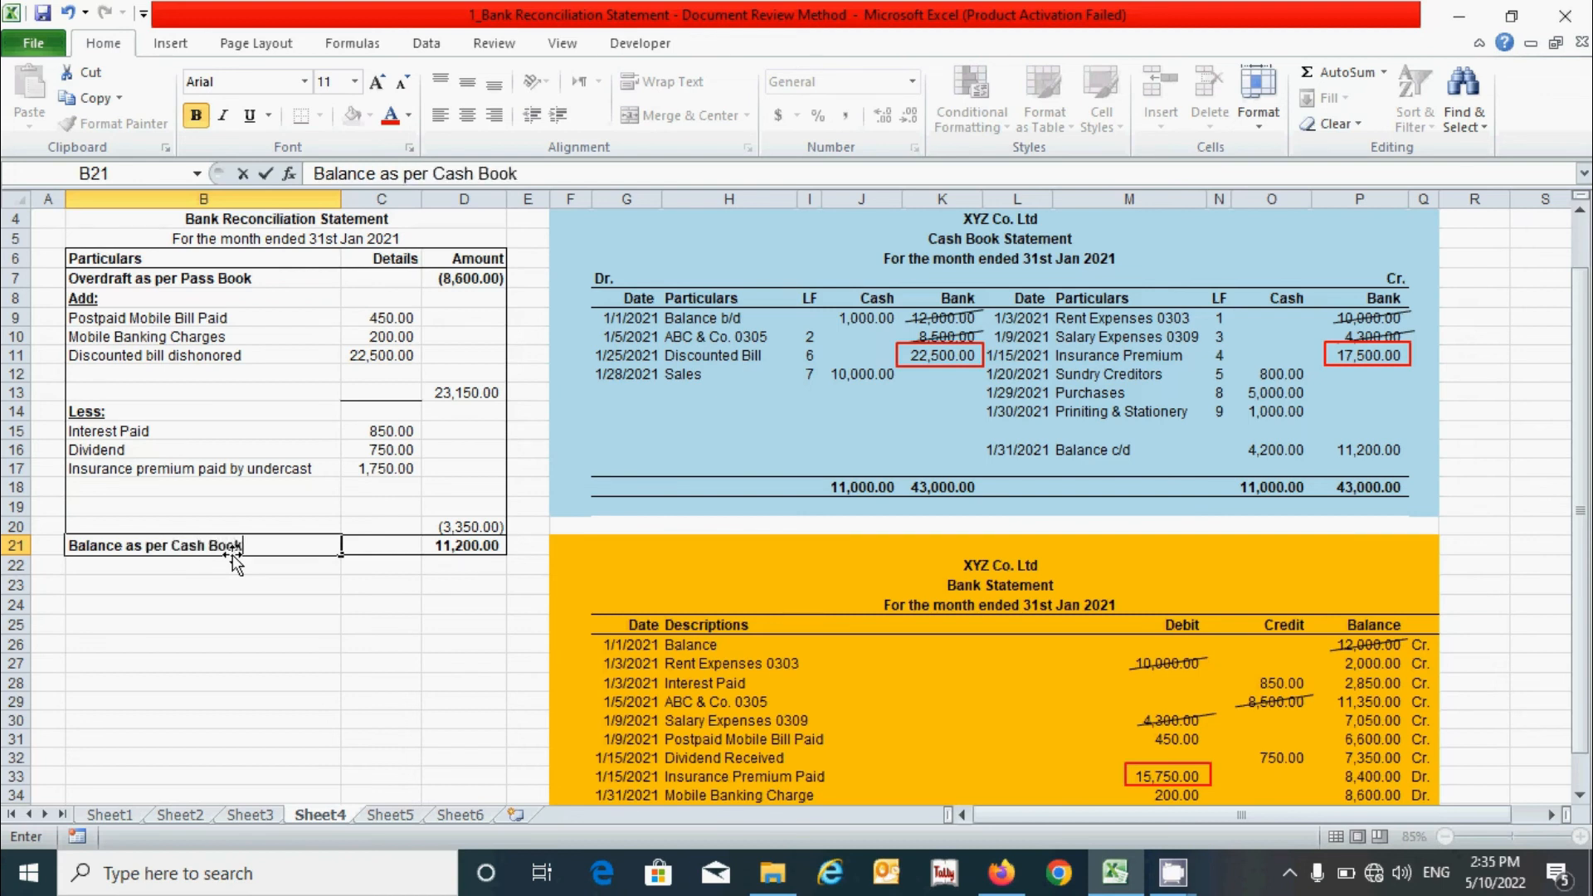
{"action": "key", "text": "Tab"}
{"action": "left_click", "coordinate": [270, 632]}
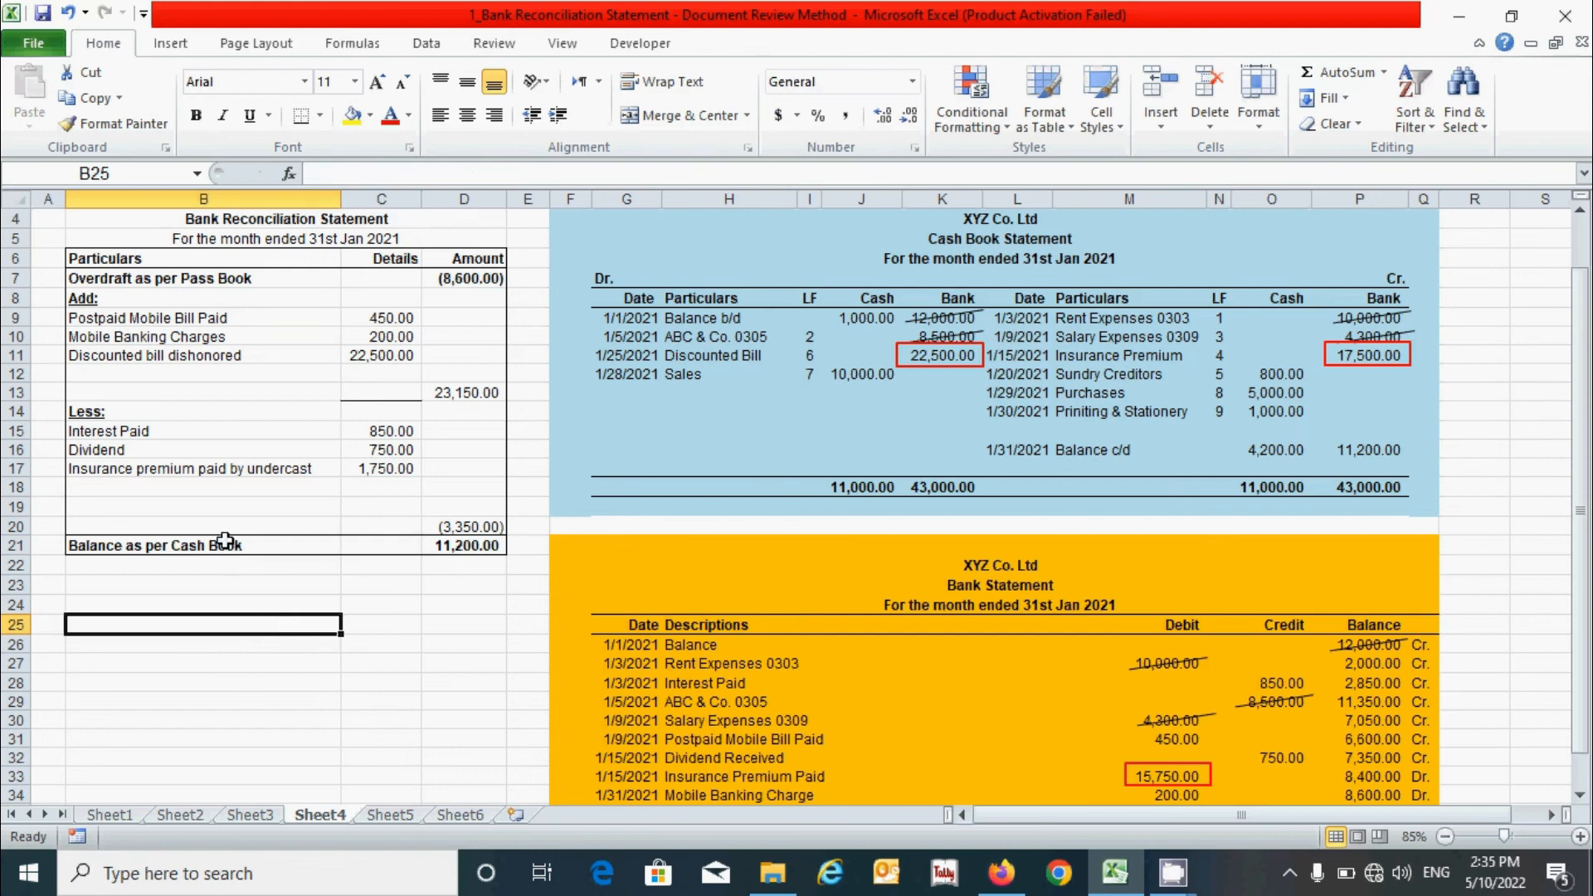
Check the reconciled balance against the cash book's Balance c/d, and the opening overdraft against the bank statement's final balance.
{"action": "left_click", "coordinate": [264, 543]}
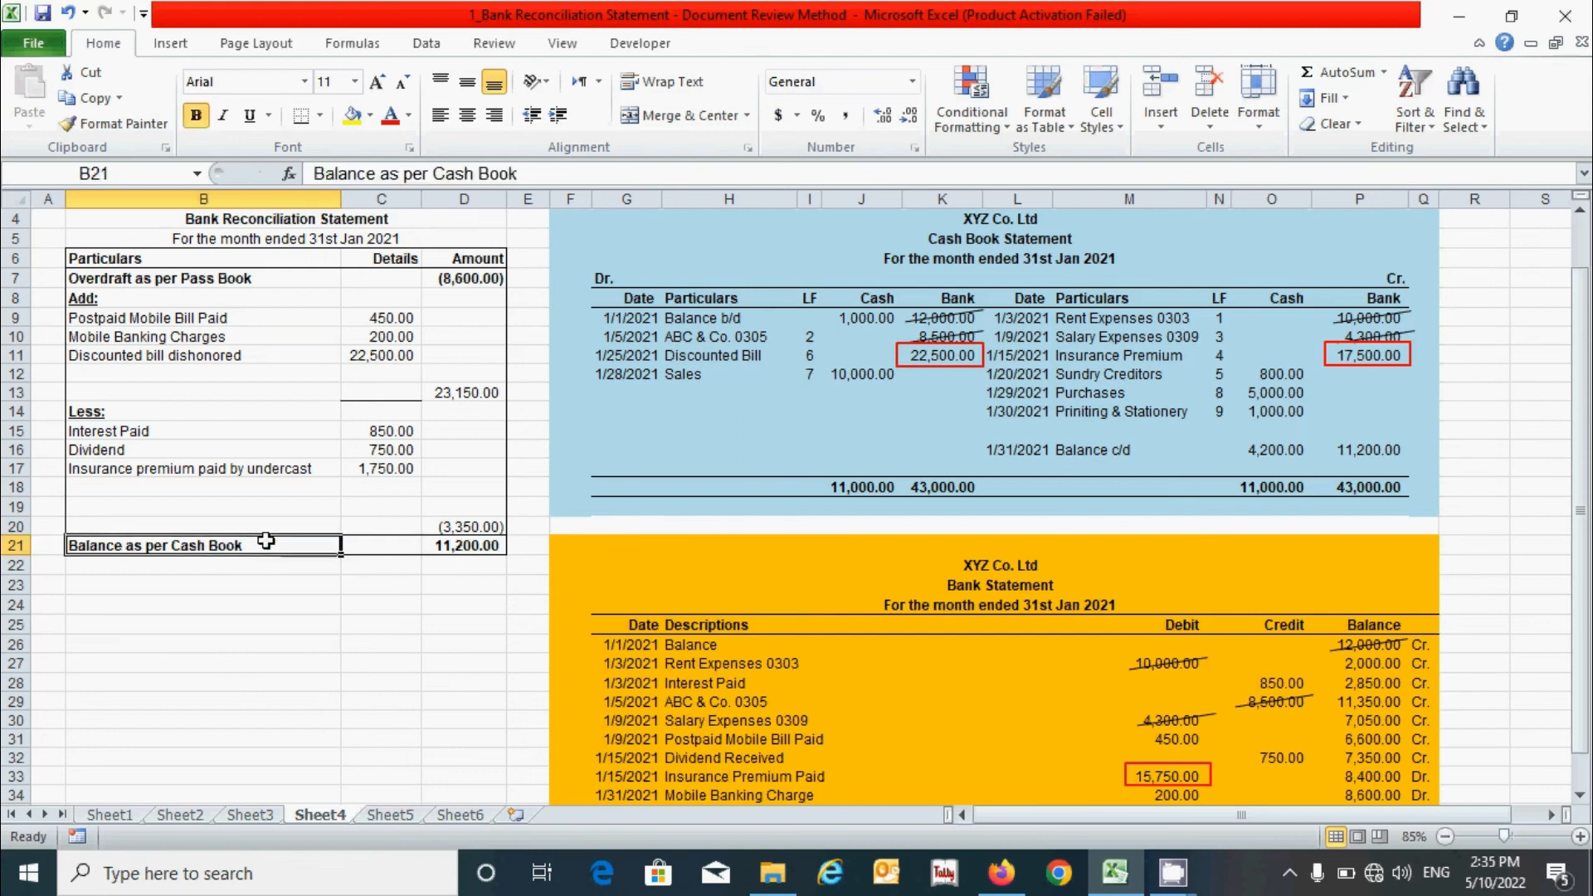
{"action": "left_click", "coordinate": [462, 550]}
{"action": "left_click", "coordinate": [1402, 458]}
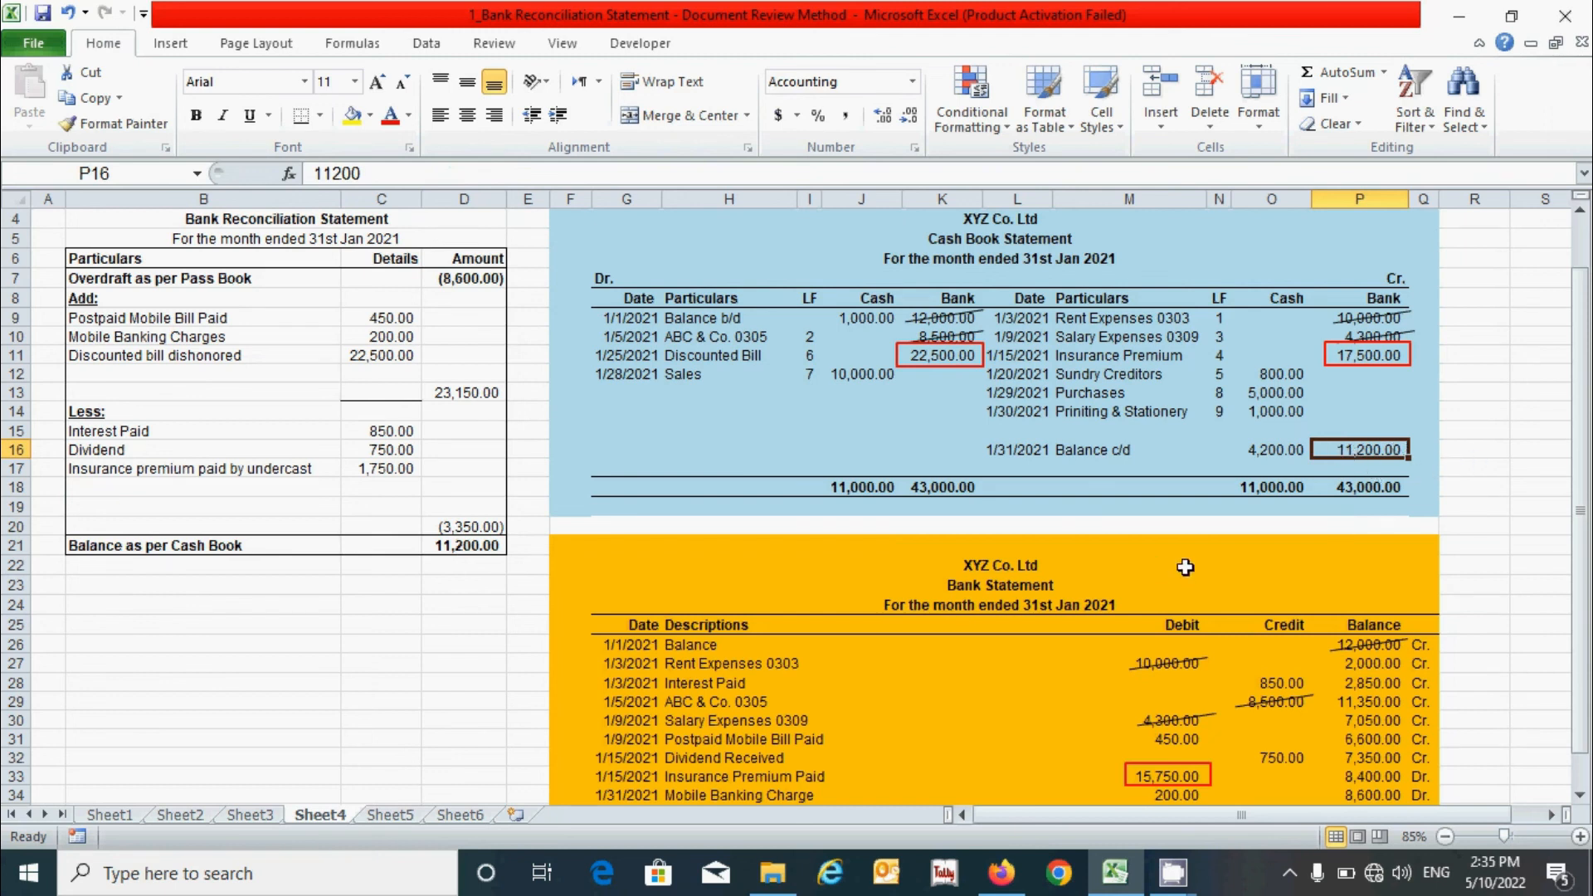
{"action": "scroll", "coordinate": [1184, 567], "scroll_direction": "down", "scroll_amount": 2}
{"action": "left_click", "coordinate": [1365, 677]}
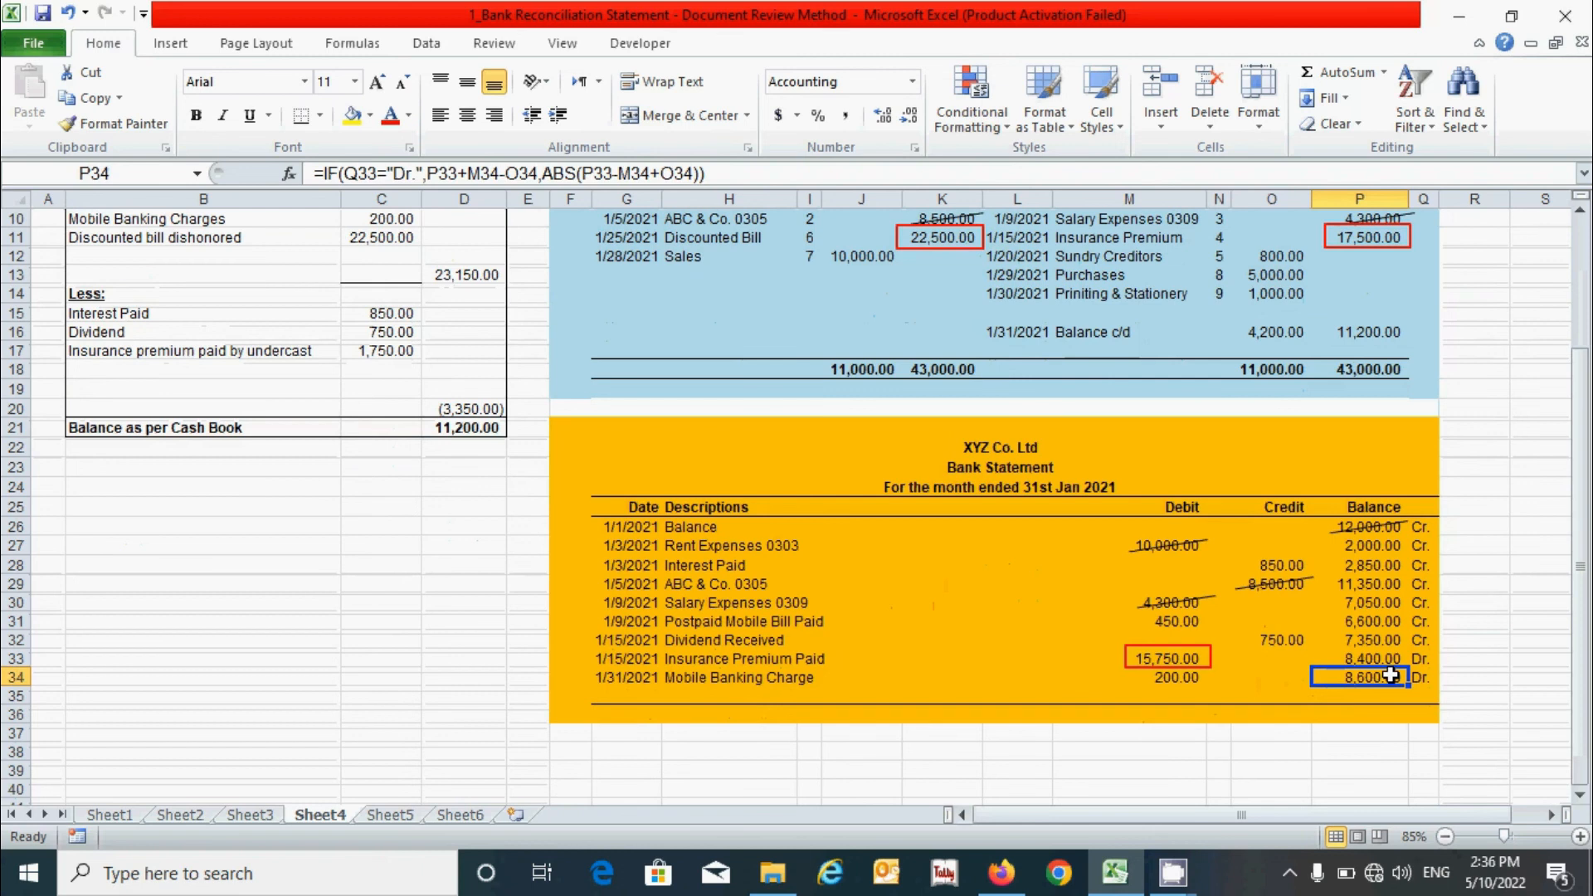
{"action": "scroll", "coordinate": [995, 547], "scroll_direction": "up", "scroll_amount": 2}
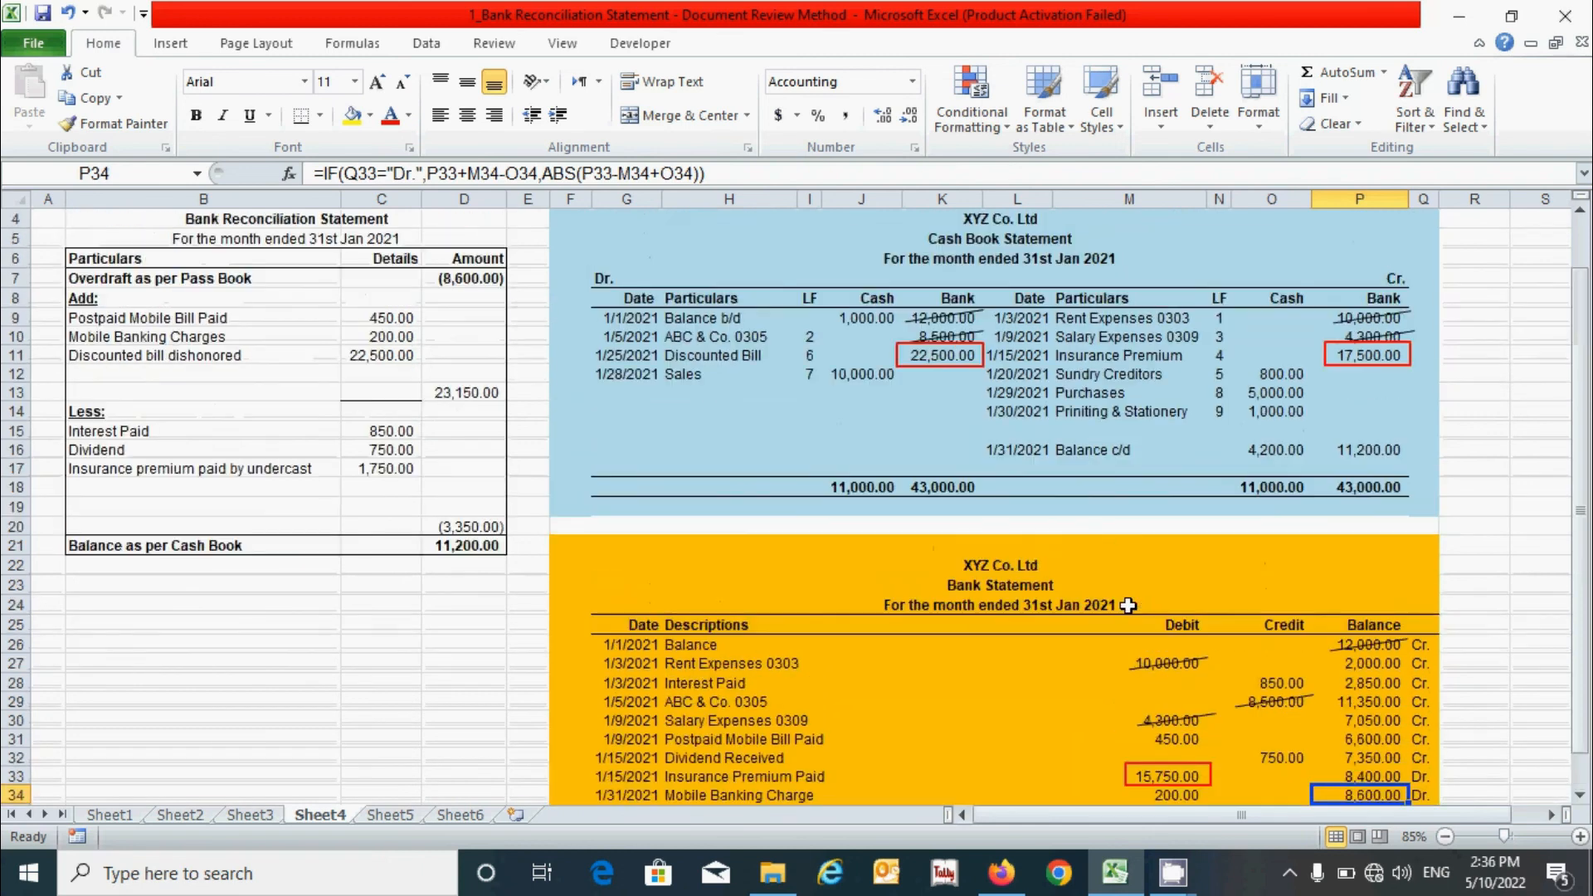
{"action": "left_click", "coordinate": [438, 276]}
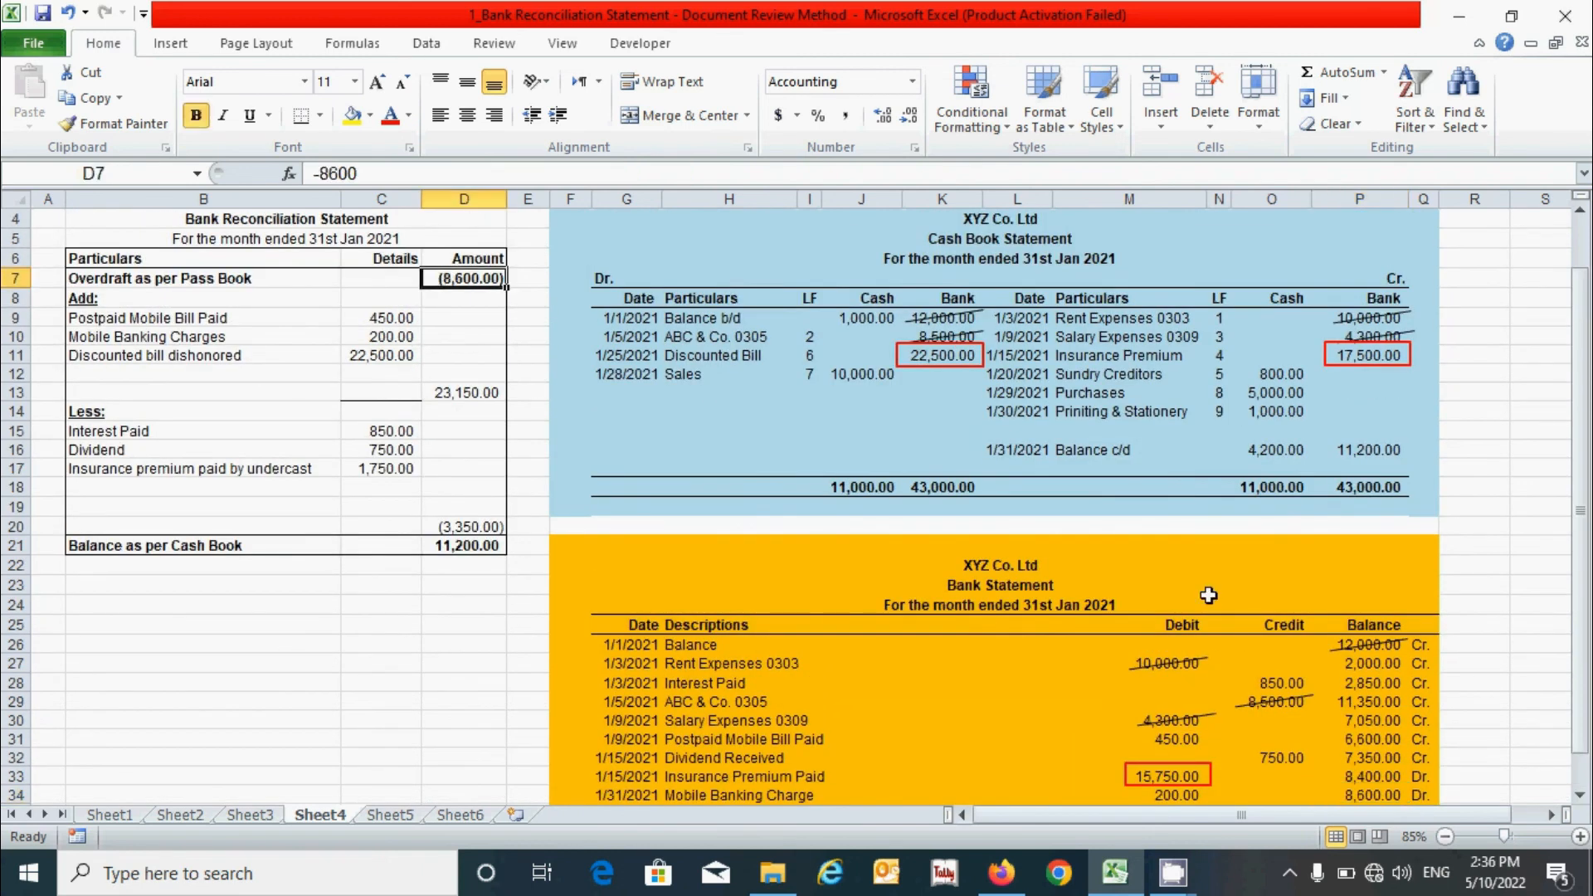
{"action": "scroll", "coordinate": [1210, 595], "scroll_direction": "down", "scroll_amount": 2}
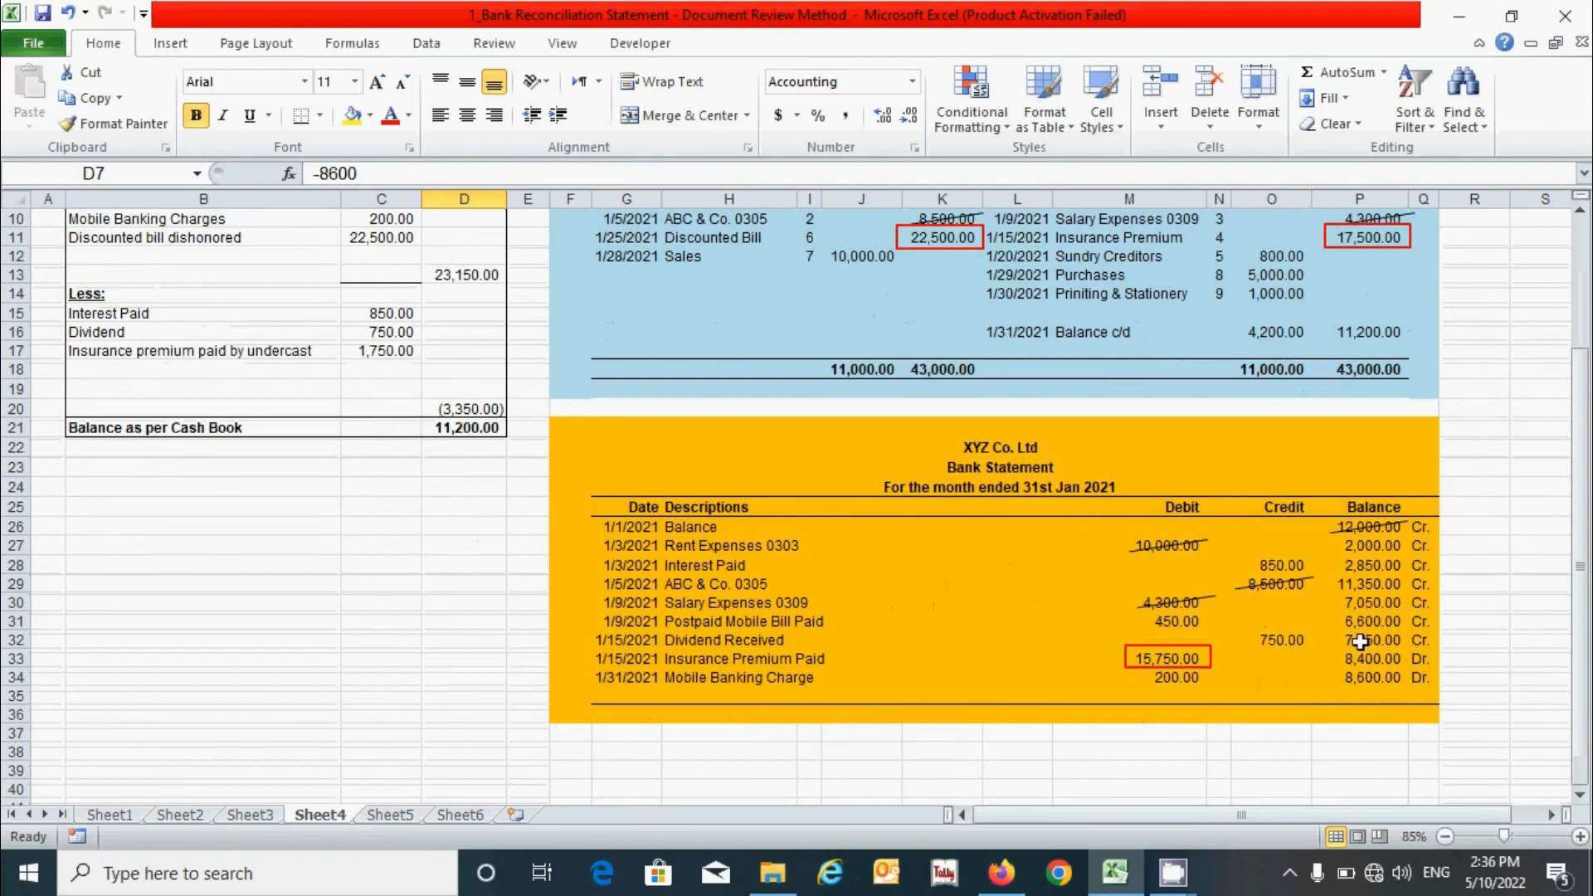
{"action": "scroll", "coordinate": [1419, 664], "scroll_direction": "up", "scroll_amount": 3}
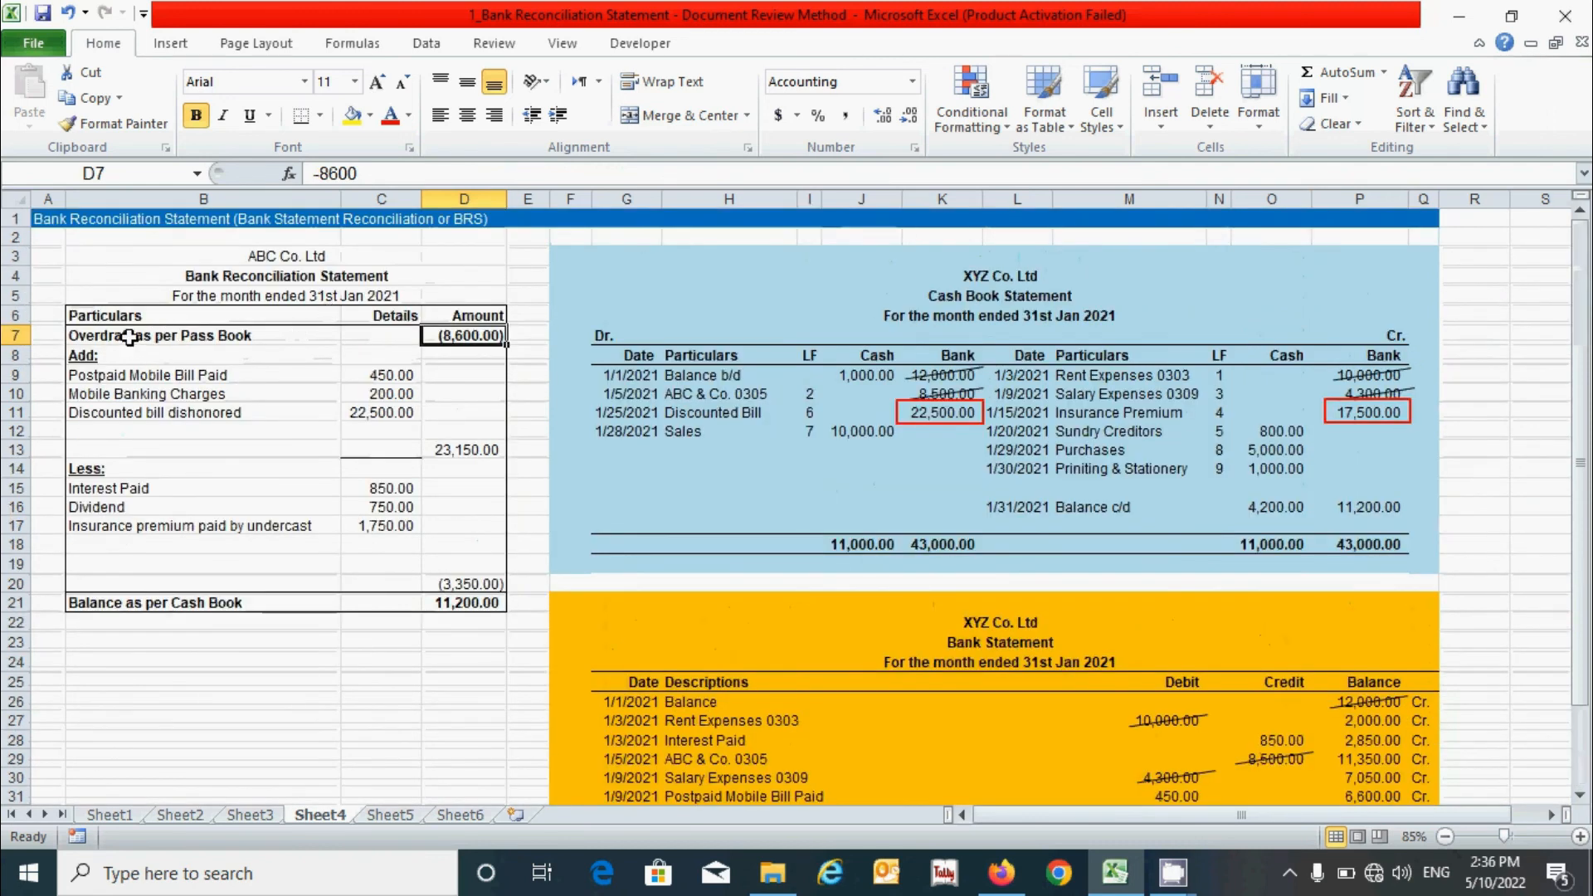
{"action": "left_click", "coordinate": [444, 604]}
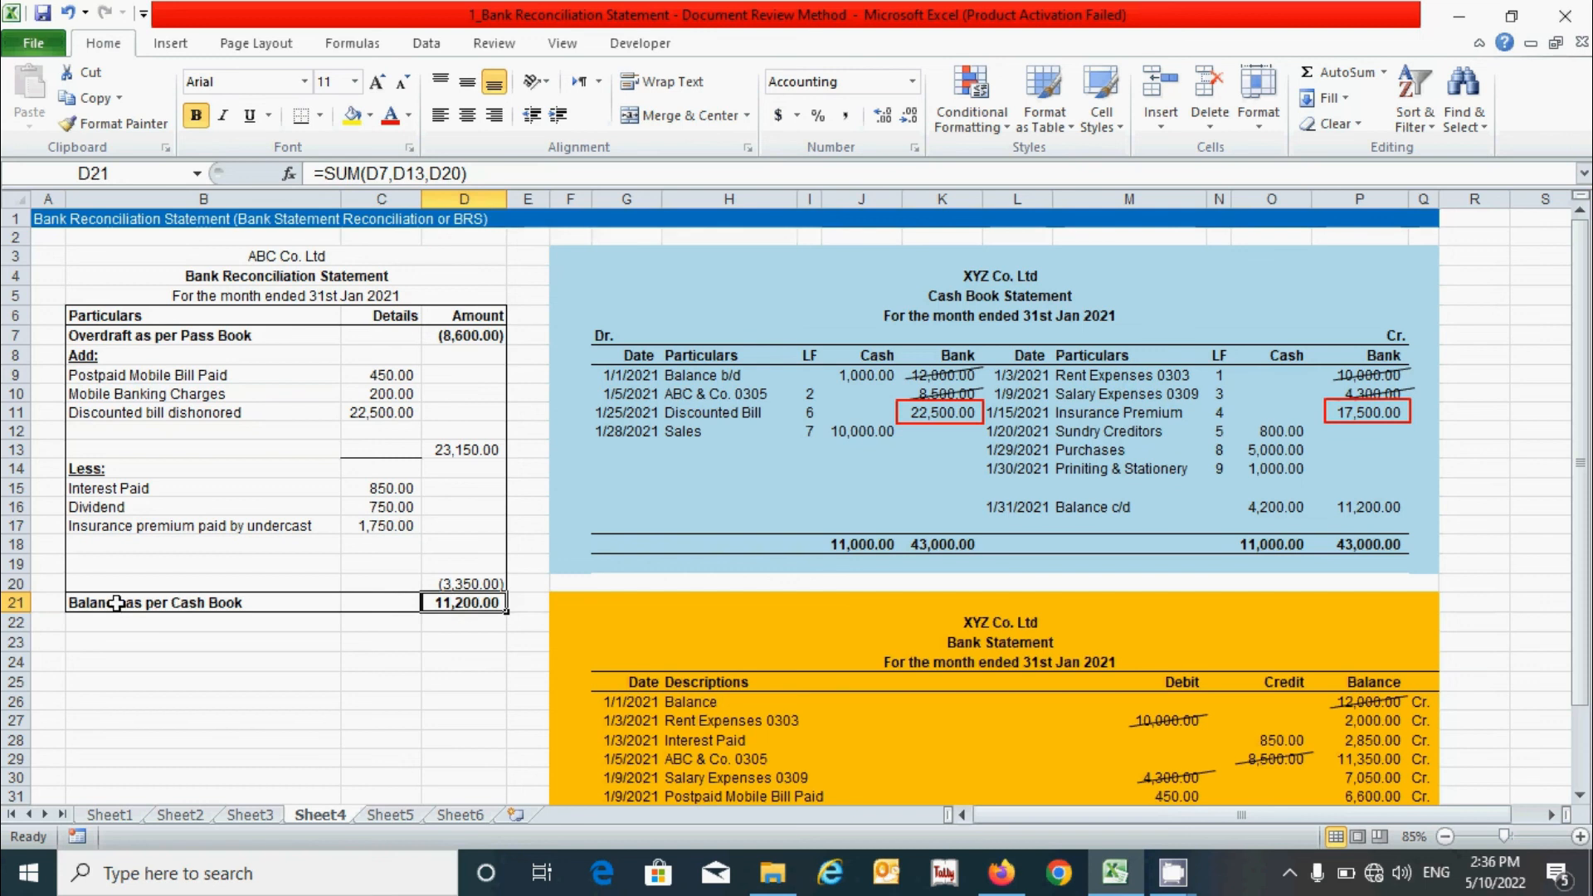
{"action": "left_click", "coordinate": [152, 664]}
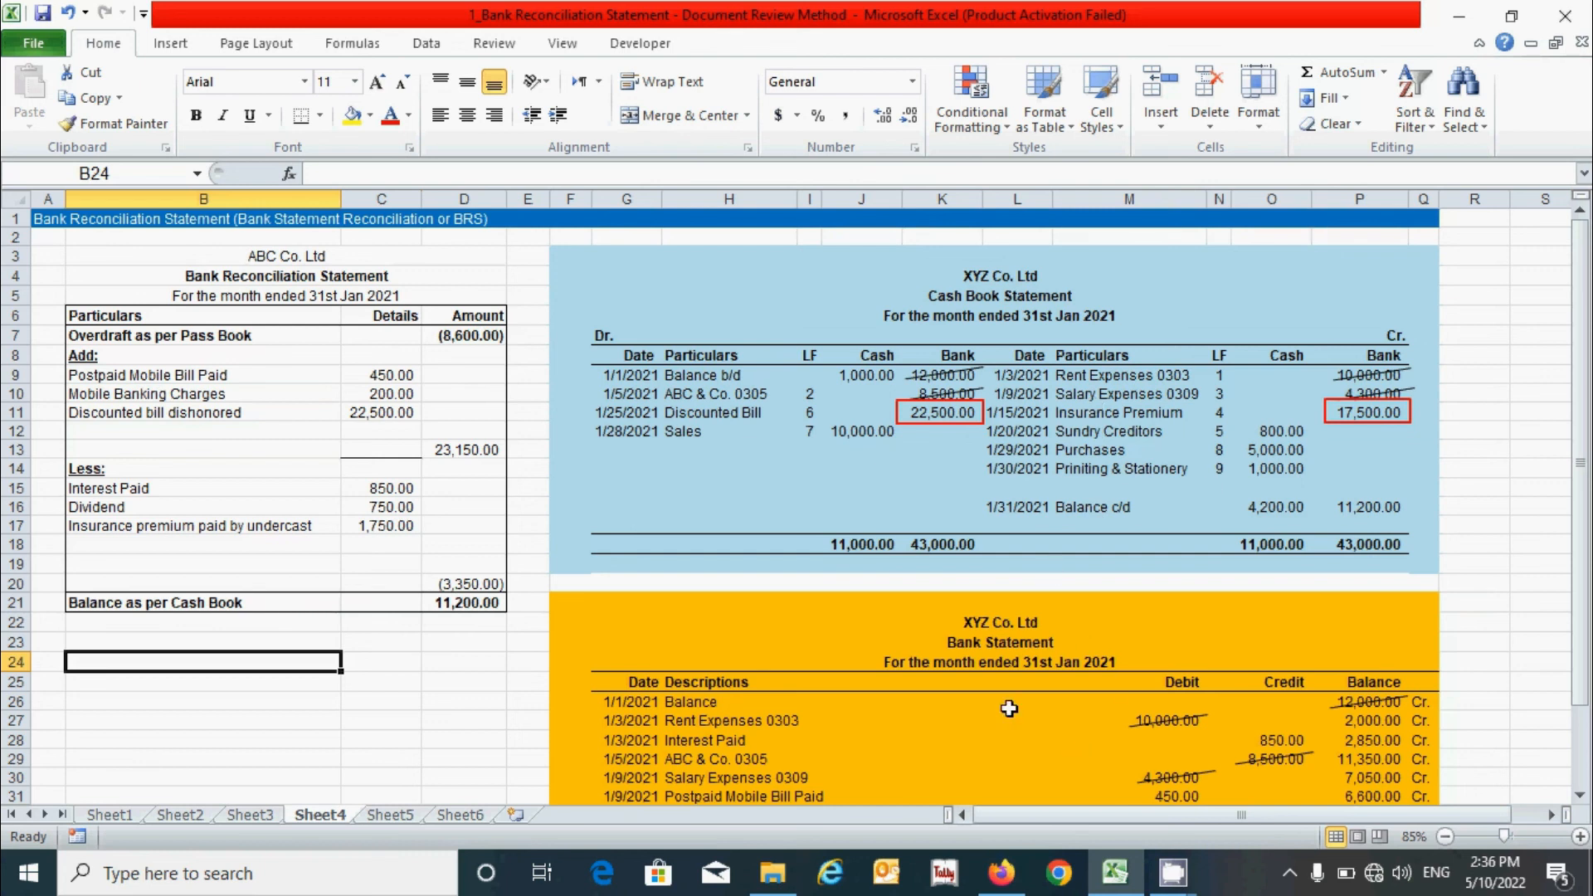
{"action": "left_click", "coordinate": [185, 703]}
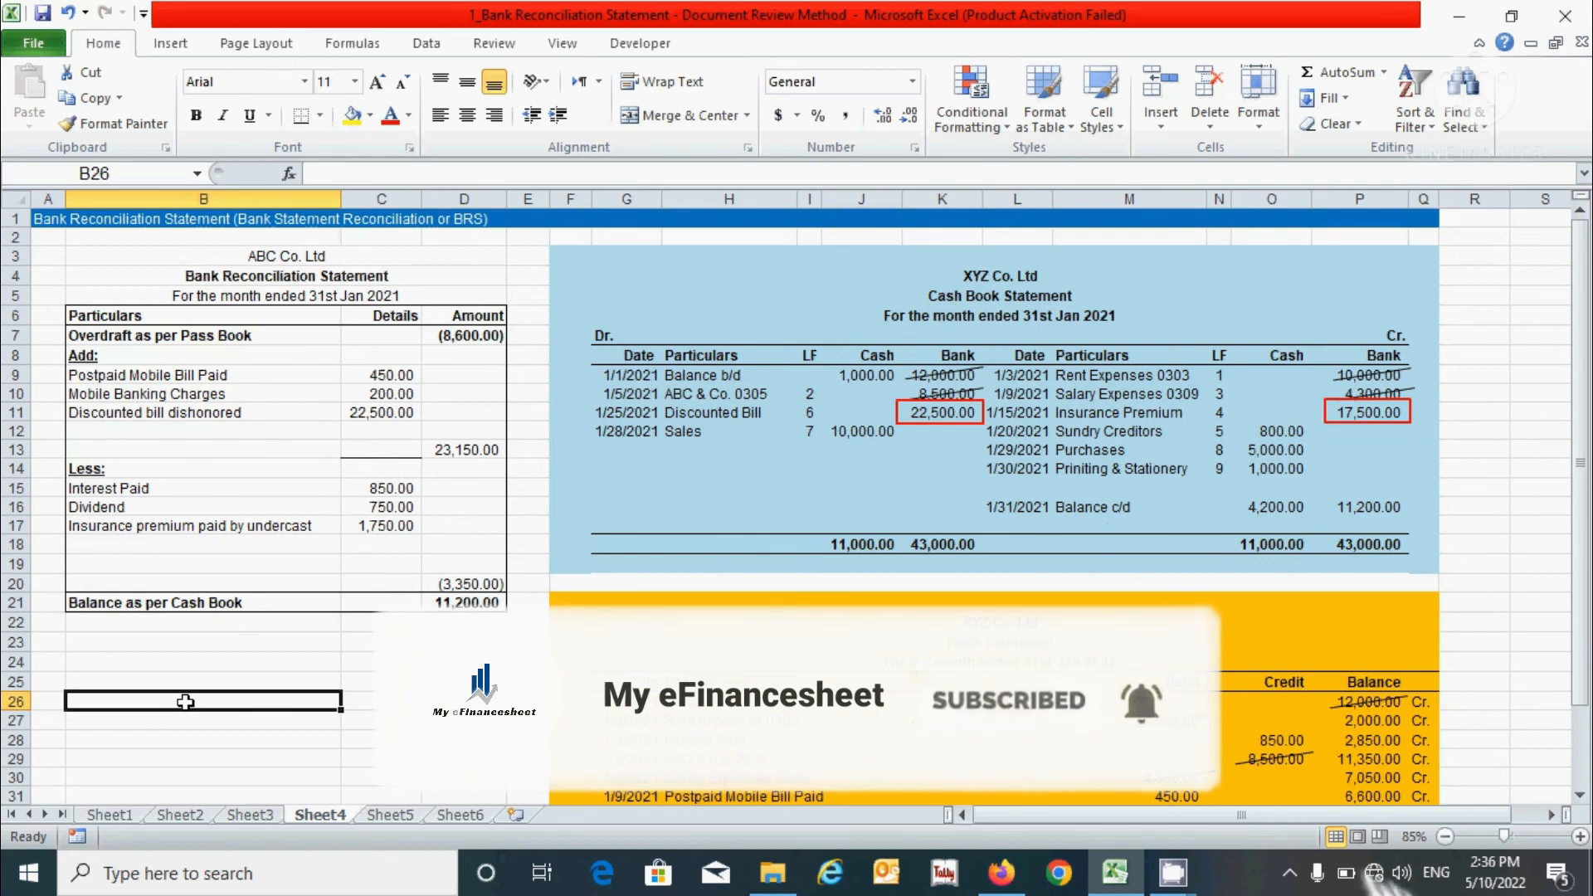